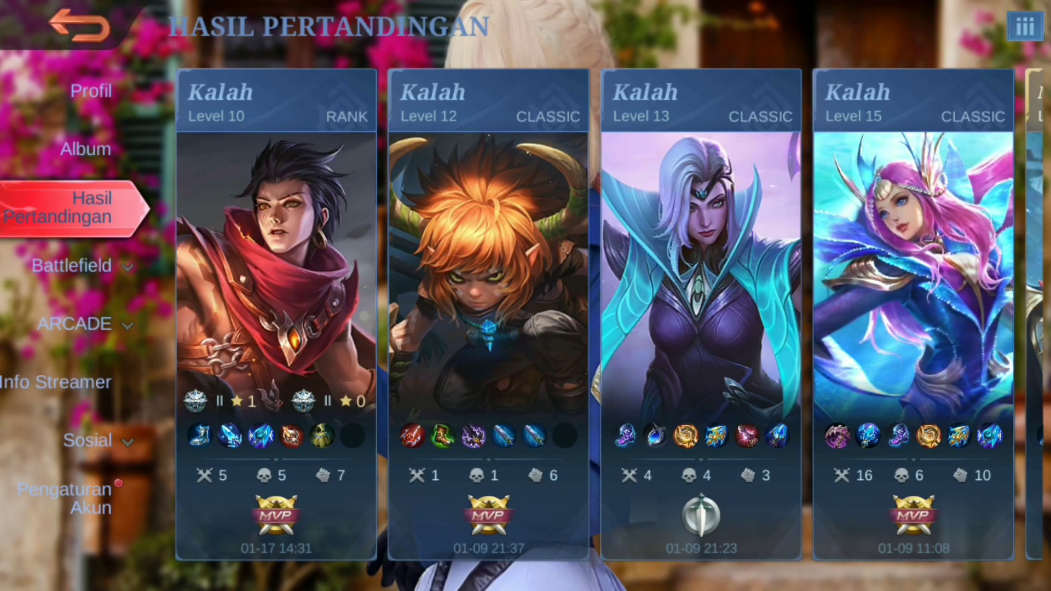
Browse the profile's Statistik, Favorit, Replay, Kredit Skor, Info Streamer, Afinitas and Detail Mentor pages.
{"action": "left_click", "coordinate": [73, 266]}
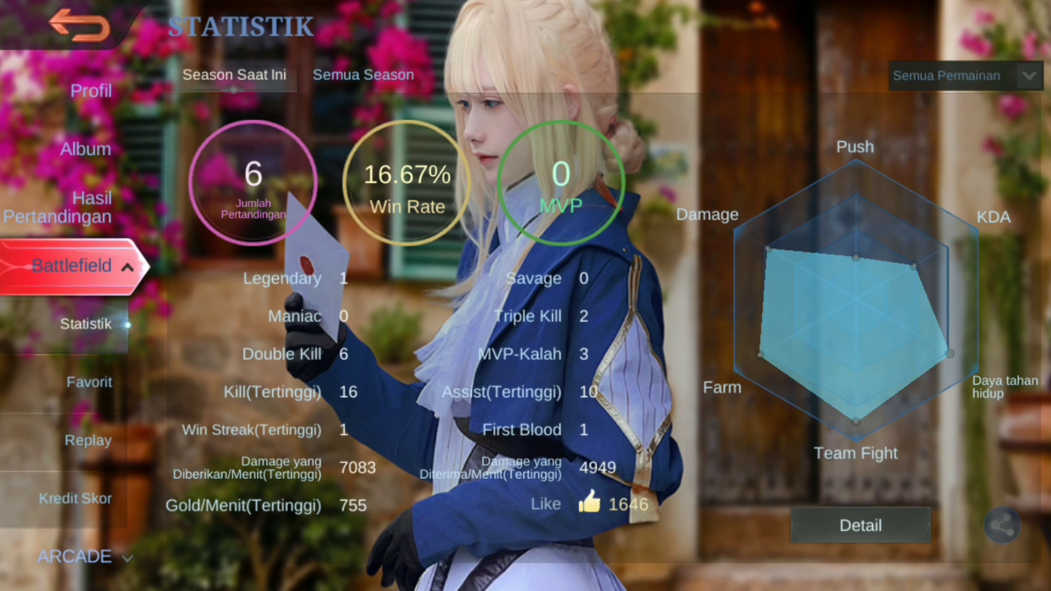
{"action": "left_click", "coordinate": [65, 383]}
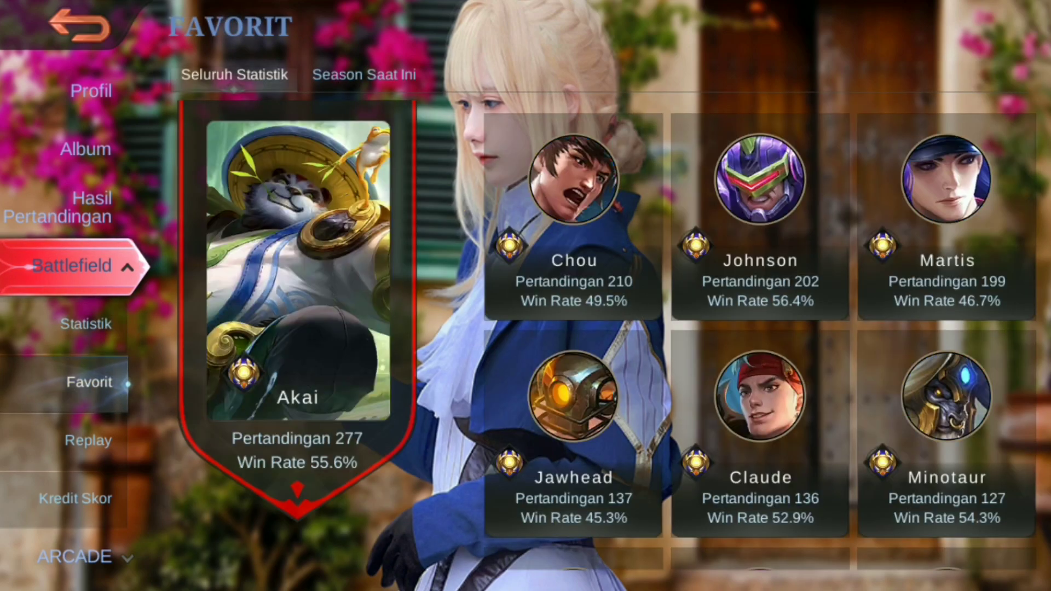
{"action": "left_click", "coordinate": [88, 441]}
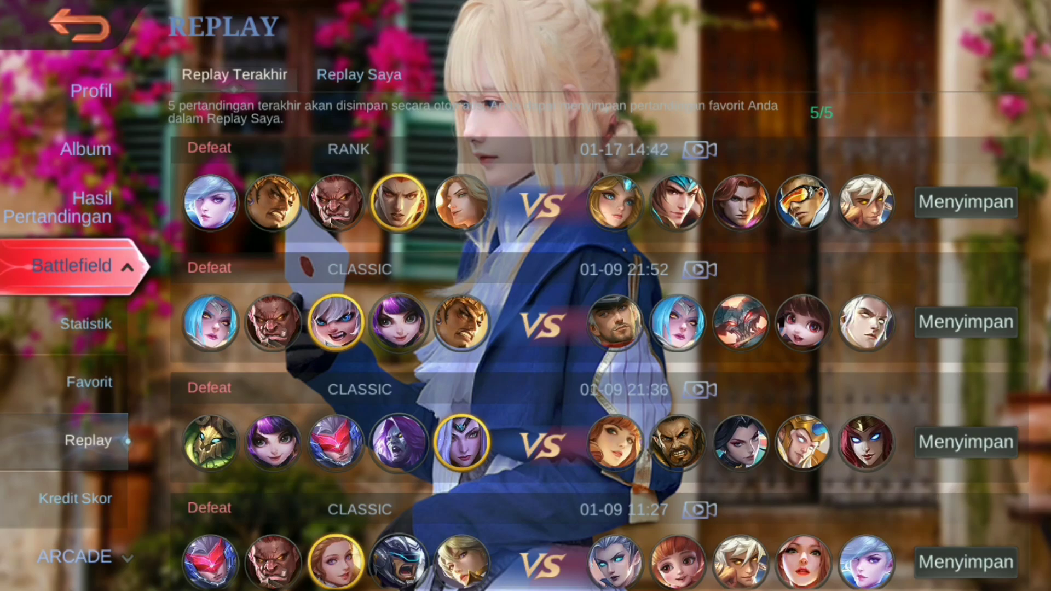
{"action": "left_click", "coordinate": [75, 498]}
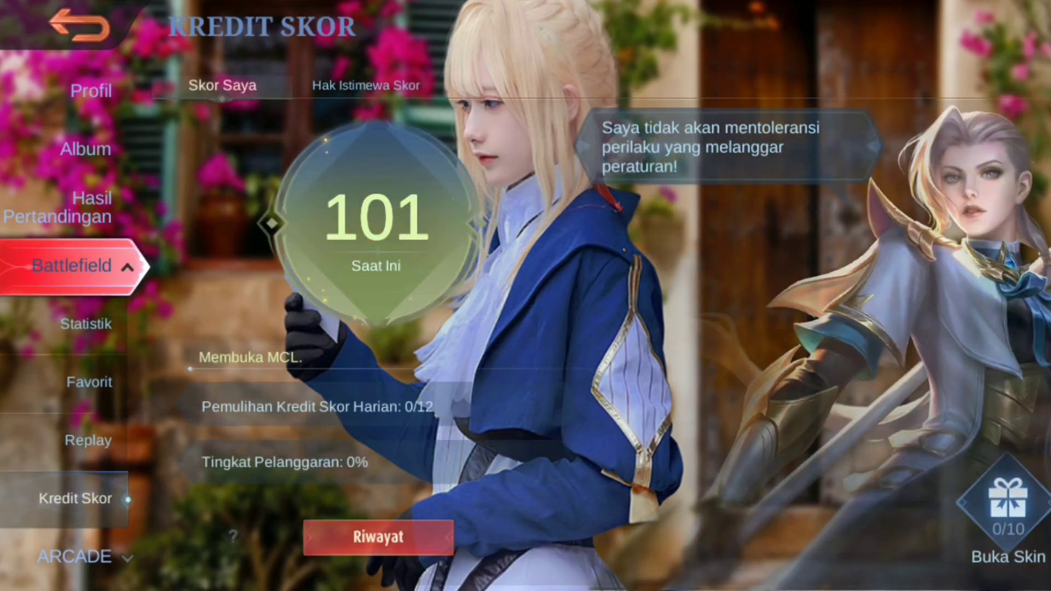
{"action": "scroll", "coordinate": [77, 301], "scroll_direction": "down", "scroll_amount": 3}
{"action": "left_click", "coordinate": [55, 450]}
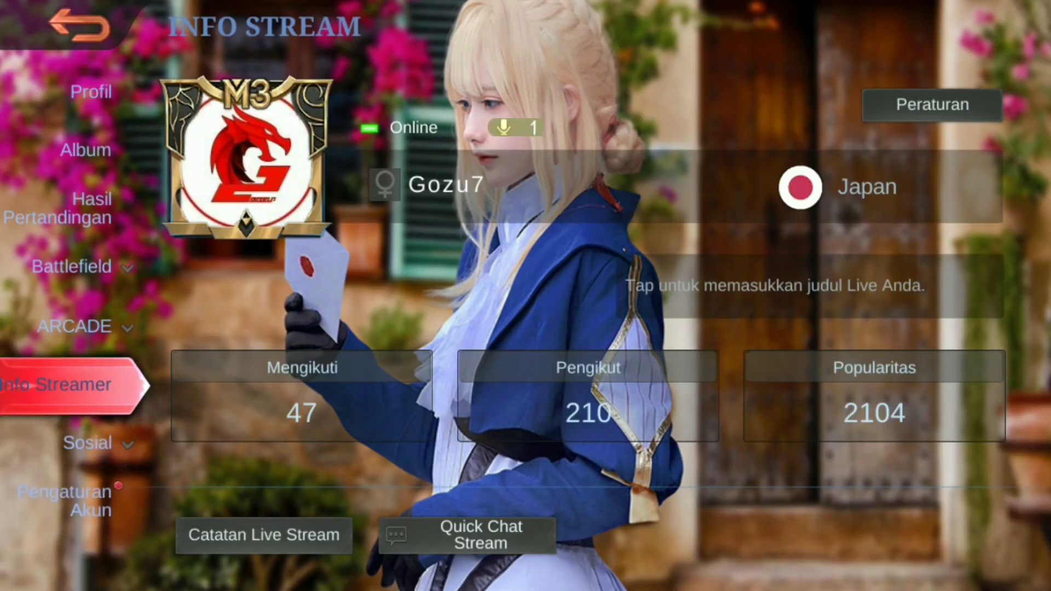
{"action": "left_click", "coordinate": [86, 442]}
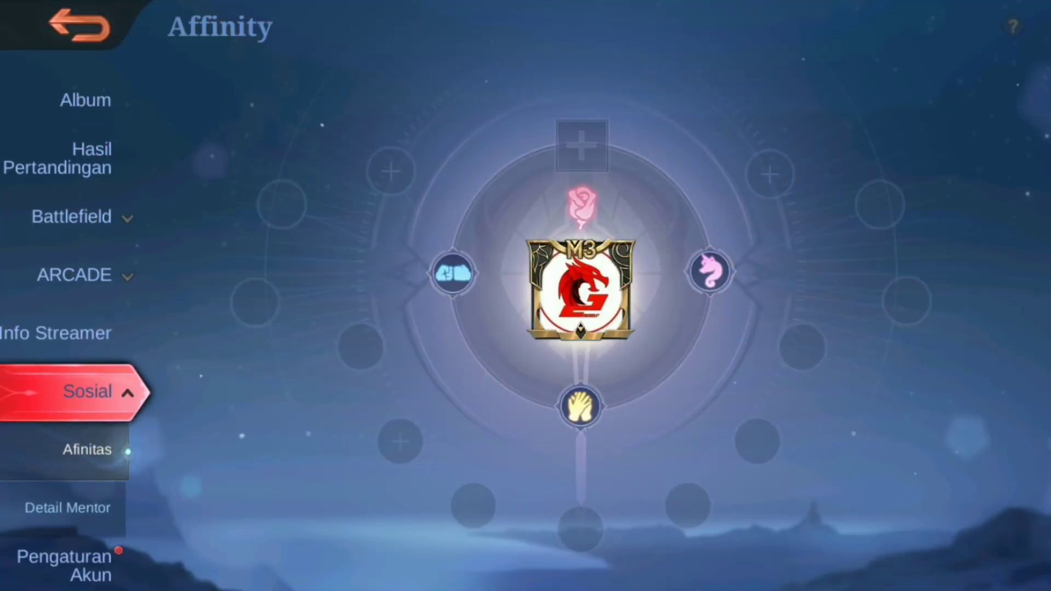
{"action": "left_click", "coordinate": [68, 509]}
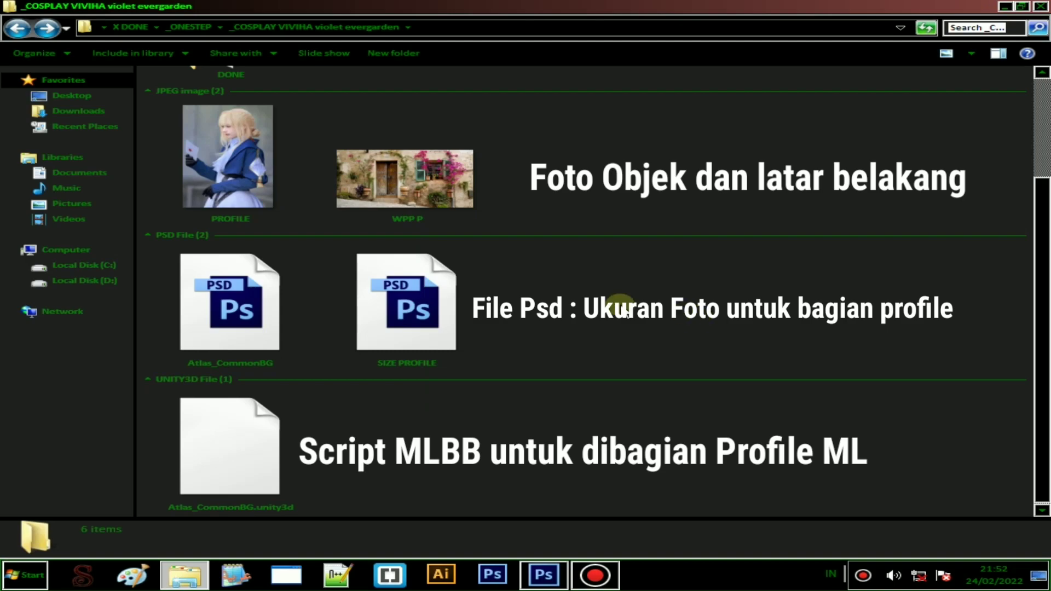
Switch to Photoshop and open the PROFILE image from the project folder in it.
{"action": "left_click_drag", "start_coordinate": [245, 180], "coordinate": [528, 391]}
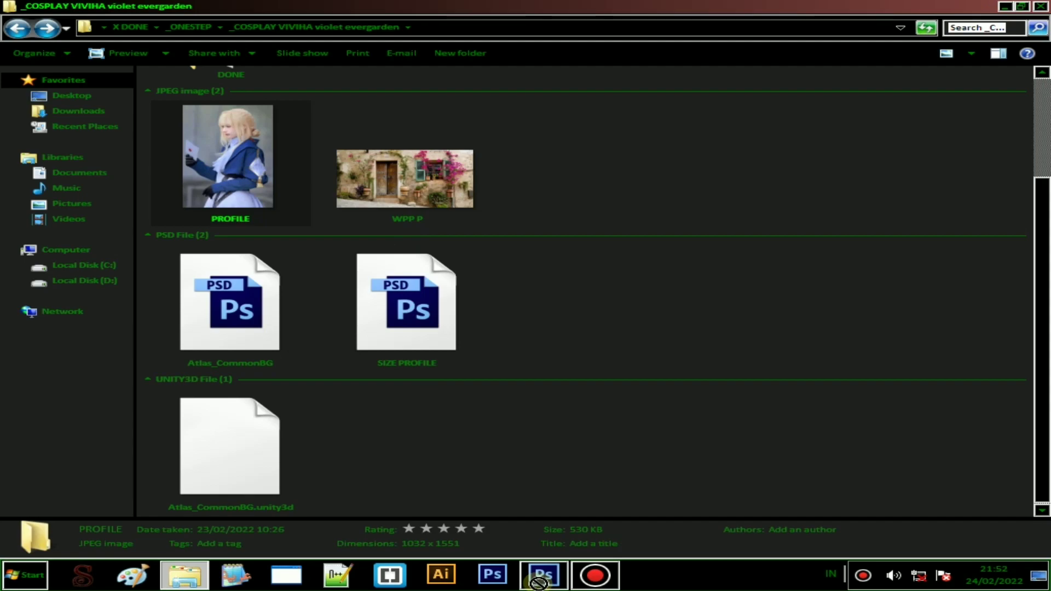
{"action": "left_click_drag", "start_coordinate": [539, 581], "coordinate": [511, 411]}
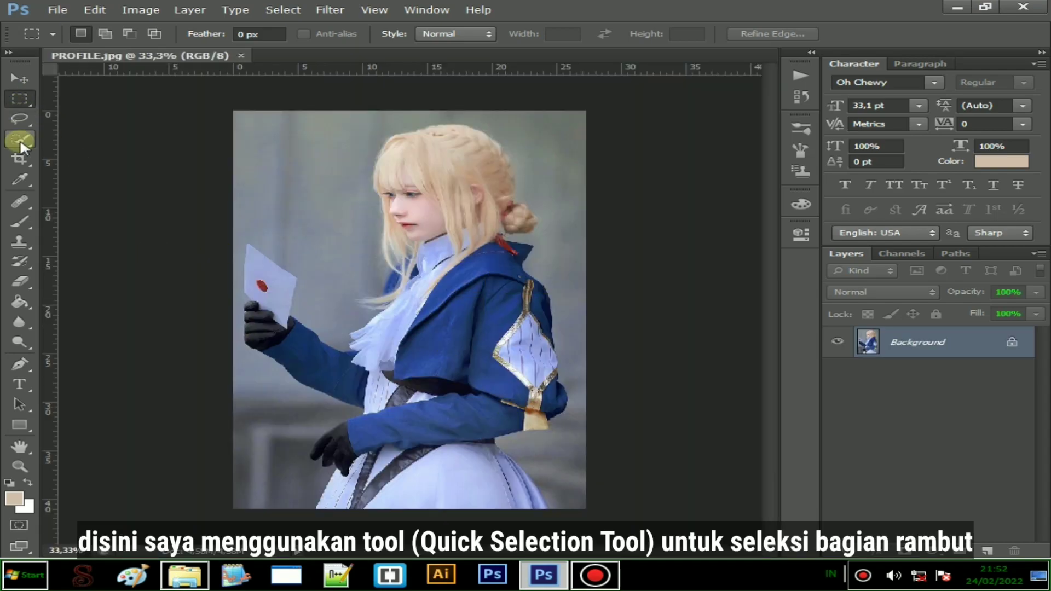
Select the figure's head and hair, including the bun and loose strands, with the Quick Selection Tool.
{"action": "left_click_drag", "start_coordinate": [20, 139], "coordinate": [77, 150]}
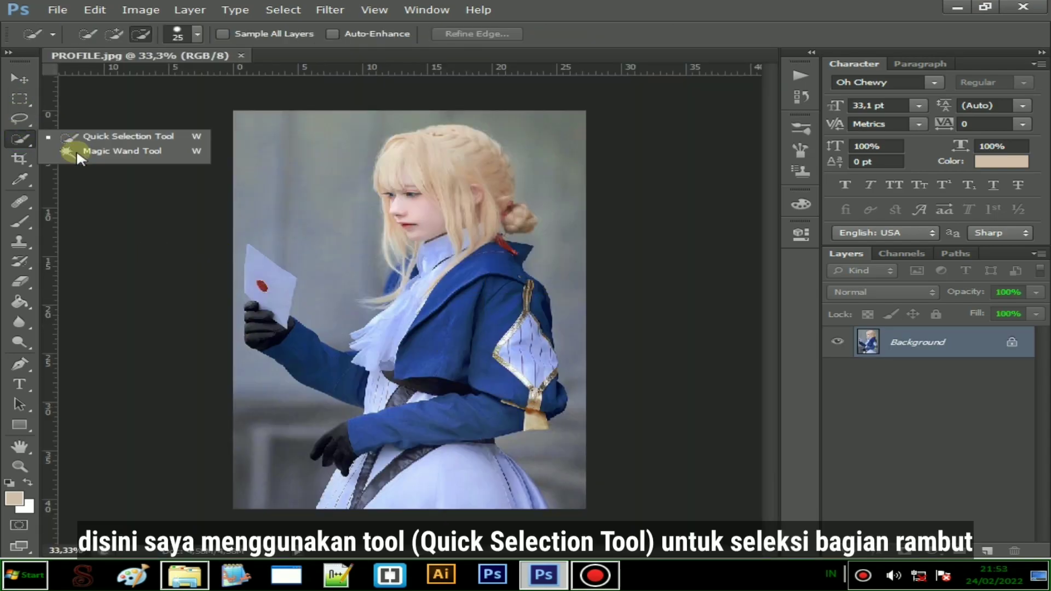
{"action": "left_click", "coordinate": [143, 139]}
{"action": "scroll", "coordinate": [441, 152], "scroll_direction": "up", "scroll_amount": 5}
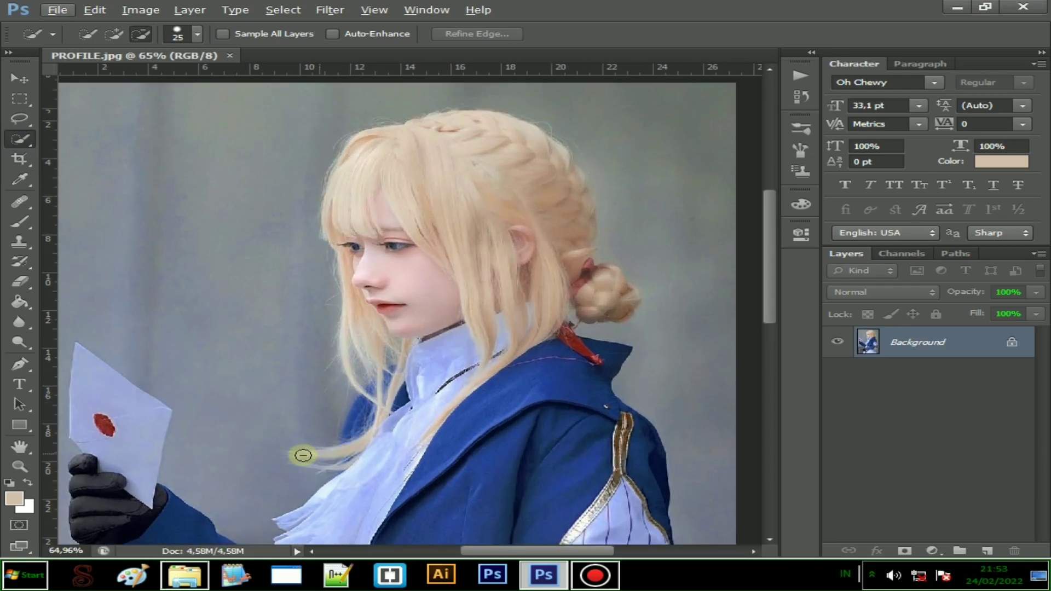
{"action": "left_click_drag", "start_coordinate": [364, 422], "coordinate": [355, 369]}
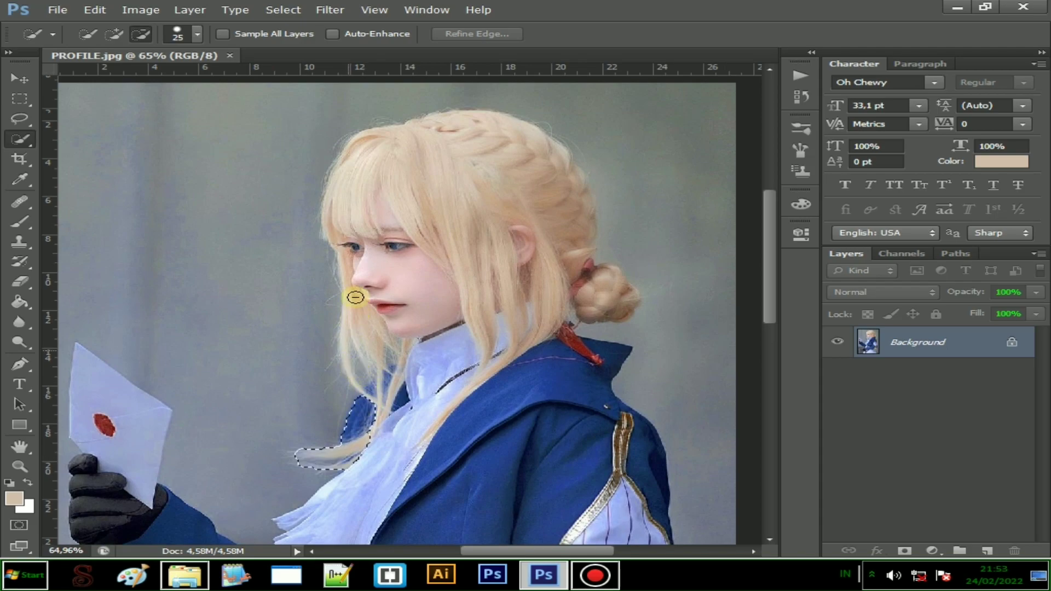
{"action": "mouse_move", "coordinate": [538, 149]}
{"action": "left_mouse_down"}
{"action": "mouse_move", "coordinate": [586, 199]}
{"action": "mouse_move", "coordinate": [588, 252]}
{"action": "mouse_move", "coordinate": [628, 311]}
{"action": "mouse_move", "coordinate": [581, 315]}
{"action": "mouse_move", "coordinate": [630, 304]}
{"action": "left_mouse_up"}
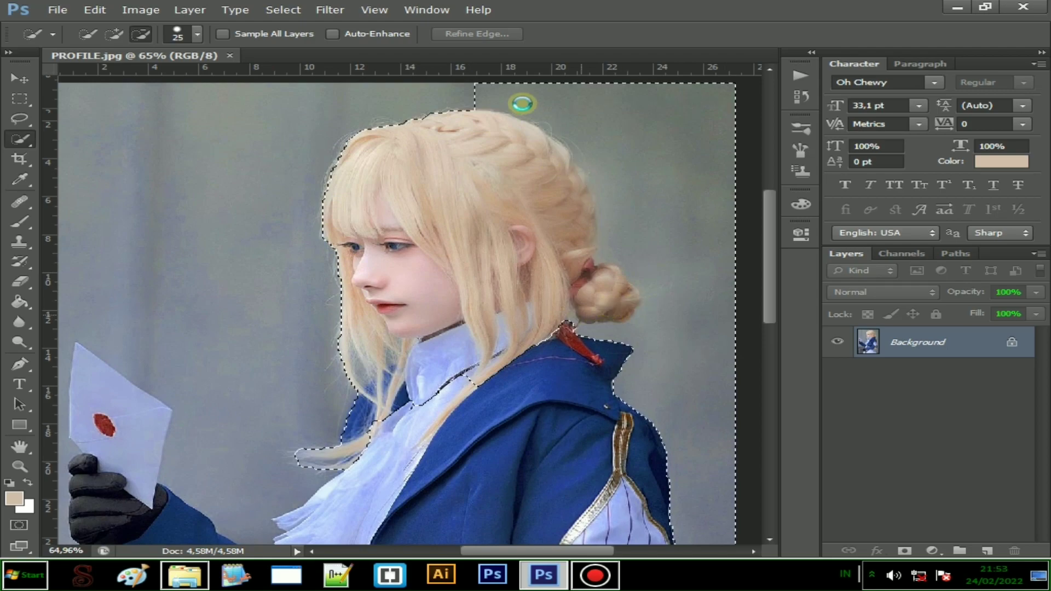
{"action": "mouse_move", "coordinate": [634, 167]}
{"action": "left_mouse_down"}
{"action": "mouse_move", "coordinate": [617, 197]}
{"action": "mouse_move", "coordinate": [654, 322]}
{"action": "mouse_move", "coordinate": [652, 403]}
{"action": "mouse_move", "coordinate": [615, 388]}
{"action": "left_mouse_up"}
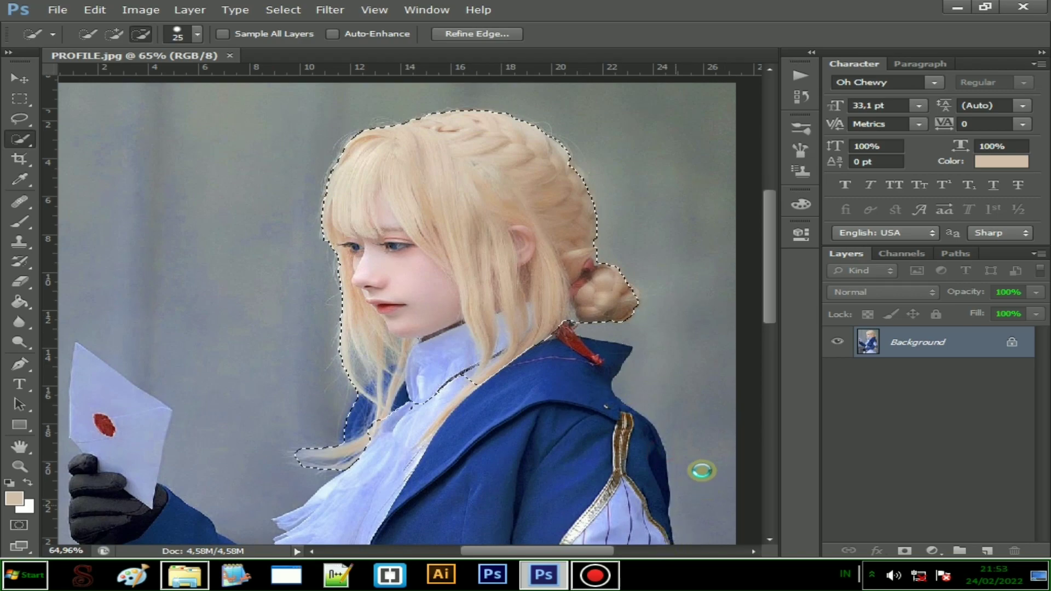
{"action": "scroll", "coordinate": [702, 471], "scroll_direction": "down", "scroll_amount": 2}
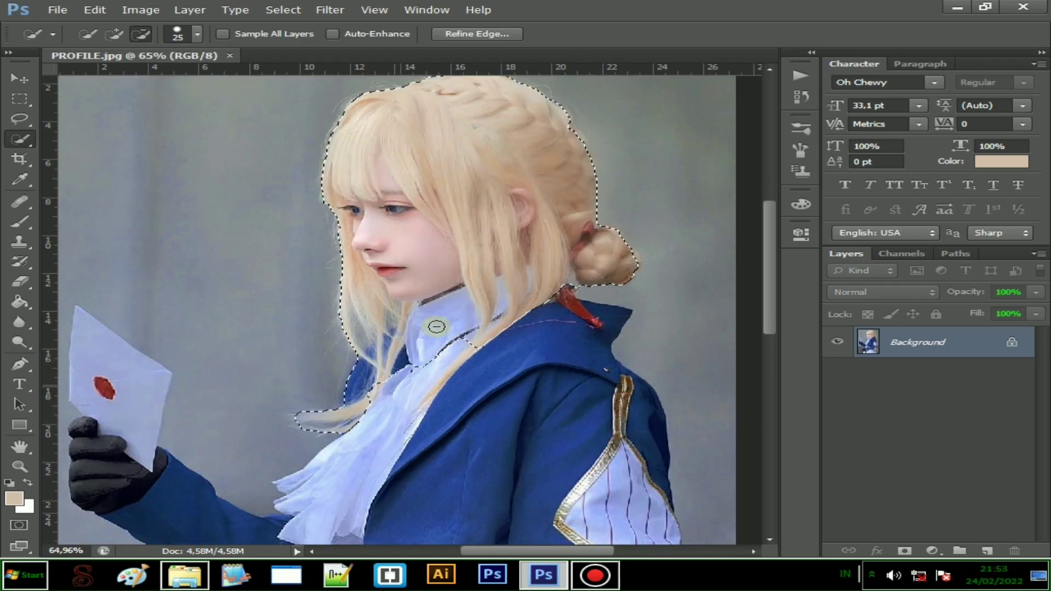
{"action": "scroll", "coordinate": [467, 288], "scroll_direction": "up", "scroll_amount": 2}
{"action": "left_click_drag", "start_coordinate": [567, 551], "coordinate": [584, 550]}
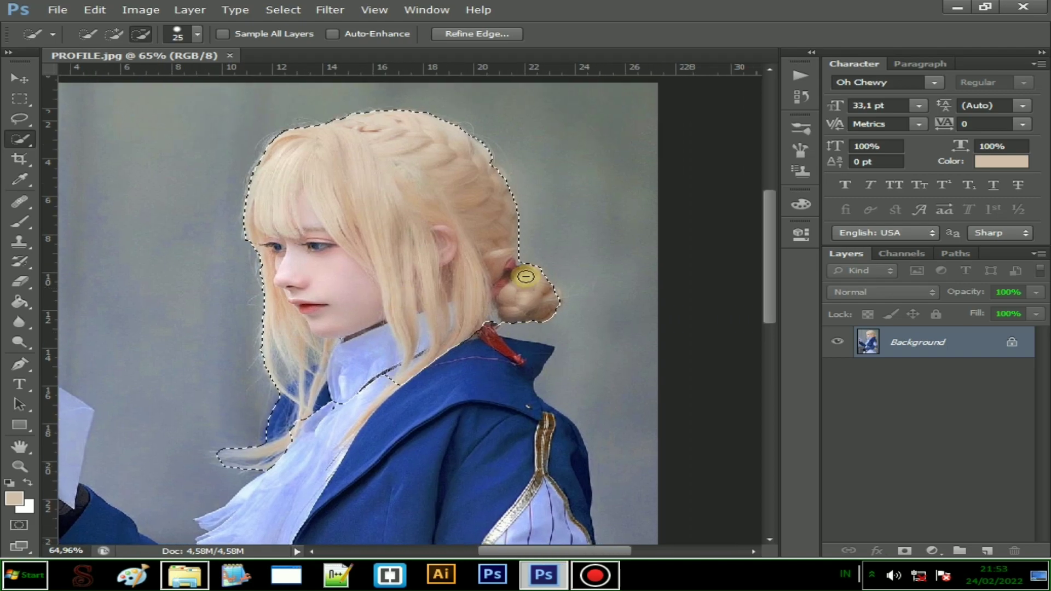
{"action": "scroll", "coordinate": [504, 241], "scroll_direction": "up", "scroll_amount": 2}
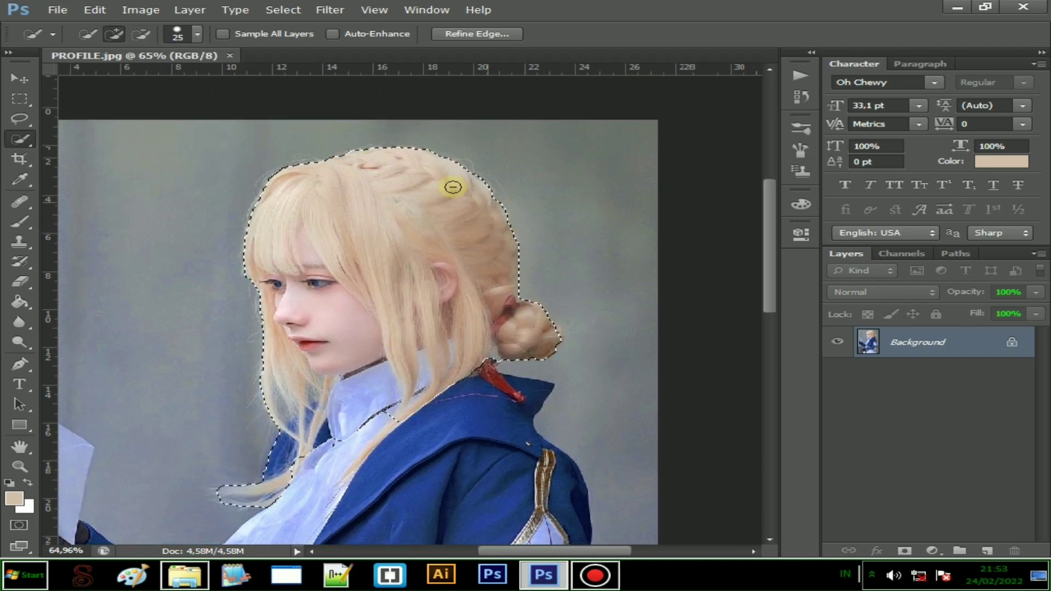
Refine the selection's edge by brushing along the hair outline and output it to a new layer with a layer mask.
{"action": "left_click", "coordinate": [492, 37]}
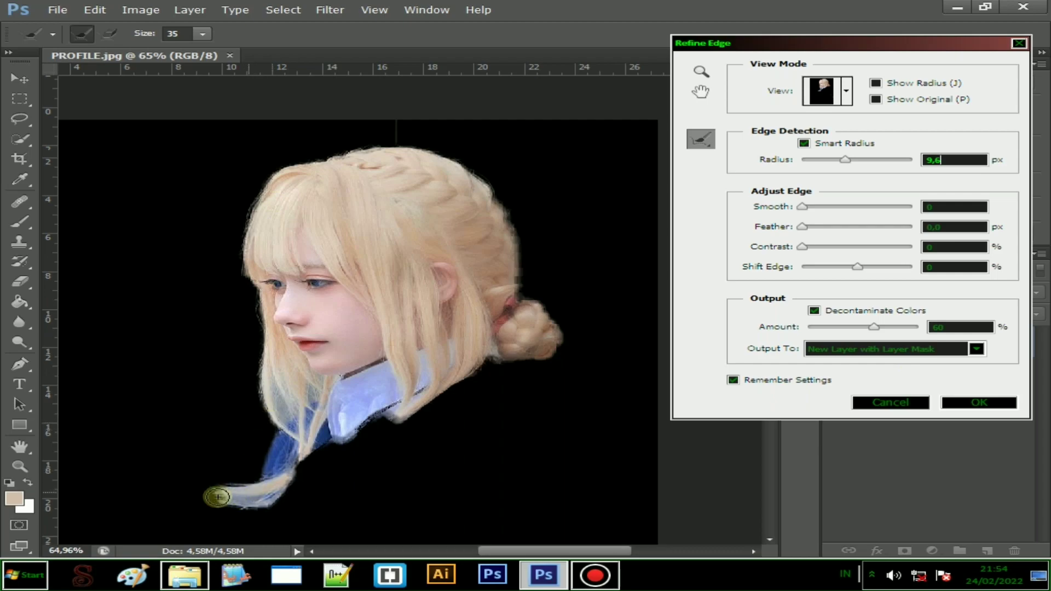
{"action": "left_click_drag", "start_coordinate": [243, 490], "coordinate": [243, 505]}
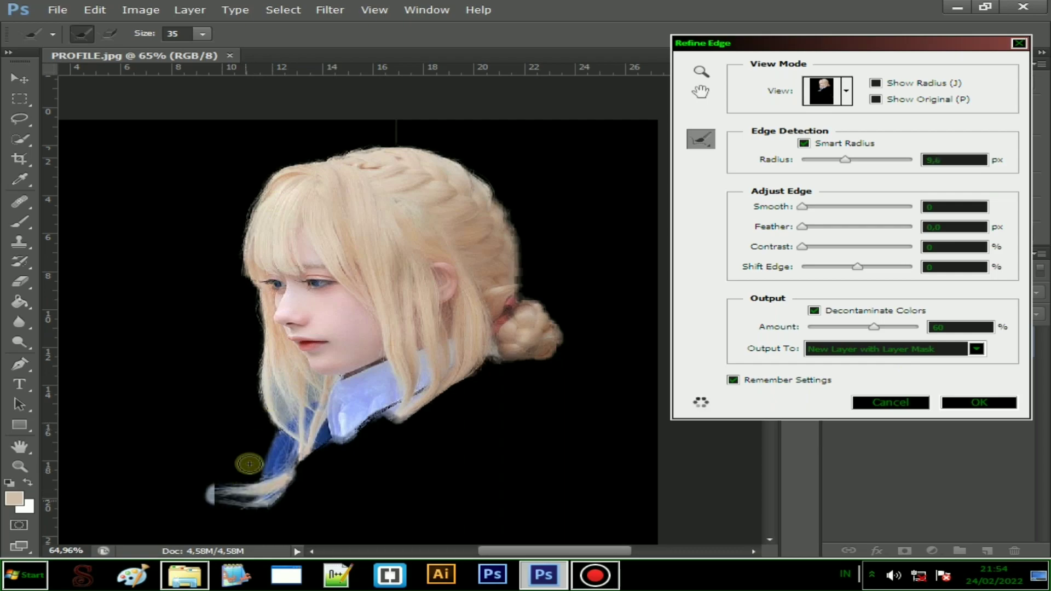
{"action": "mouse_move", "coordinate": [263, 342]}
{"action": "left_mouse_down"}
{"action": "mouse_move", "coordinate": [241, 223]}
{"action": "mouse_move", "coordinate": [256, 187]}
{"action": "mouse_move", "coordinate": [285, 163]}
{"action": "mouse_move", "coordinate": [424, 144]}
{"action": "mouse_move", "coordinate": [494, 190]}
{"action": "mouse_move", "coordinate": [525, 297]}
{"action": "mouse_move", "coordinate": [556, 320]}
{"action": "mouse_move", "coordinate": [559, 347]}
{"action": "mouse_move", "coordinate": [528, 357]}
{"action": "left_mouse_up"}
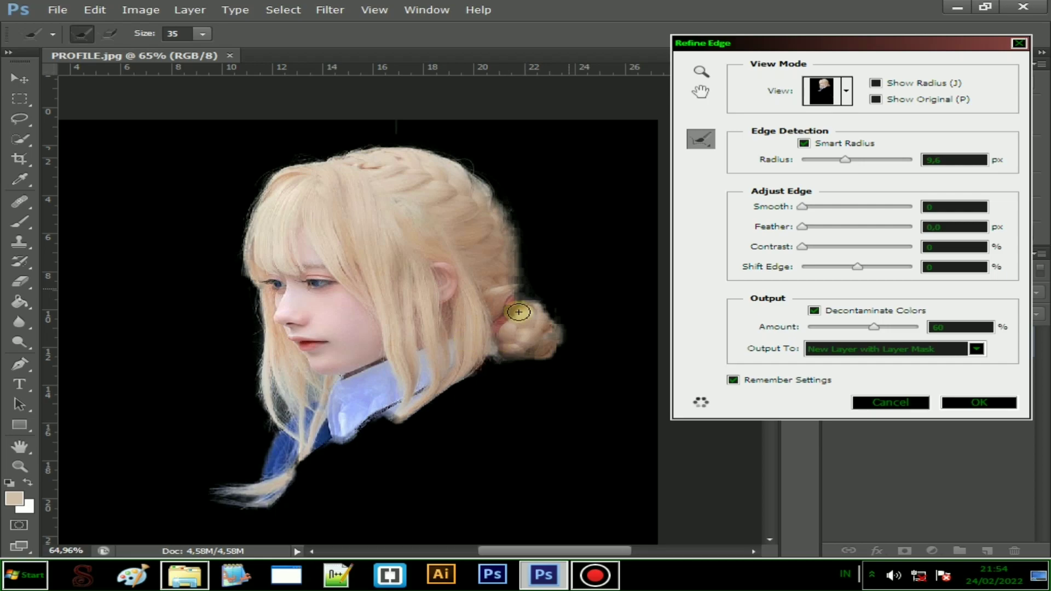
{"action": "left_click", "coordinate": [973, 404]}
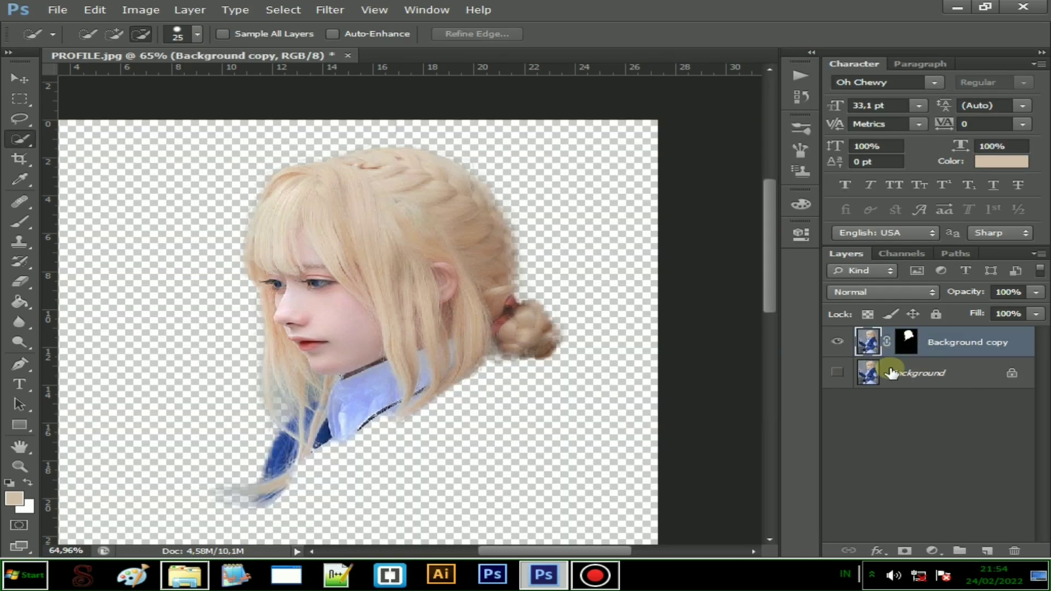
Compare the hair cutout with the original photo by toggling the Background layer, and get the Eraser ready.
{"action": "left_click", "coordinate": [837, 372]}
{"action": "left_click", "coordinate": [838, 374]}
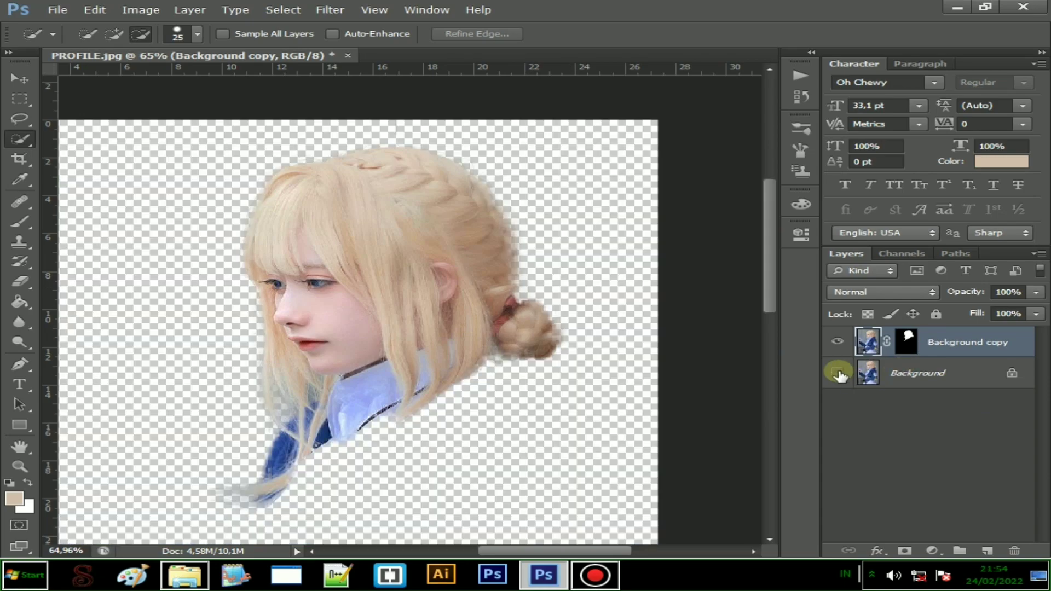
{"action": "left_click", "coordinate": [838, 374]}
{"action": "scroll", "coordinate": [521, 228], "scroll_direction": "up", "scroll_amount": 3}
{"action": "key", "text": "e"}
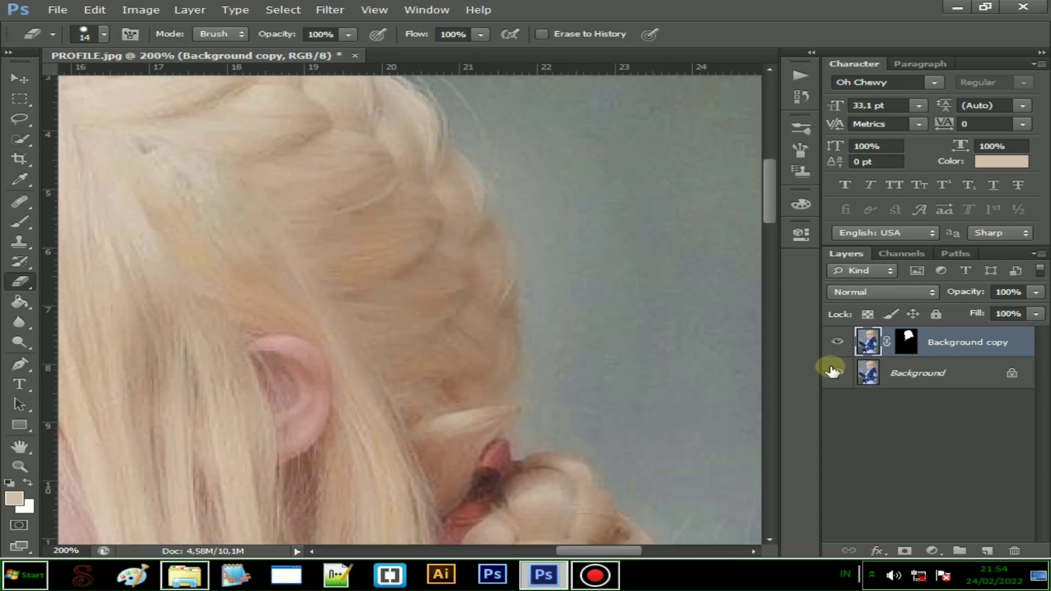
{"action": "left_click", "coordinate": [836, 370]}
{"action": "left_click_drag", "start_coordinate": [456, 208], "coordinate": [484, 264]}
{"action": "key", "text": "ctrl+z"}
{"action": "key", "text": "x"}
{"action": "left_click_drag", "start_coordinate": [448, 202], "coordinate": [467, 238]}
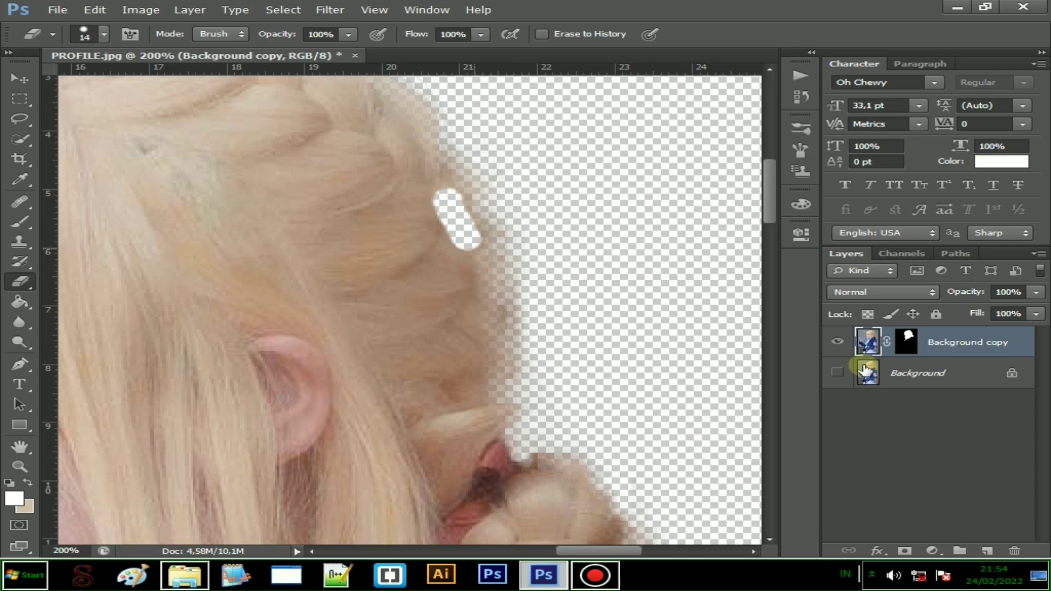
{"action": "key", "text": "ctrl+z"}
Restore the faded hair edge at the back of the head by erasing on the Background copy layer's mask with default colors.
{"action": "key", "text": "d"}
{"action": "key", "text": "ctrl+backslash"}
{"action": "left_click_drag", "start_coordinate": [485, 274], "coordinate": [488, 289]}
{"action": "right_click", "coordinate": [451, 321]}
{"action": "left_click", "coordinate": [458, 358]}
{"action": "left_click_drag", "start_coordinate": [441, 196], "coordinate": [485, 281]}
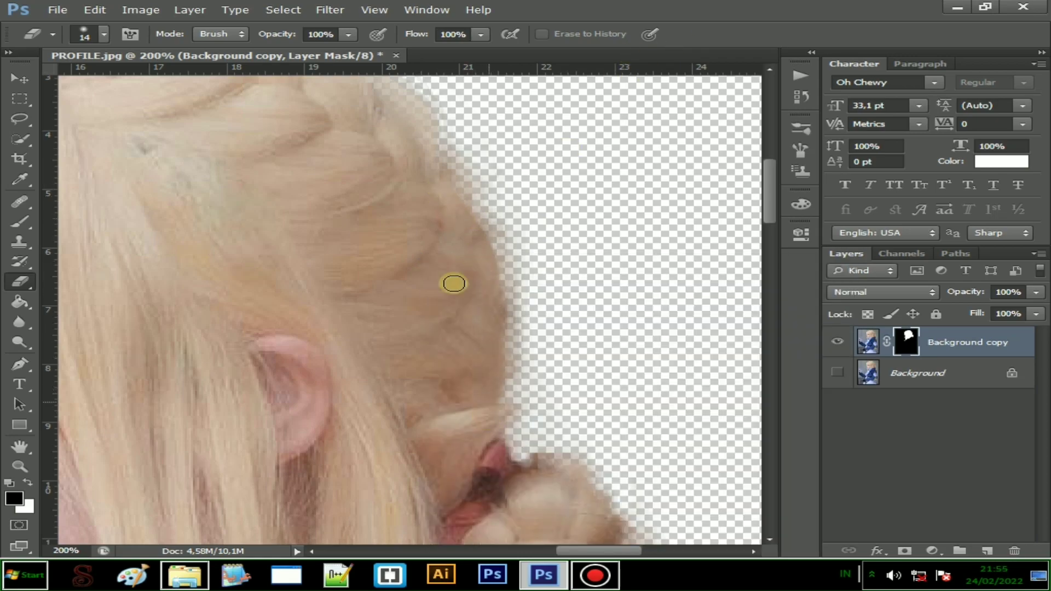
{"action": "scroll", "coordinate": [454, 281], "scroll_direction": "down", "scroll_amount": 1}
{"action": "scroll", "coordinate": [413, 201], "scroll_direction": "up", "scroll_amount": 1}
{"action": "left_click", "coordinate": [430, 211]}
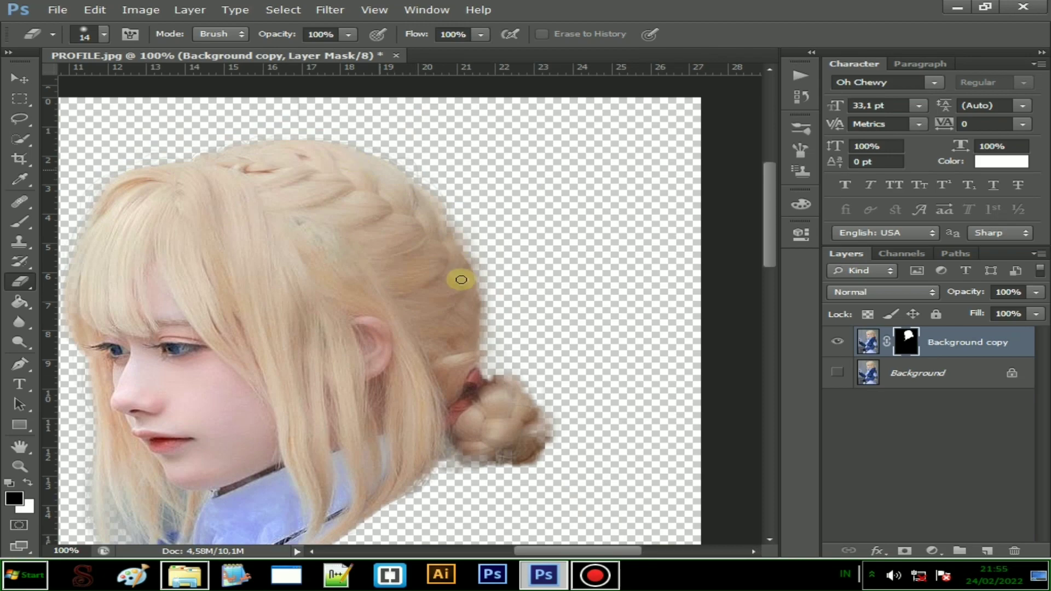
{"action": "scroll", "coordinate": [482, 410], "scroll_direction": "down", "scroll_amount": 1}
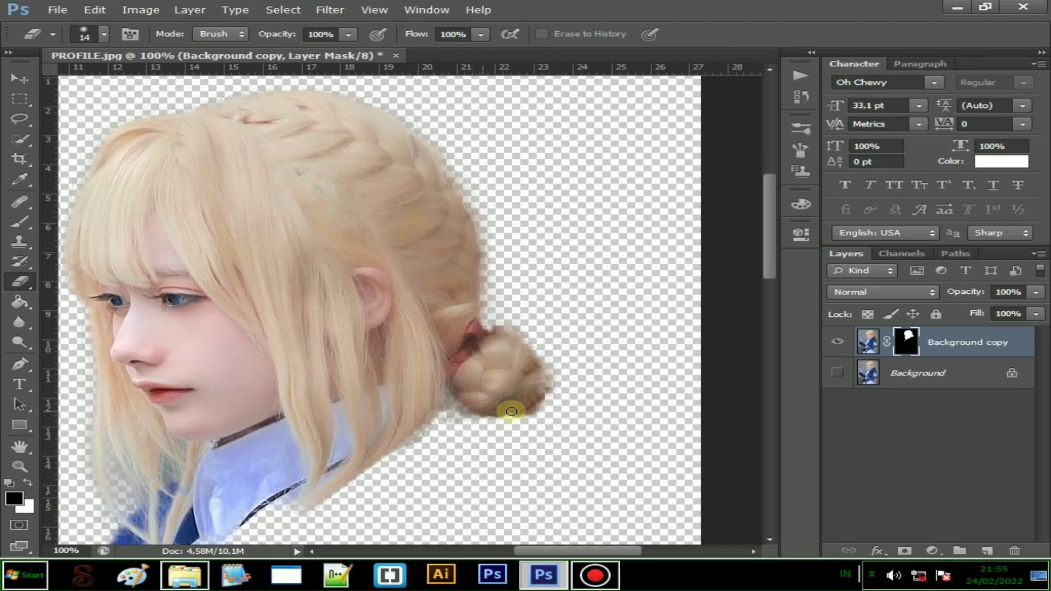
Show the Background layer and start a Pen path below the hair bun, tracing the collar's upper edge to its tip.
{"action": "key", "text": "ctrl+minus"}
{"action": "left_click", "coordinate": [19, 365]}
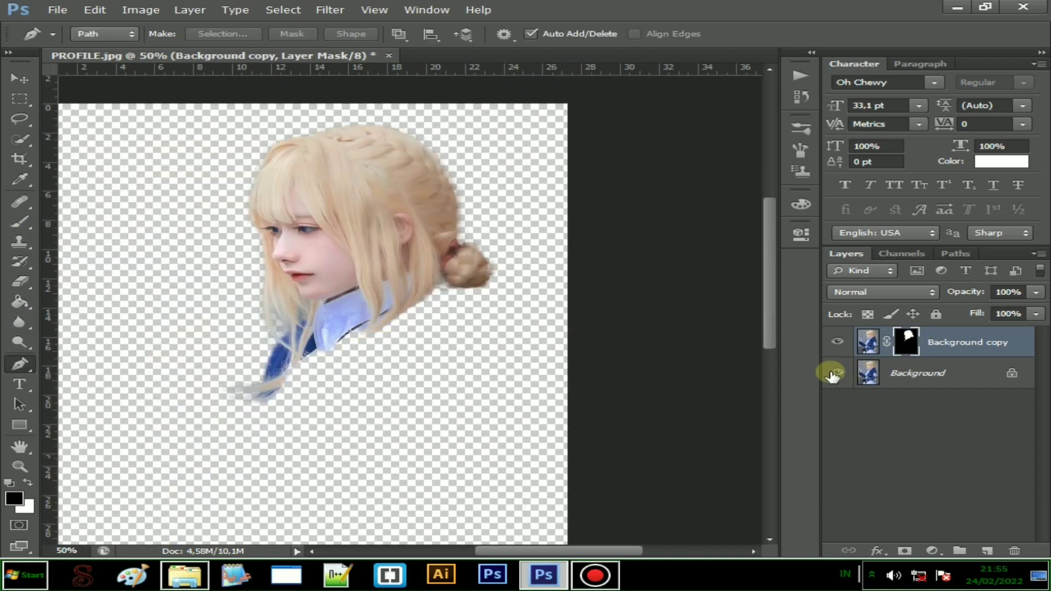
{"action": "left_click", "coordinate": [836, 373]}
{"action": "scroll", "coordinate": [457, 288], "scroll_direction": "up", "scroll_amount": 4}
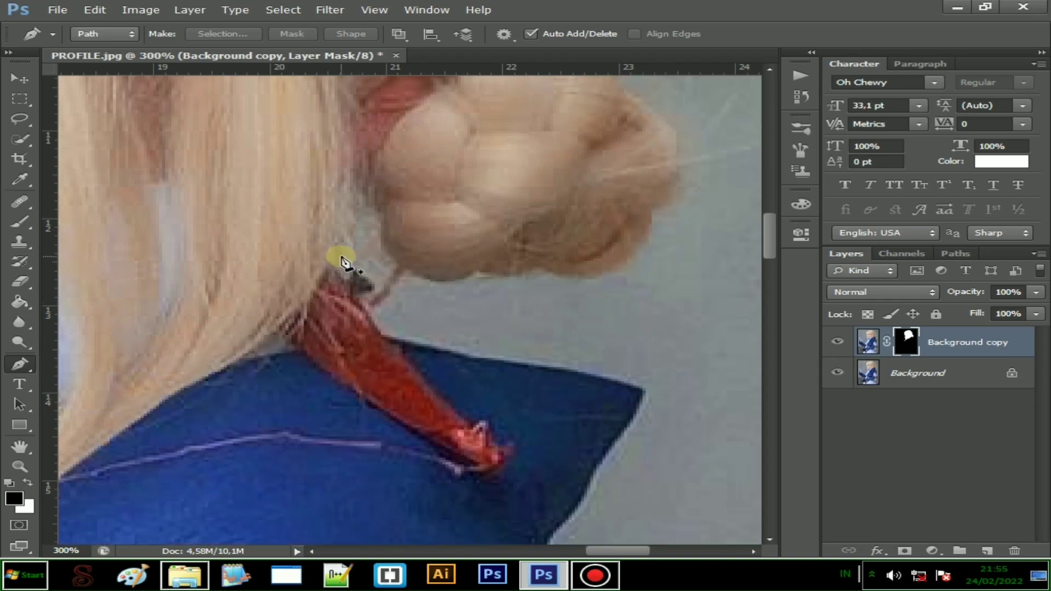
{"action": "left_click", "coordinate": [341, 257]}
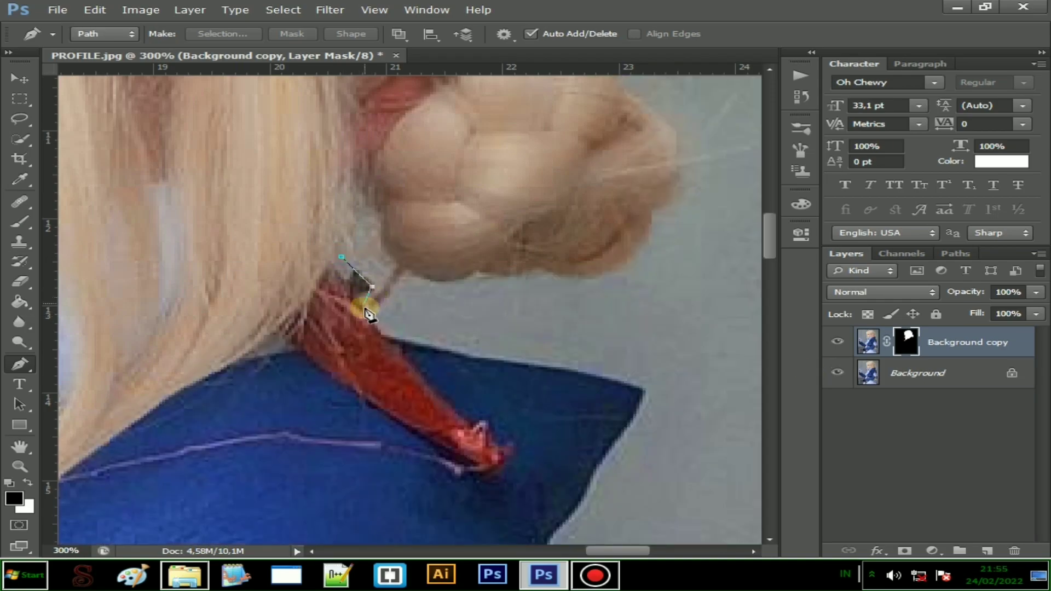
{"action": "left_click_drag", "start_coordinate": [365, 309], "coordinate": [366, 306]}
{"action": "left_click", "coordinate": [385, 338]}
{"action": "scroll", "coordinate": [473, 329], "scroll_direction": "down", "scroll_amount": 1}
{"action": "left_click_drag", "start_coordinate": [477, 324], "coordinate": [508, 326]}
{"action": "left_click", "coordinate": [642, 355]}
Continue the Pen path from the collar tip down its back edge and onto the shoulder.
{"action": "left_click_drag", "start_coordinate": [639, 367], "coordinate": [636, 371]}
{"action": "left_click_drag", "start_coordinate": [610, 409], "coordinate": [601, 422]}
{"action": "scroll", "coordinate": [597, 427], "scroll_direction": "down", "scroll_amount": 3}
{"action": "left_click", "coordinate": [576, 359]}
{"action": "left_click_drag", "start_coordinate": [542, 407], "coordinate": [539, 428]}
{"action": "left_click_drag", "start_coordinate": [566, 474], "coordinate": [576, 484]}
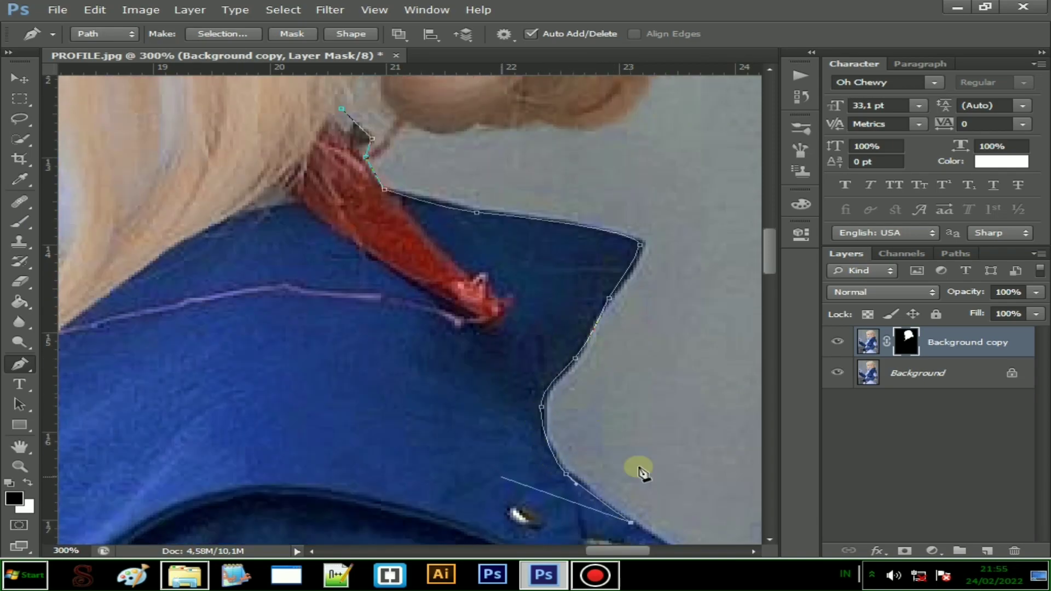
{"action": "scroll", "coordinate": [639, 468], "scroll_direction": "down", "scroll_amount": 2}
{"action": "scroll", "coordinate": [463, 342], "scroll_direction": "up", "scroll_amount": 2}
Extend the Pen path from the shoulder down the back edge of the upper sleeve.
{"action": "left_click_drag", "start_coordinate": [463, 334], "coordinate": [485, 374]}
{"action": "left_click_drag", "start_coordinate": [512, 464], "coordinate": [515, 495]}
{"action": "scroll", "coordinate": [531, 490], "scroll_direction": "down", "scroll_amount": 7}
{"action": "left_click_drag", "start_coordinate": [527, 352], "coordinate": [528, 385]}
{"action": "left_click_drag", "start_coordinate": [521, 464], "coordinate": [592, 485]}
{"action": "scroll", "coordinate": [532, 488], "scroll_direction": "down", "scroll_amount": 5}
Trace the outer edge of the sleeve's striped panel past the gold trim corner to the lower blue sleeve.
{"action": "left_click", "coordinate": [539, 368]}
{"action": "scroll", "coordinate": [591, 485], "scroll_direction": "down", "scroll_amount": 2}
{"action": "scroll", "coordinate": [585, 395], "scroll_direction": "down", "scroll_amount": 2}
{"action": "left_click_drag", "start_coordinate": [585, 395], "coordinate": [580, 488]}
{"action": "scroll", "coordinate": [612, 447], "scroll_direction": "down", "scroll_amount": 4}
{"action": "scroll", "coordinate": [588, 368], "scroll_direction": "down", "scroll_amount": 2}
{"action": "left_click_drag", "start_coordinate": [585, 341], "coordinate": [577, 364]}
{"action": "left_click", "coordinate": [574, 376]}
{"action": "left_click_drag", "start_coordinate": [626, 417], "coordinate": [634, 434]}
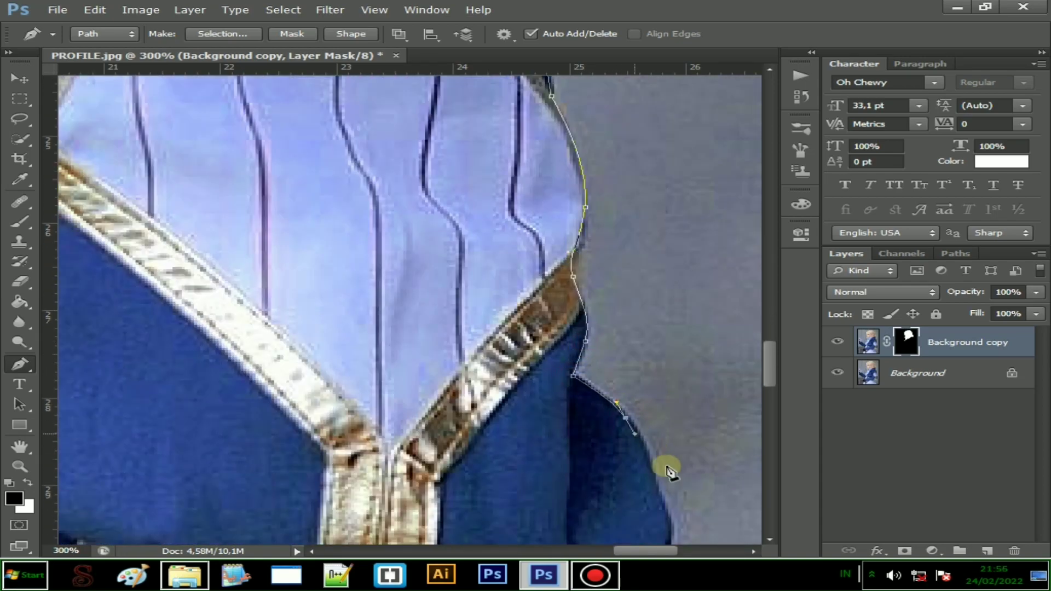
Carry the Pen path around the blue sleeve's bulge at the elbow to the cream strap.
{"action": "scroll", "coordinate": [668, 468], "scroll_direction": "down", "scroll_amount": 5}
{"action": "left_click_drag", "start_coordinate": [662, 343], "coordinate": [667, 364]}
{"action": "left_click_drag", "start_coordinate": [663, 410], "coordinate": [653, 434]}
{"action": "left_click_drag", "start_coordinate": [638, 475], "coordinate": [572, 518]}
{"action": "scroll", "coordinate": [571, 517], "scroll_direction": "down", "scroll_amount": 7}
{"action": "left_click", "coordinate": [521, 337]}
{"action": "left_click", "coordinate": [505, 355]}
{"action": "left_click", "coordinate": [487, 372]}
Trace around the cream strap's lower end and along the forearm's underside, ending in a corner point at the waist.
{"action": "left_click_drag", "start_coordinate": [496, 431], "coordinate": [483, 437]}
{"action": "left_click", "coordinate": [290, 450]}
{"action": "left_click", "coordinate": [269, 446]}
{"action": "left_click", "coordinate": [167, 474]}
{"action": "scroll", "coordinate": [516, 422], "scroll_direction": "down", "scroll_amount": 2}
{"action": "scroll", "coordinate": [417, 373], "scroll_direction": "down", "scroll_amount": 2}
{"action": "scroll", "coordinate": [345, 413], "scroll_direction": "up", "scroll_amount": 2}
{"action": "left_click", "coordinate": [399, 372]}
{"action": "left_click_drag", "start_coordinate": [362, 383], "coordinate": [343, 392]}
{"action": "left_click", "coordinate": [362, 383], "text": "alt"}
Extend the Pen path from the waist corner down the back edge of the skirt.
{"action": "left_click", "coordinate": [371, 441]}
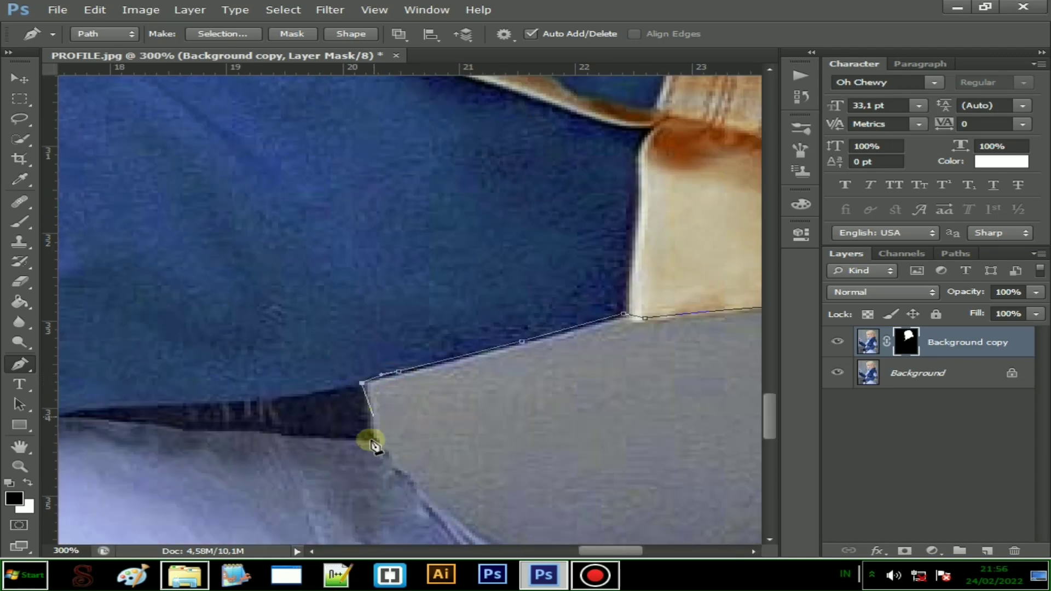
{"action": "scroll", "coordinate": [459, 484], "scroll_direction": "down", "scroll_amount": 3}
{"action": "left_click_drag", "start_coordinate": [463, 356], "coordinate": [505, 382]}
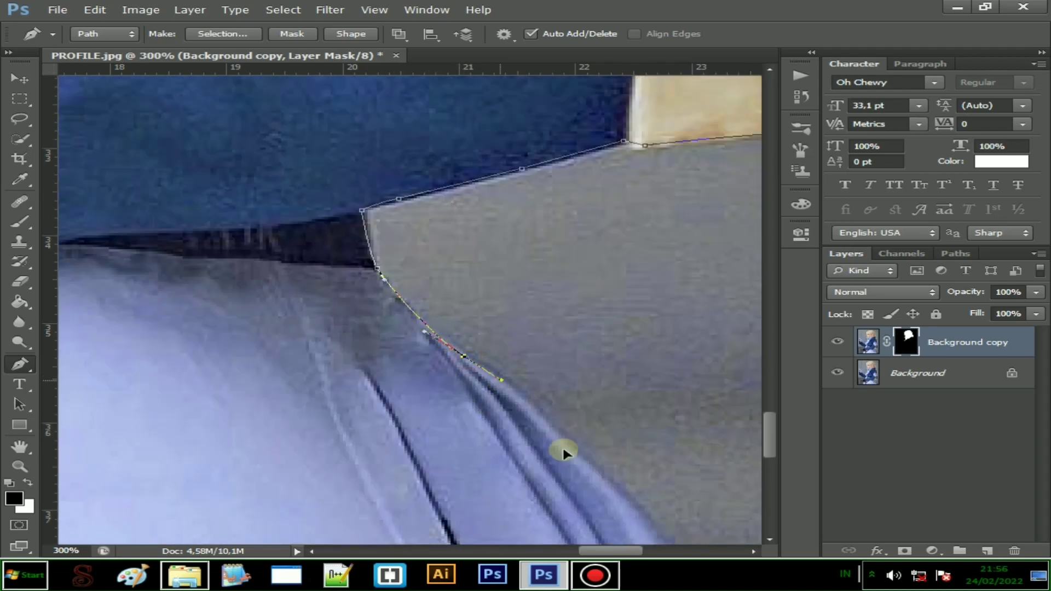
{"action": "key", "text": "ctrl+minus"}
{"action": "scroll", "coordinate": [650, 428], "scroll_direction": "down", "scroll_amount": 3}
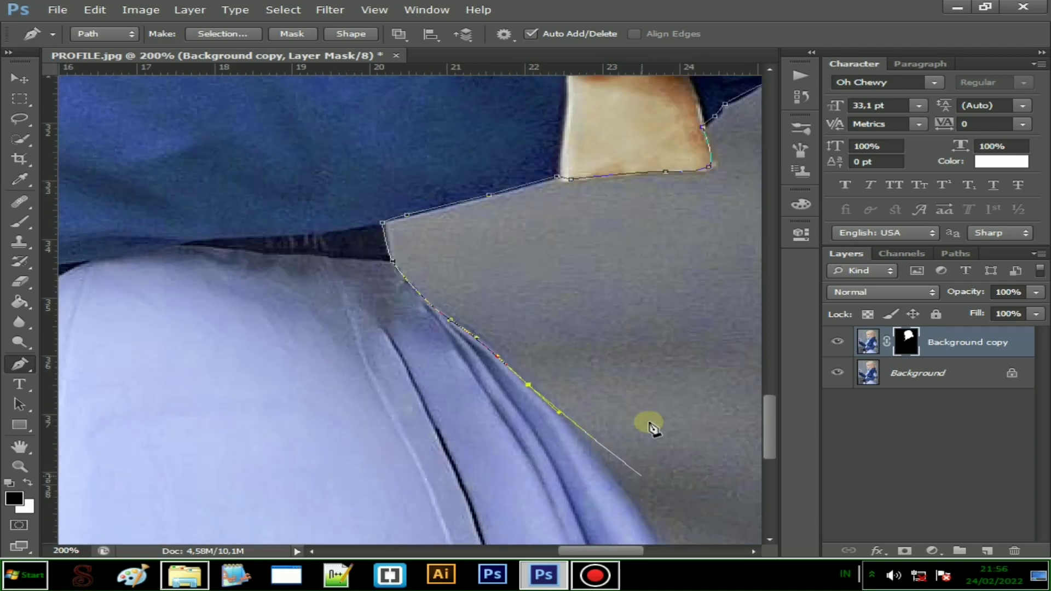
{"action": "left_click_drag", "start_coordinate": [655, 431], "coordinate": [661, 449]}
Run the path beneath the skirt just outside the canvas and up the skirt's front edge to the lowered glove.
{"action": "scroll", "coordinate": [728, 446], "scroll_direction": "down", "scroll_amount": 4}
{"action": "left_click", "coordinate": [723, 442]}
{"action": "left_click", "coordinate": [265, 424]}
{"action": "scroll", "coordinate": [164, 432], "scroll_direction": "left", "scroll_amount": 10}
{"action": "left_click", "coordinate": [183, 417]}
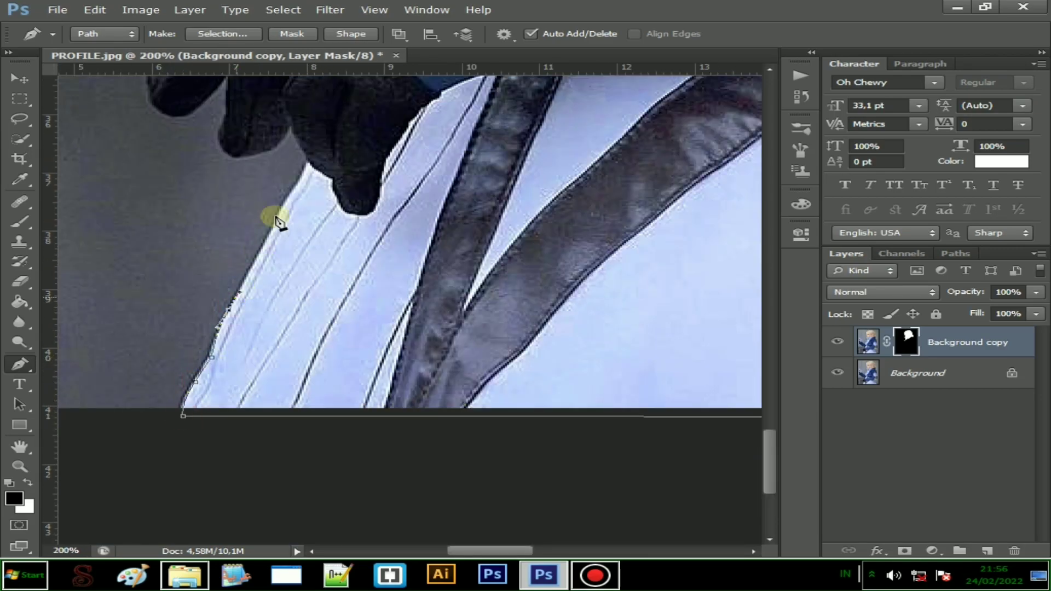
{"action": "left_click", "coordinate": [310, 163]}
Trace the Pen path around the fingertips of the lowered black glove.
{"action": "scroll", "coordinate": [303, 241], "scroll_direction": "up", "scroll_amount": 5}
{"action": "left_click_drag", "start_coordinate": [292, 250], "coordinate": [243, 280]}
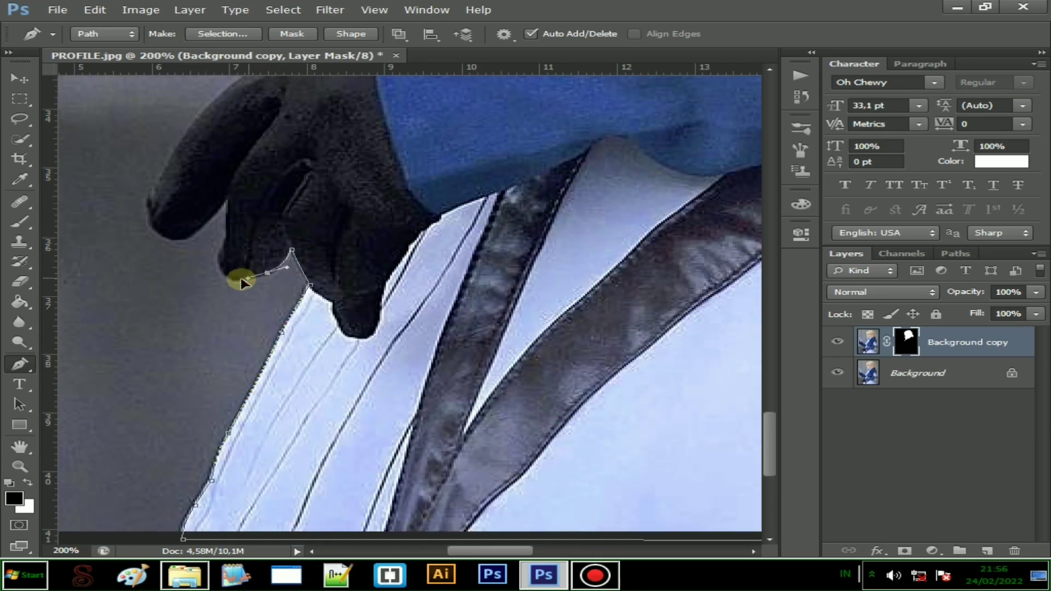
{"action": "left_click", "coordinate": [222, 261]}
{"action": "left_click", "coordinate": [230, 230]}
{"action": "left_click", "coordinate": [226, 201]}
{"action": "left_click_drag", "start_coordinate": [181, 238], "coordinate": [160, 241]}
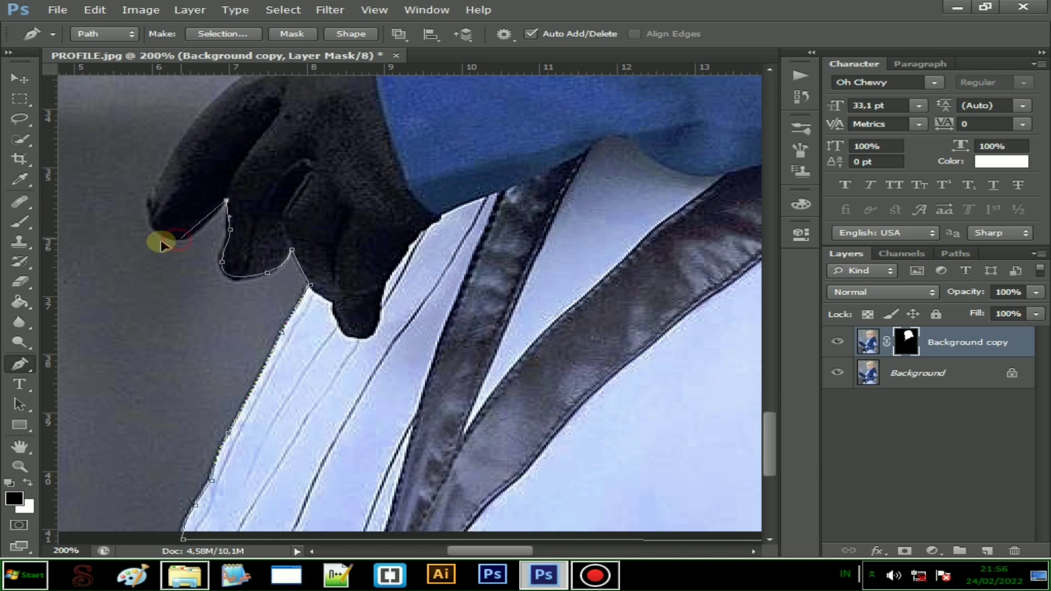
{"action": "left_click", "coordinate": [150, 209]}
{"action": "left_click", "coordinate": [153, 192]}
Carry the path up the outer finger and back of the lowered glove to the blue cuff.
{"action": "scroll", "coordinate": [199, 228], "scroll_direction": "up", "scroll_amount": 4}
{"action": "left_click", "coordinate": [185, 265]}
{"action": "left_click", "coordinate": [214, 237]}
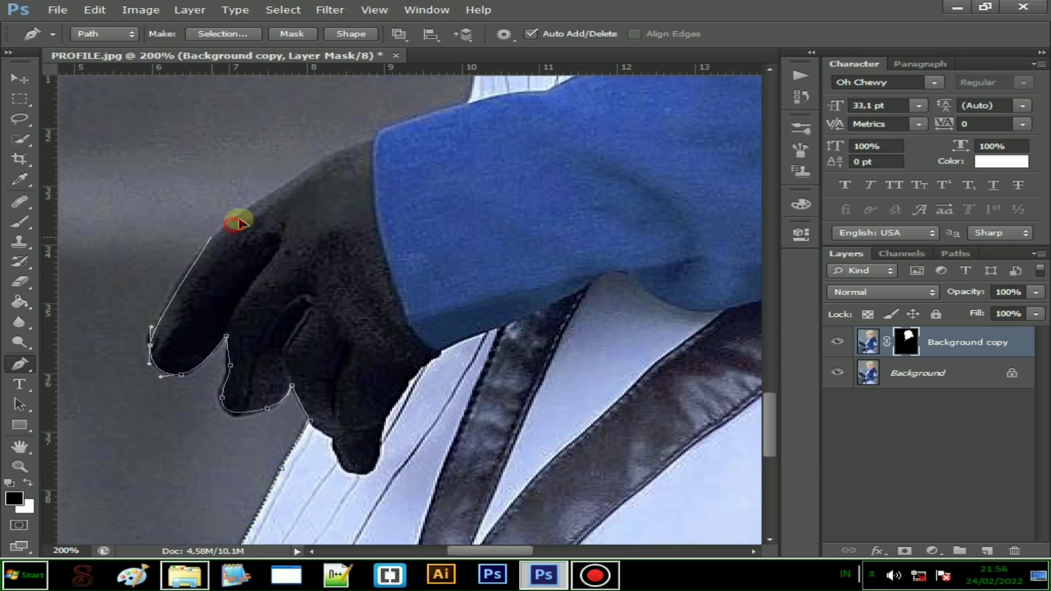
{"action": "left_click_drag", "start_coordinate": [316, 163], "coordinate": [333, 155]}
{"action": "left_click", "coordinate": [376, 138]}
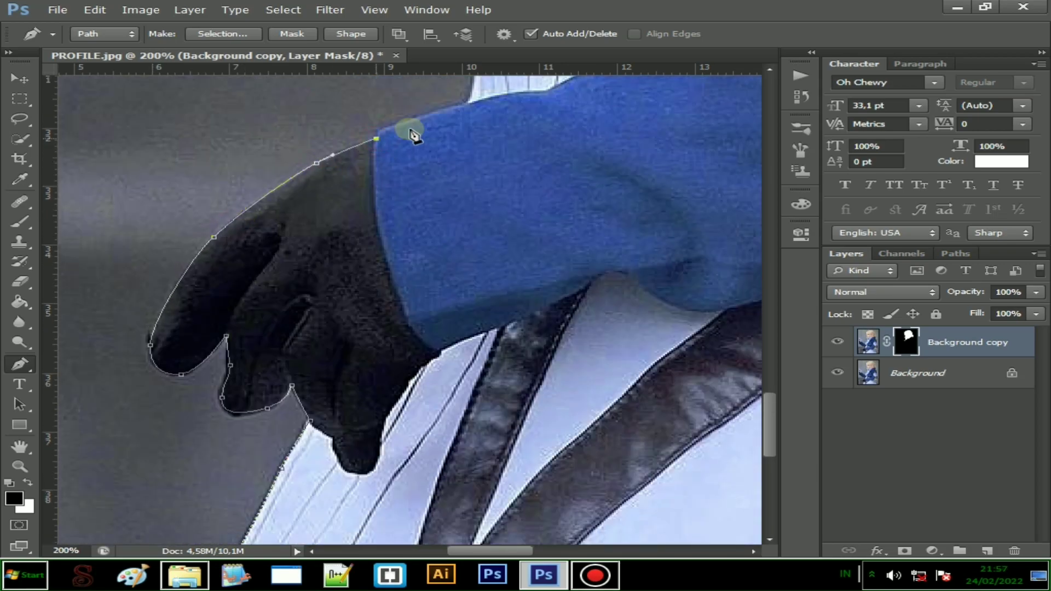
Trace the lower arm's blue sleeve from the cuff along its upper edge to the striped bodice.
{"action": "scroll", "coordinate": [395, 189], "scroll_direction": "up", "scroll_amount": 2}
{"action": "scroll", "coordinate": [402, 256], "scroll_direction": "up", "scroll_amount": 1}
{"action": "left_click_drag", "start_coordinate": [394, 248], "coordinate": [410, 245]}
{"action": "left_click", "coordinate": [462, 170]}
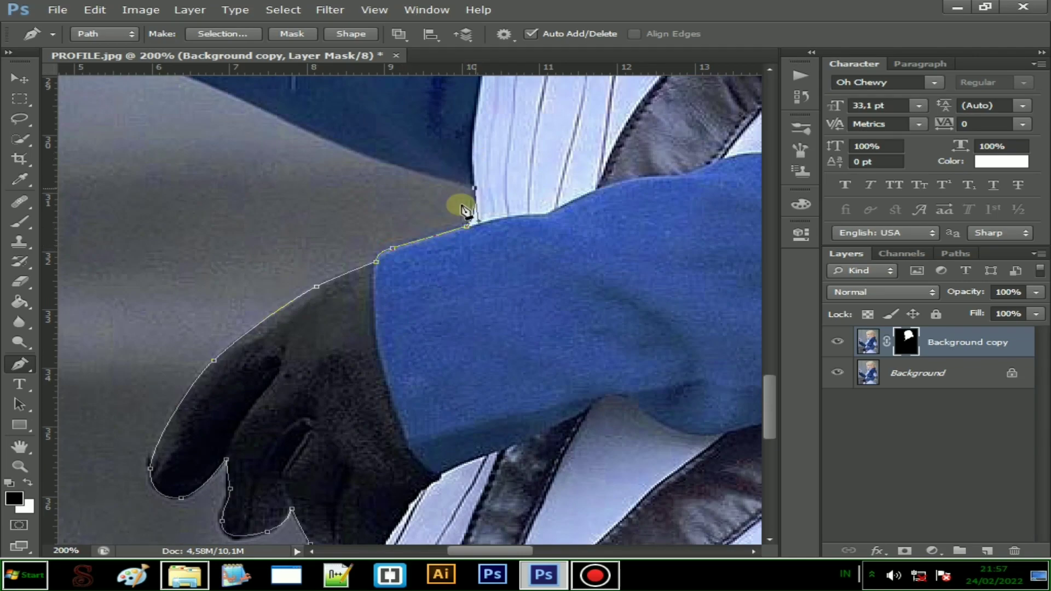
Extend the path from the bodice along the underside of the raised blue sleeve.
{"action": "scroll", "coordinate": [464, 210], "scroll_direction": "up", "scroll_amount": 3}
{"action": "left_click_drag", "start_coordinate": [302, 264], "coordinate": [249, 236]}
{"action": "left_click", "coordinate": [138, 189]}
{"action": "left_click_drag", "start_coordinate": [124, 191], "coordinate": [122, 184]}
{"action": "scroll", "coordinate": [375, 206], "scroll_direction": "down", "scroll_amount": 1}
{"action": "scroll", "coordinate": [157, 188], "scroll_direction": "up", "scroll_amount": 3}
{"action": "scroll", "coordinate": [164, 244], "scroll_direction": "up", "scroll_amount": 2}
{"action": "left_click_drag", "start_coordinate": [409, 353], "coordinate": [364, 286]}
{"action": "left_click", "coordinate": [342, 266]}
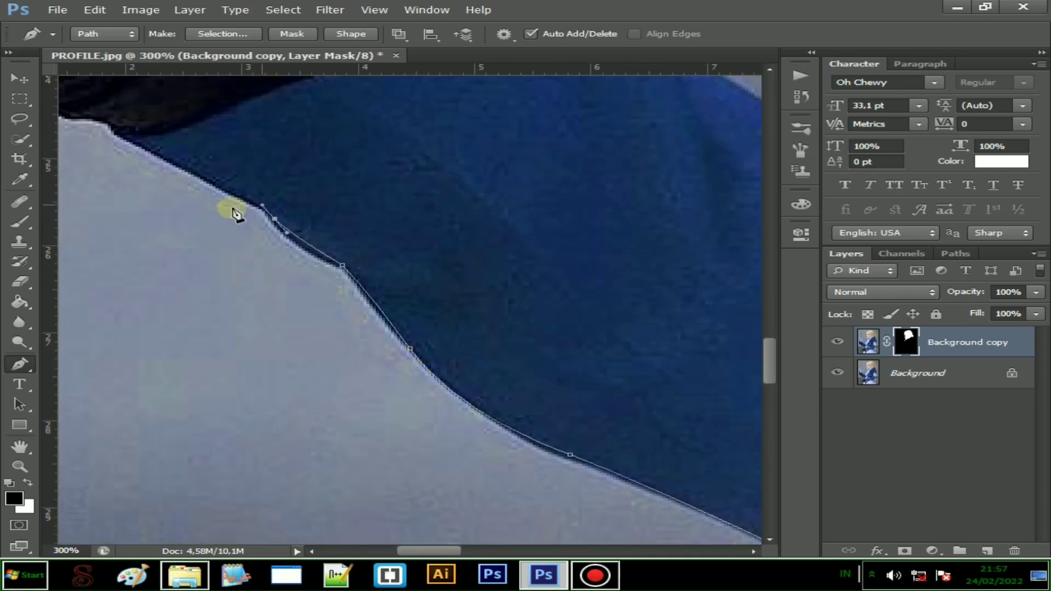
Trace the remaining underside of the raised sleeve up to the black glove.
{"action": "left_click", "coordinate": [262, 205]}
{"action": "scroll", "coordinate": [154, 293], "scroll_direction": "up", "scroll_amount": 3}
{"action": "left_click_drag", "start_coordinate": [154, 275], "coordinate": [110, 252]}
{"action": "left_click", "coordinate": [103, 247]}
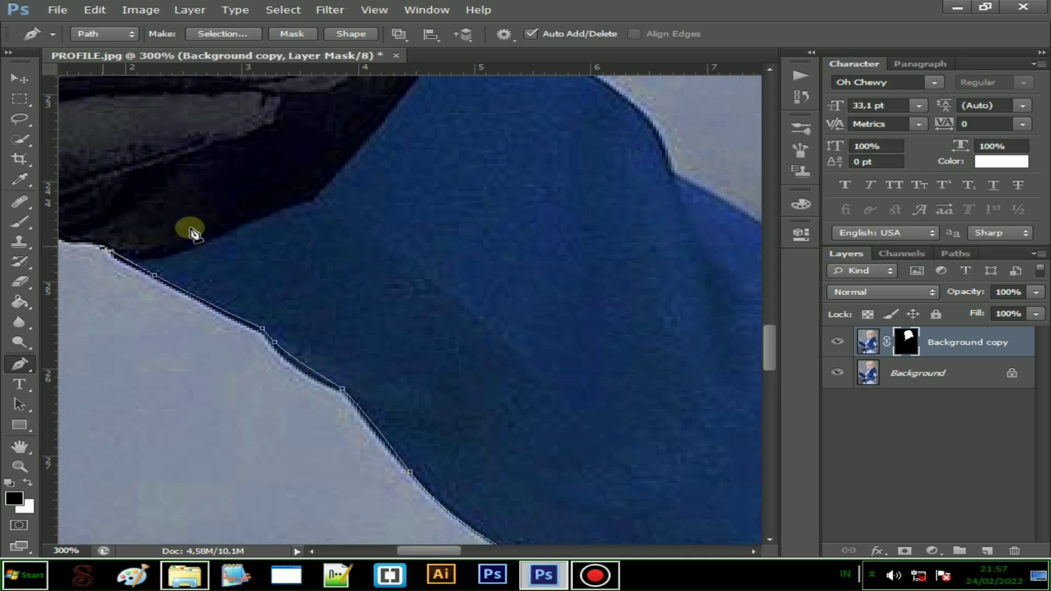
Trace the outer edge of the raised glove's palm and lower fingers.
{"action": "scroll", "coordinate": [326, 329], "scroll_direction": "down", "scroll_amount": 2}
{"action": "scroll", "coordinate": [230, 263], "scroll_direction": "up", "scroll_amount": 2}
{"action": "left_click_drag", "start_coordinate": [299, 326], "coordinate": [286, 314]}
{"action": "left_click", "coordinate": [256, 293]}
{"action": "left_click", "coordinate": [248, 241]}
{"action": "left_click", "coordinate": [244, 216]}
{"action": "scroll", "coordinate": [244, 230], "scroll_direction": "up", "scroll_amount": 3}
{"action": "left_click", "coordinate": [247, 255]}
{"action": "left_click", "coordinate": [257, 236]}
Carry the path around the raised glove's two uppermost fingers to the letter.
{"action": "scroll", "coordinate": [242, 275], "scroll_direction": "up", "scroll_amount": 3}
{"action": "left_click_drag", "start_coordinate": [240, 286], "coordinate": [247, 242]}
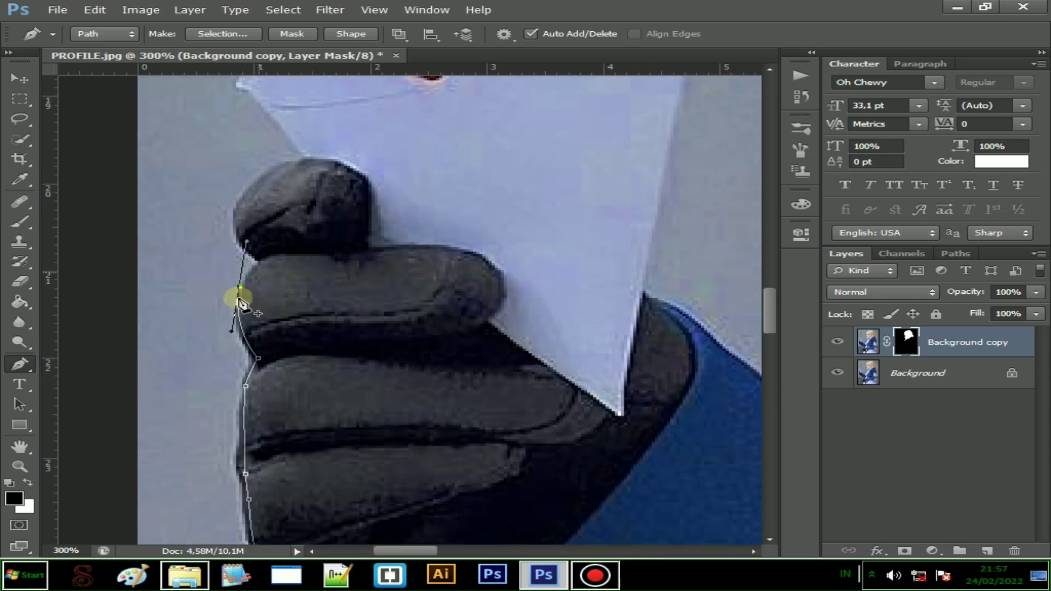
{"action": "left_click", "coordinate": [260, 263]}
{"action": "left_click", "coordinate": [237, 224]}
{"action": "left_click_drag", "start_coordinate": [274, 173], "coordinate": [292, 163]}
{"action": "left_click", "coordinate": [304, 159]}
Trace around the letter's lower outer corner and up its outer edge.
{"action": "scroll", "coordinate": [285, 197], "scroll_direction": "up", "scroll_amount": 4}
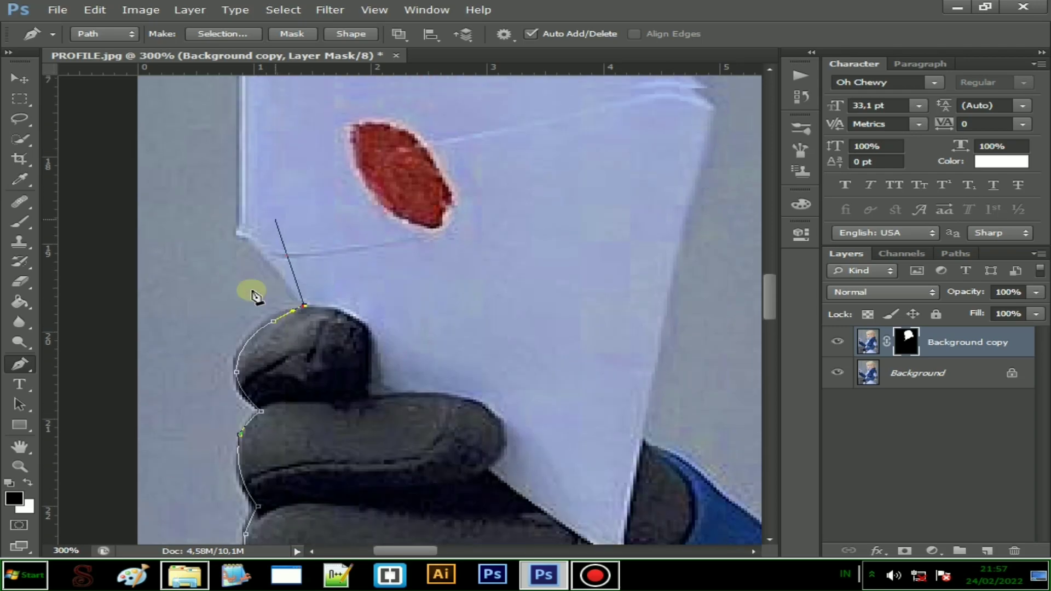
{"action": "left_click", "coordinate": [246, 280]}
{"action": "left_click", "coordinate": [237, 274]}
{"action": "scroll", "coordinate": [238, 198], "scroll_direction": "up", "scroll_amount": 4}
{"action": "left_click_drag", "start_coordinate": [246, 198], "coordinate": [246, 191]}
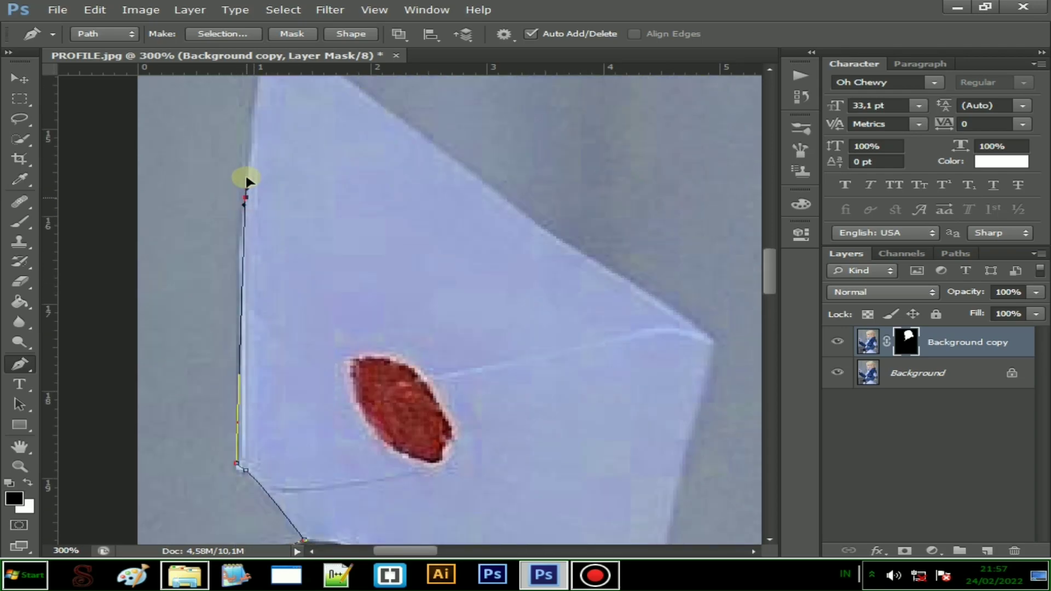
Trace the letter's top corner, slanted upper edge and inner side down to the glove.
{"action": "scroll", "coordinate": [258, 189], "scroll_direction": "up", "scroll_amount": 5}
{"action": "left_click", "coordinate": [263, 169]}
{"action": "left_click", "coordinate": [535, 359]}
{"action": "left_click_drag", "start_coordinate": [701, 470], "coordinate": [711, 511]}
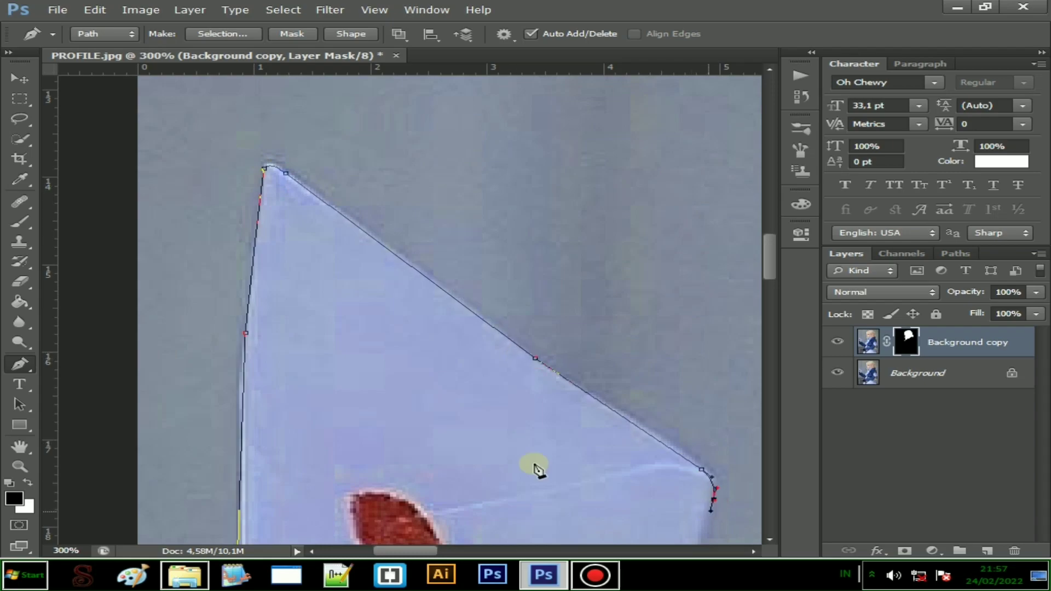
{"action": "scroll", "coordinate": [532, 462], "scroll_direction": "down", "scroll_amount": 2}
{"action": "scroll", "coordinate": [531, 460], "scroll_direction": "up", "scroll_amount": 2}
{"action": "left_click_drag", "start_coordinate": [508, 473], "coordinate": [512, 526]}
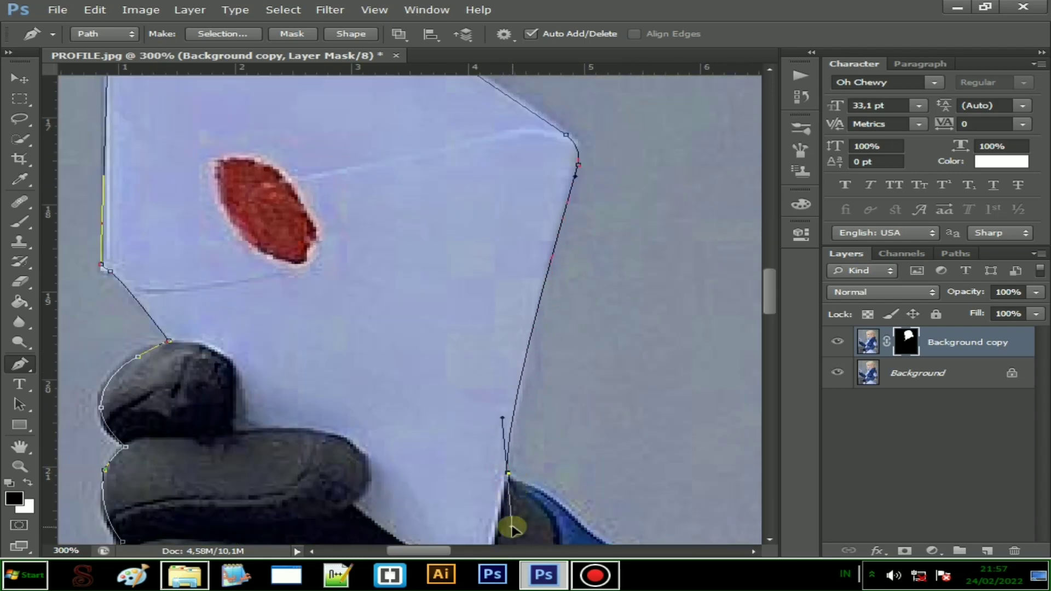
Turn the path at the letter's meeting point with the glove and follow the raised sleeve's upper edge.
{"action": "left_click", "coordinate": [508, 473], "text": "alt"}
{"action": "left_click", "coordinate": [517, 485]}
{"action": "scroll", "coordinate": [554, 496], "scroll_direction": "down", "scroll_amount": 5}
{"action": "left_click", "coordinate": [569, 394]}
{"action": "left_click_drag", "start_coordinate": [630, 445], "coordinate": [640, 456]}
{"action": "left_click", "coordinate": [710, 491]}
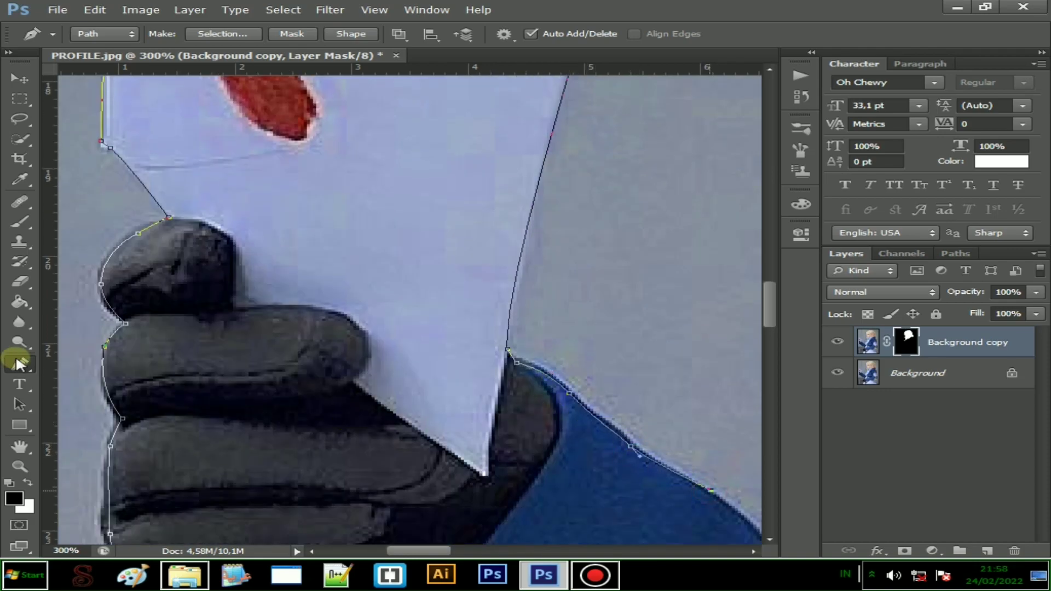
Trace the raised sleeve's upper edge past the elbow fold to the white cravat.
{"action": "scroll", "coordinate": [19, 361], "scroll_direction": "down", "scroll_amount": 2}
{"action": "scroll", "coordinate": [455, 412], "scroll_direction": "up", "scroll_amount": 2}
{"action": "scroll", "coordinate": [499, 329], "scroll_direction": "down", "scroll_amount": 3}
{"action": "mouse_move", "coordinate": [511, 340]}
{"action": "left_mouse_down"}
{"action": "mouse_move", "coordinate": [521, 402]}
{"action": "mouse_move", "coordinate": [516, 352]}
{"action": "left_mouse_up"}
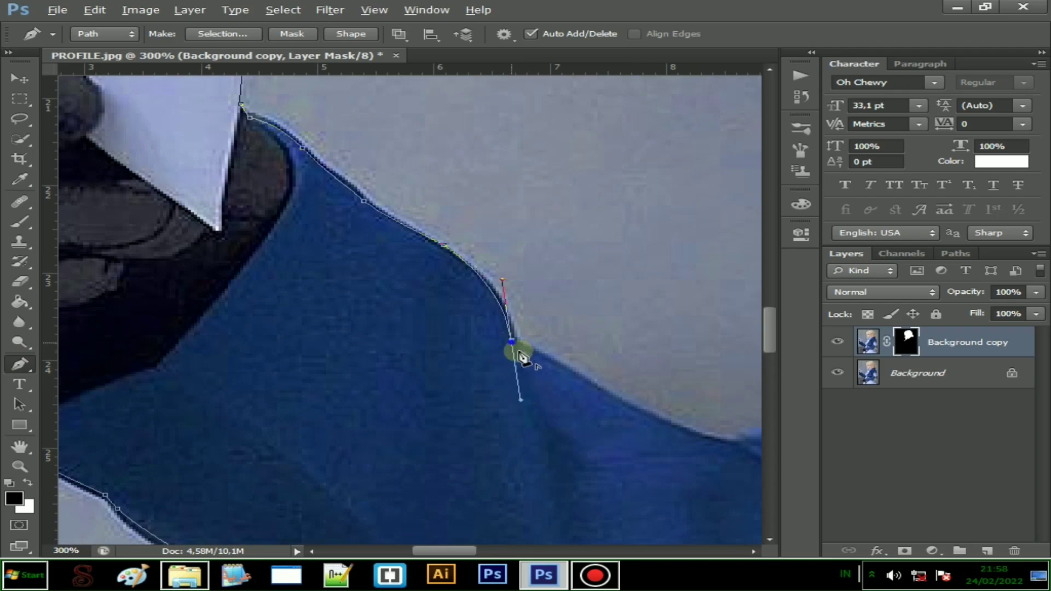
{"action": "left_click_drag", "start_coordinate": [650, 414], "coordinate": [675, 425]}
{"action": "left_click_drag", "start_coordinate": [740, 440], "coordinate": [750, 435]}
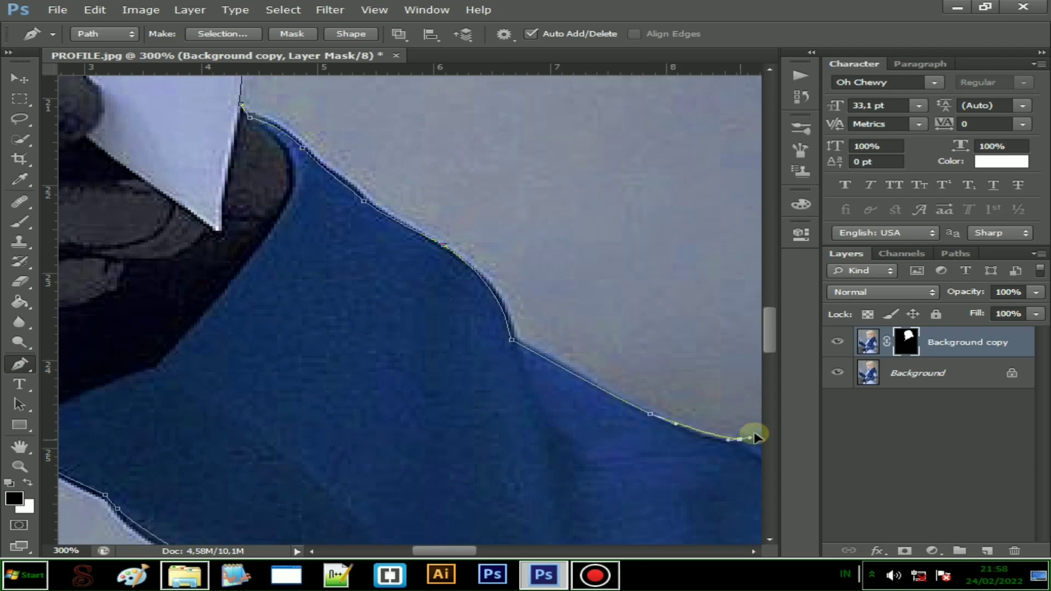
{"action": "left_click_drag", "start_coordinate": [422, 395], "coordinate": [389, 423]}
{"action": "left_click", "coordinate": [412, 420]}
{"action": "right_click", "coordinate": [411, 421]}
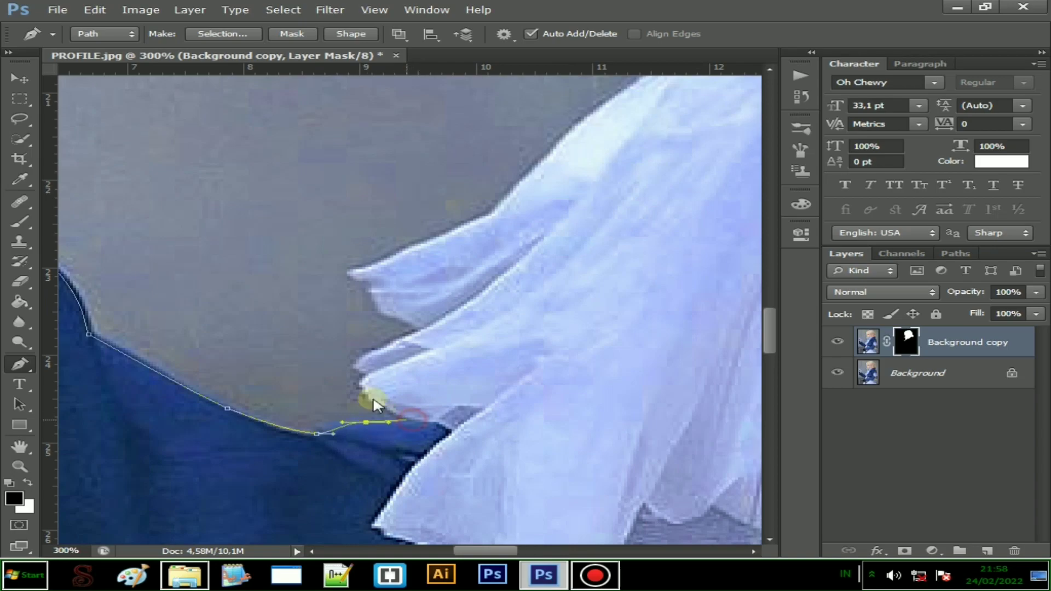
Trace the Pen path around the ruffled tips of the white cravat.
{"action": "left_click", "coordinate": [365, 382]}
{"action": "left_click", "coordinate": [415, 330]}
{"action": "left_click_drag", "start_coordinate": [397, 313], "coordinate": [378, 309]}
{"action": "left_click_drag", "start_coordinate": [373, 283], "coordinate": [361, 278]}
{"action": "left_click_drag", "start_coordinate": [353, 272], "coordinate": [364, 268]}
{"action": "left_click_drag", "start_coordinate": [439, 238], "coordinate": [458, 229]}
{"action": "left_click", "coordinate": [491, 212]}
{"action": "scroll", "coordinate": [250, 239], "scroll_direction": "down", "scroll_amount": 2}
Carry the path up the cravat's front edge to the loose hair strands.
{"action": "scroll", "coordinate": [440, 219], "scroll_direction": "up", "scroll_amount": 3}
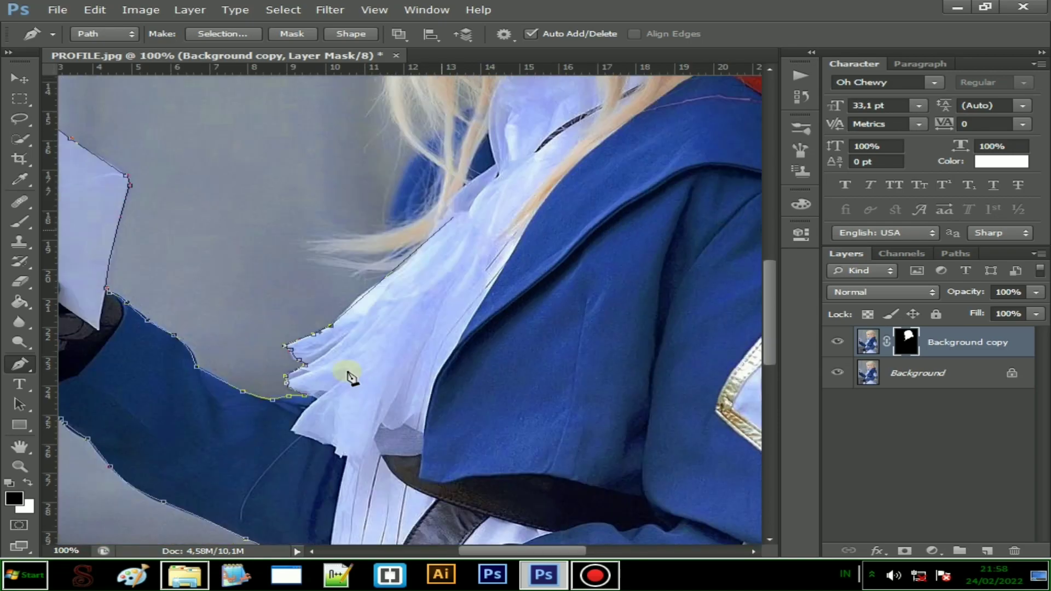
{"action": "scroll", "coordinate": [347, 374], "scroll_direction": "up", "scroll_amount": 2}
{"action": "left_click_drag", "start_coordinate": [374, 340], "coordinate": [394, 328]}
{"action": "key", "text": "ctrl+minus"}
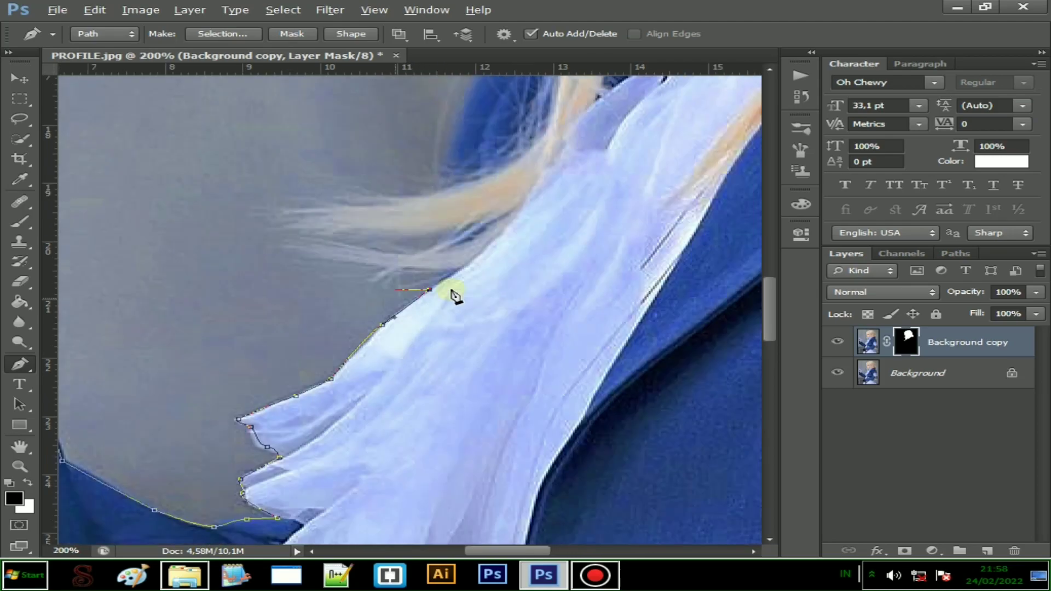
Run the path across the loose hair and around the blue collar behind it to the scarf.
{"action": "scroll", "coordinate": [453, 294], "scroll_direction": "up", "scroll_amount": 3}
{"action": "left_click", "coordinate": [838, 372]}
{"action": "left_click_drag", "start_coordinate": [448, 282], "coordinate": [460, 253]}
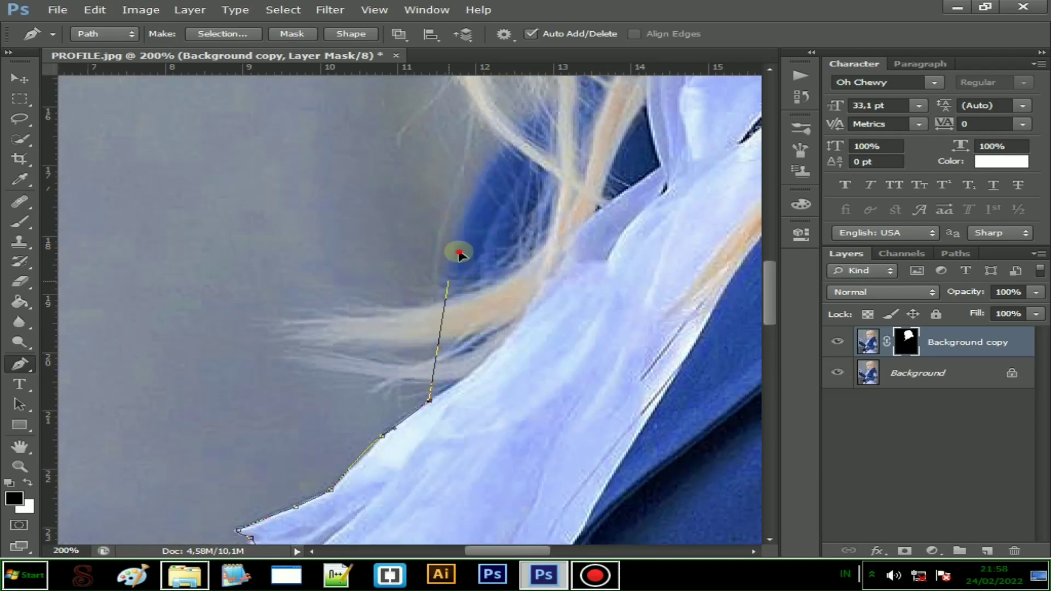
{"action": "left_click_drag", "start_coordinate": [528, 121], "coordinate": [505, 130]}
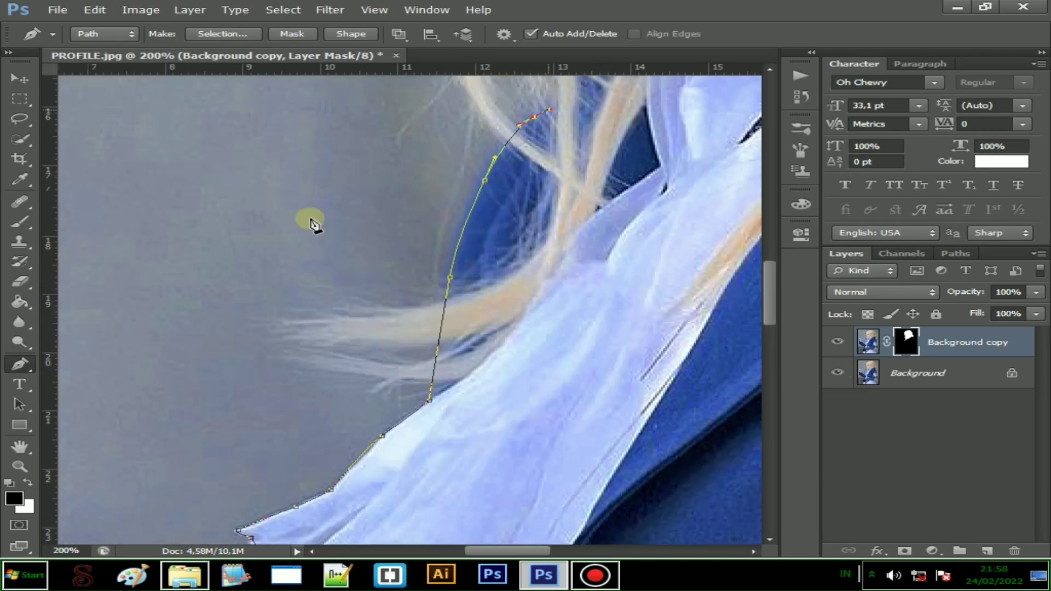
{"action": "key", "text": "ctrl+minus"}
{"action": "key", "text": "ctrl+minus"}
{"action": "left_click_drag", "start_coordinate": [425, 212], "coordinate": [426, 344]}
{"action": "key", "text": "ctrl+plus"}
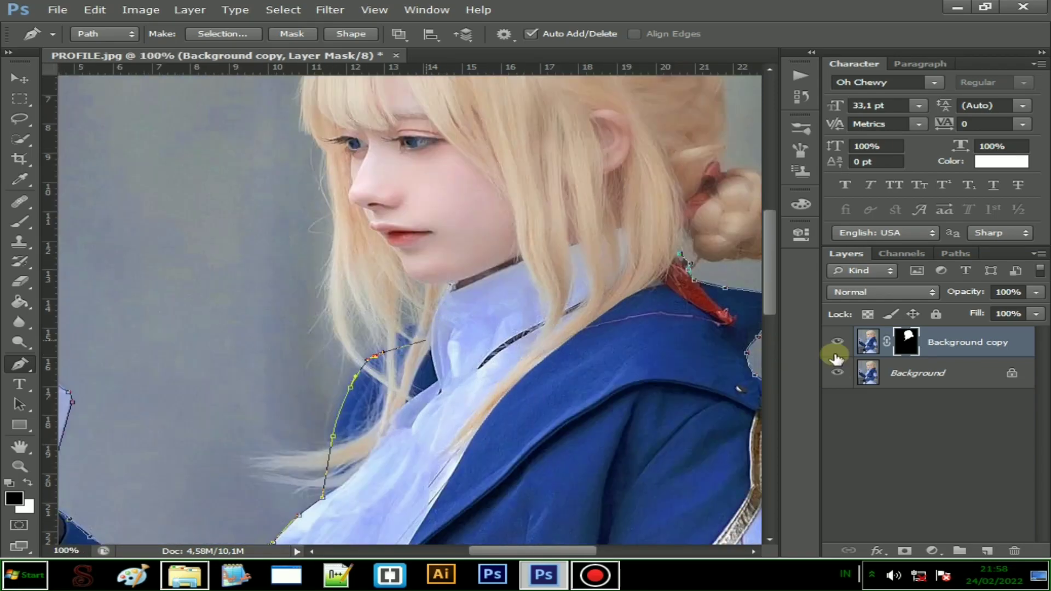
Close the path across the neck at its starting point by the red hair ribbon.
{"action": "left_click", "coordinate": [837, 374]}
{"action": "left_click", "coordinate": [423, 326]}
{"action": "left_click", "coordinate": [581, 267]}
{"action": "left_click", "coordinate": [680, 253]}
Convert the closed body path into a selection.
{"action": "key", "text": "ctrl+minus"}
{"action": "key", "text": "ctrl+minus"}
{"action": "right_click", "coordinate": [546, 242]}
{"action": "left_click", "coordinate": [575, 276]}
{"action": "key", "text": "Return"}
Copy the selected body from the Background onto a new layer and check it with the head cutout hidden and shown.
{"action": "left_click", "coordinate": [882, 378]}
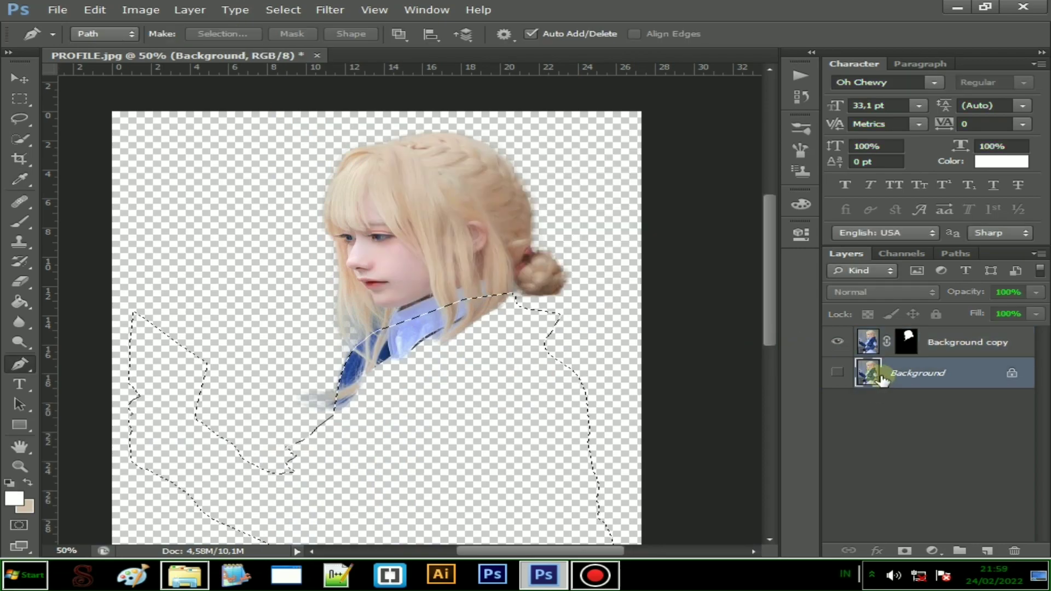
{"action": "key", "text": "ctrl+j"}
{"action": "left_click", "coordinate": [837, 373]}
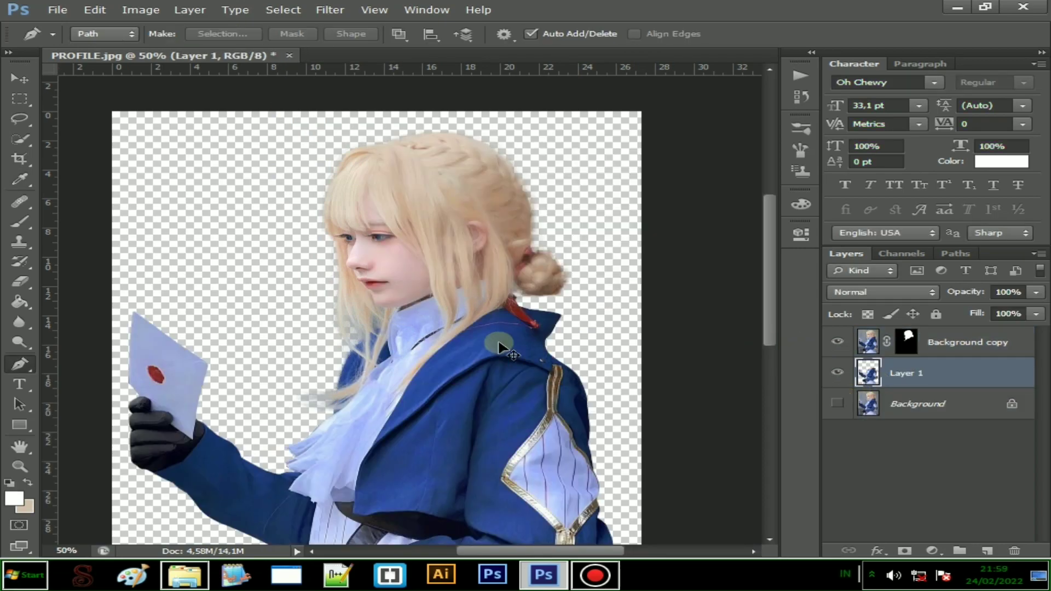
{"action": "key", "text": "v"}
{"action": "scroll", "coordinate": [501, 346], "scroll_direction": "down", "scroll_amount": 4}
{"action": "key", "text": "ctrl+minus"}
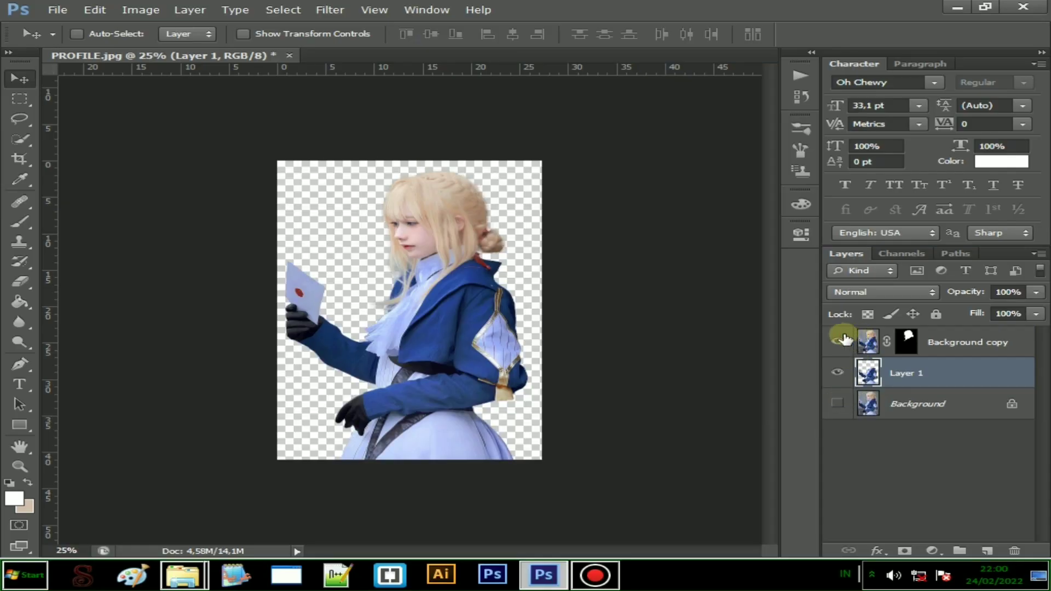
{"action": "left_click", "coordinate": [839, 341]}
{"action": "left_click", "coordinate": [839, 340]}
Save the transparent cutout as PROFILE.png in PNG format in the cosplay folder.
{"action": "left_click", "coordinate": [58, 11]}
{"action": "left_click", "coordinate": [87, 173]}
{"action": "left_click", "coordinate": [484, 332]}
{"action": "left_click", "coordinate": [464, 501]}
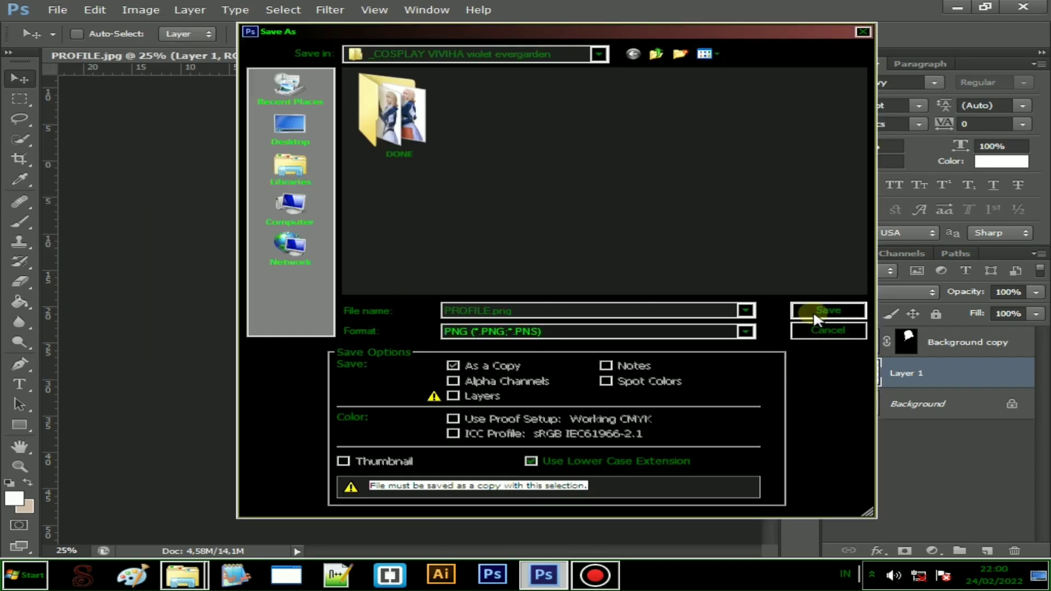
{"action": "left_click", "coordinate": [816, 313]}
{"action": "left_click", "coordinate": [585, 174]}
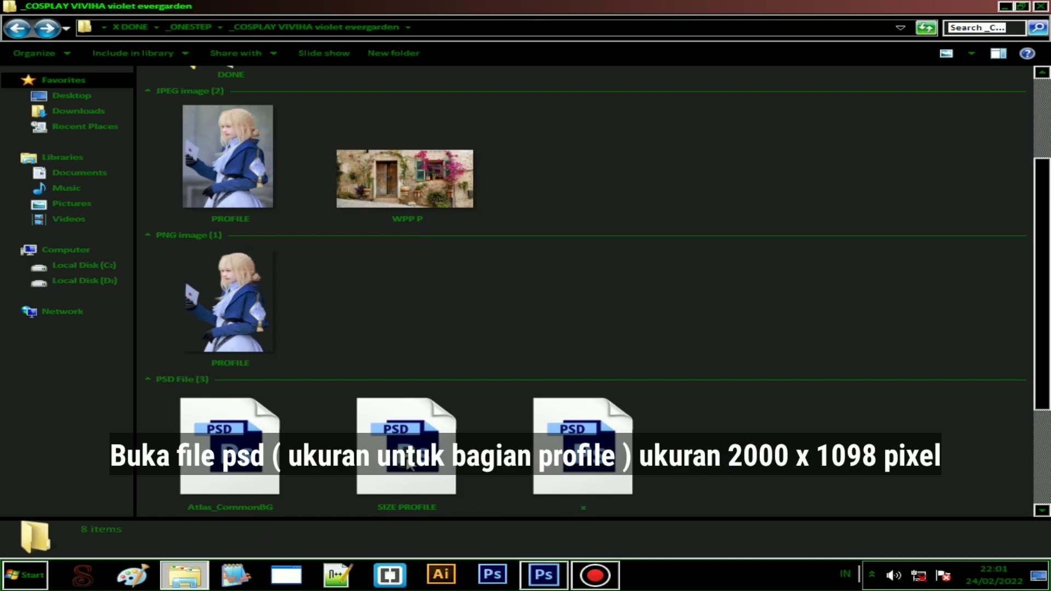
Open SIZE PROFILE.psd from the cosplay folder and place the PROFILE PNG cutout into it.
{"action": "left_click", "coordinate": [409, 465]}
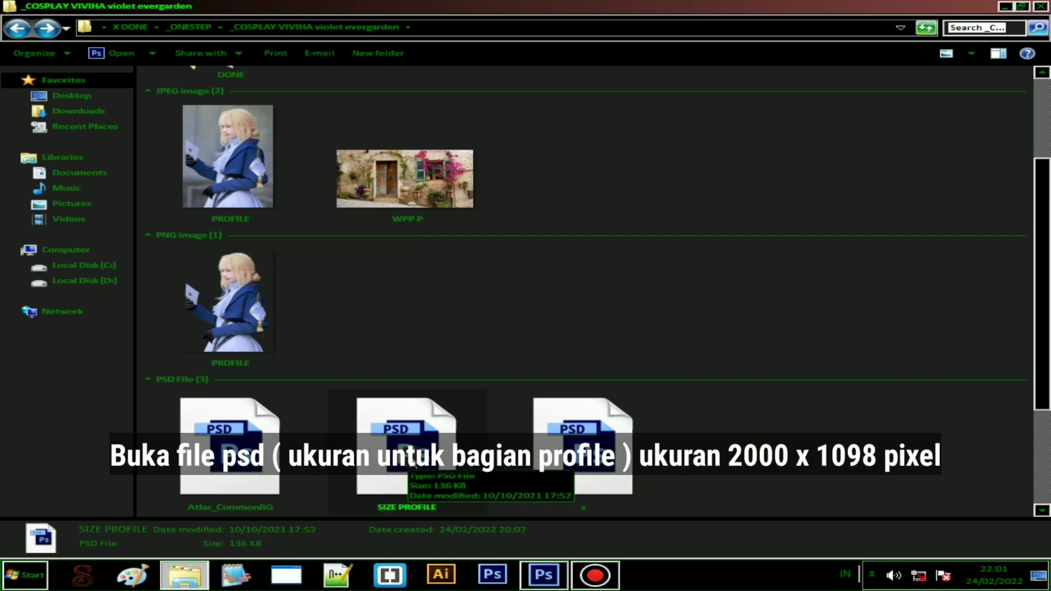
{"action": "double_click", "coordinate": [410, 457]}
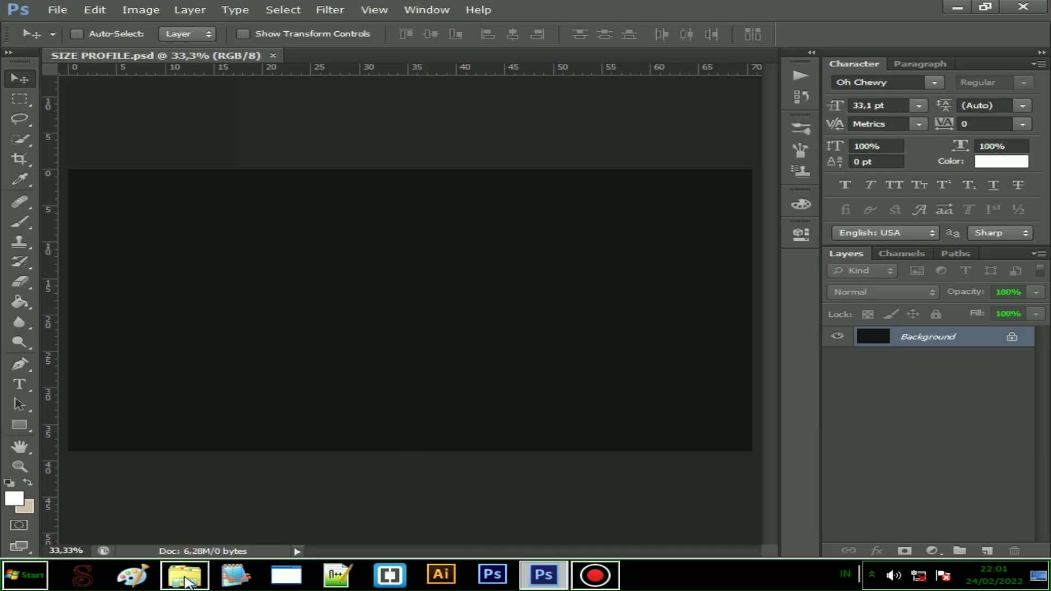
{"action": "left_click", "coordinate": [185, 575]}
{"action": "left_click_drag", "start_coordinate": [289, 329], "coordinate": [548, 582]}
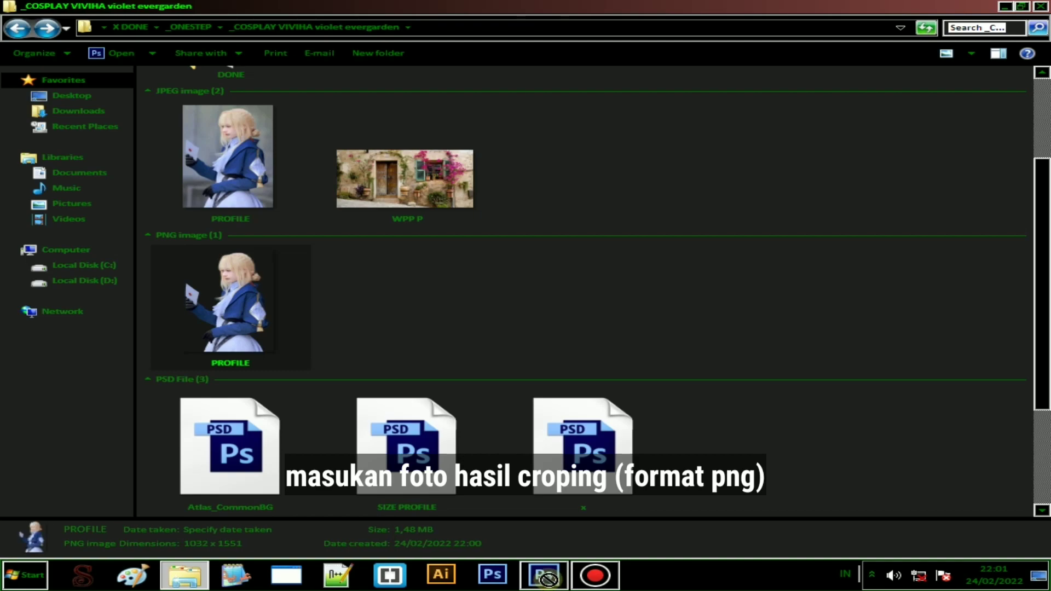
{"action": "left_click_drag", "start_coordinate": [547, 578], "coordinate": [446, 390]}
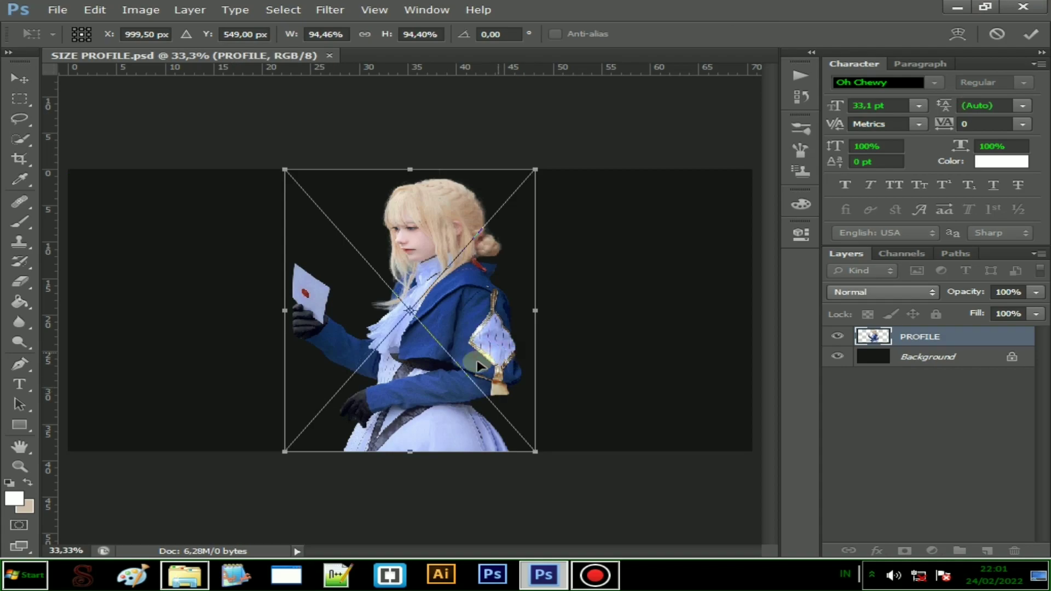
Scale the placed figure down and shift it left of centre with space above the head, and hide the Background layer.
{"action": "left_click_drag", "start_coordinate": [494, 356], "coordinate": [477, 366]}
{"action": "left_click_drag", "start_coordinate": [513, 460], "coordinate": [503, 452]}
{"action": "left_click", "coordinate": [837, 360]}
{"action": "left_click", "coordinate": [836, 357]}
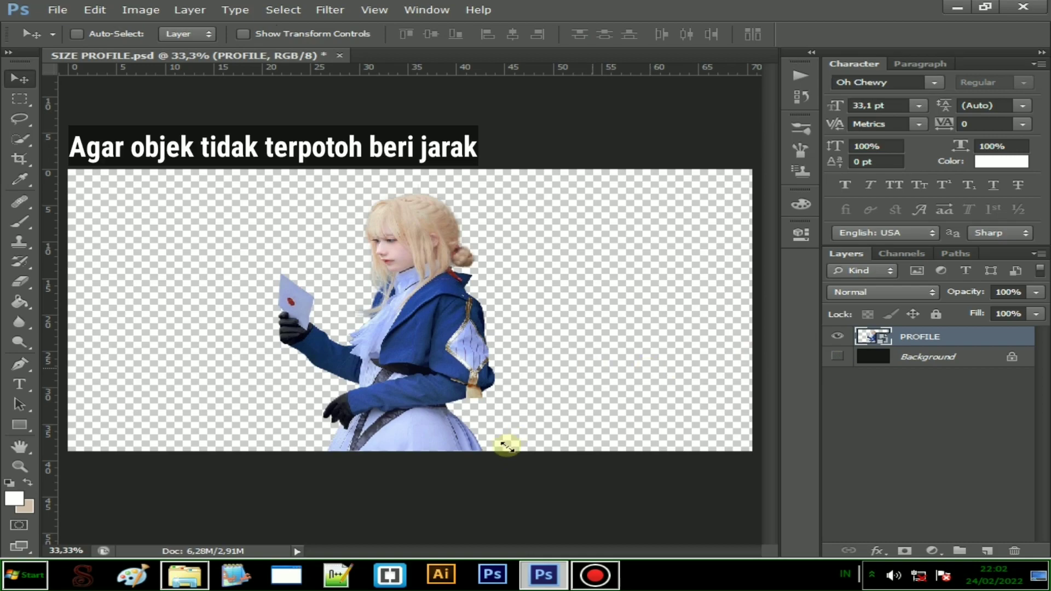
Scale the PROFILE figure to about 92.4% and check the gap above the head with the Background layer shown again.
{"action": "key", "text": "ctrl+t"}
{"action": "left_click_drag", "start_coordinate": [511, 453], "coordinate": [513, 454]}
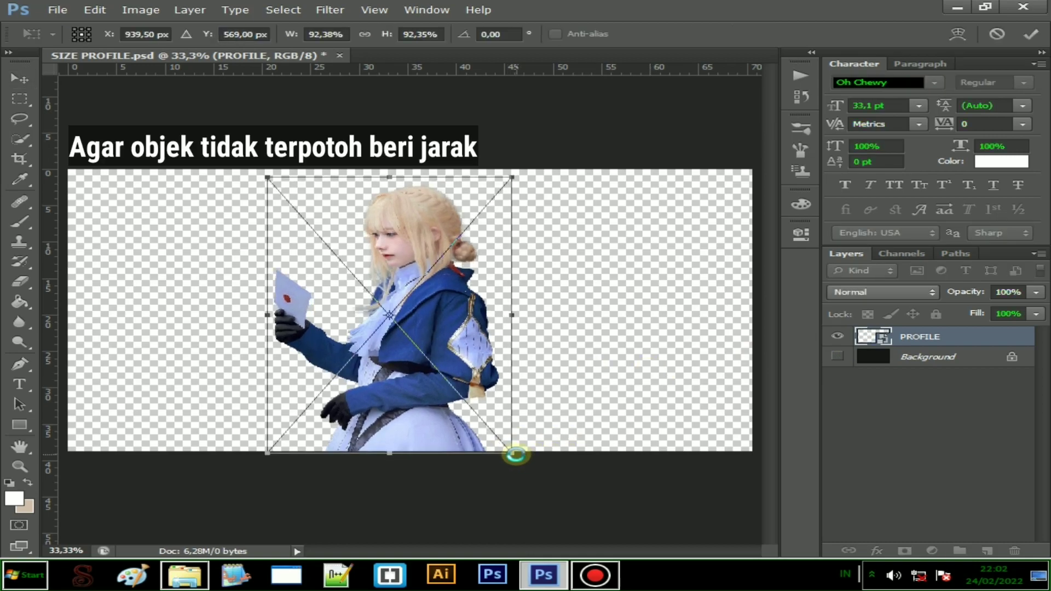
{"action": "key", "text": "Return"}
{"action": "left_click", "coordinate": [838, 356]}
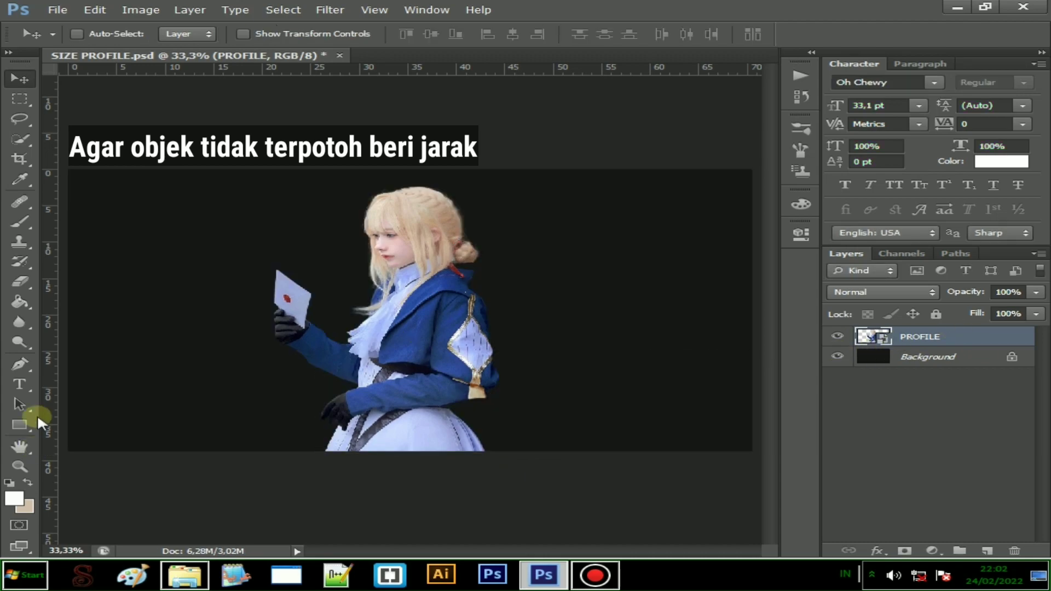
{"action": "key", "text": "m"}
{"action": "left_click_drag", "start_coordinate": [322, 170], "coordinate": [518, 188]}
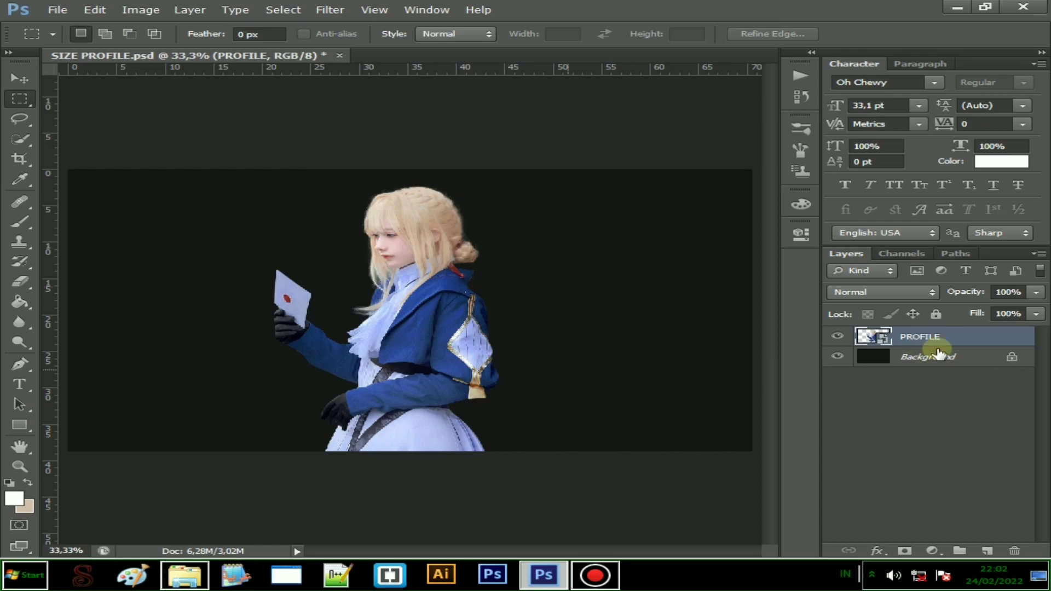
Place the WPP P image from the cosplay folder into the document between the Background and PROFILE layers.
{"action": "left_click", "coordinate": [899, 363]}
{"action": "left_click", "coordinate": [184, 575]}
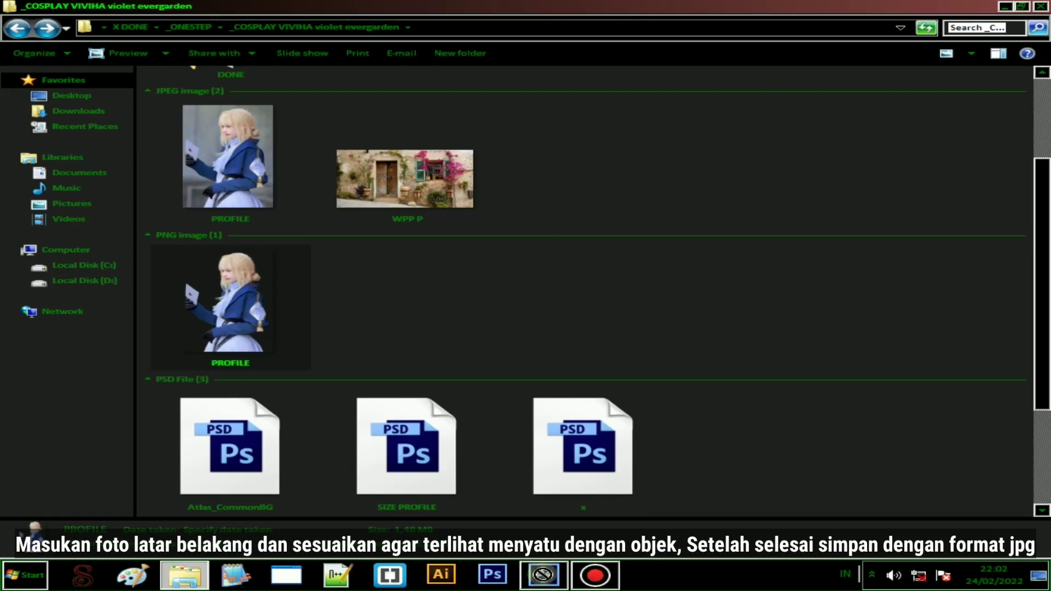
{"action": "left_click", "coordinate": [404, 179]}
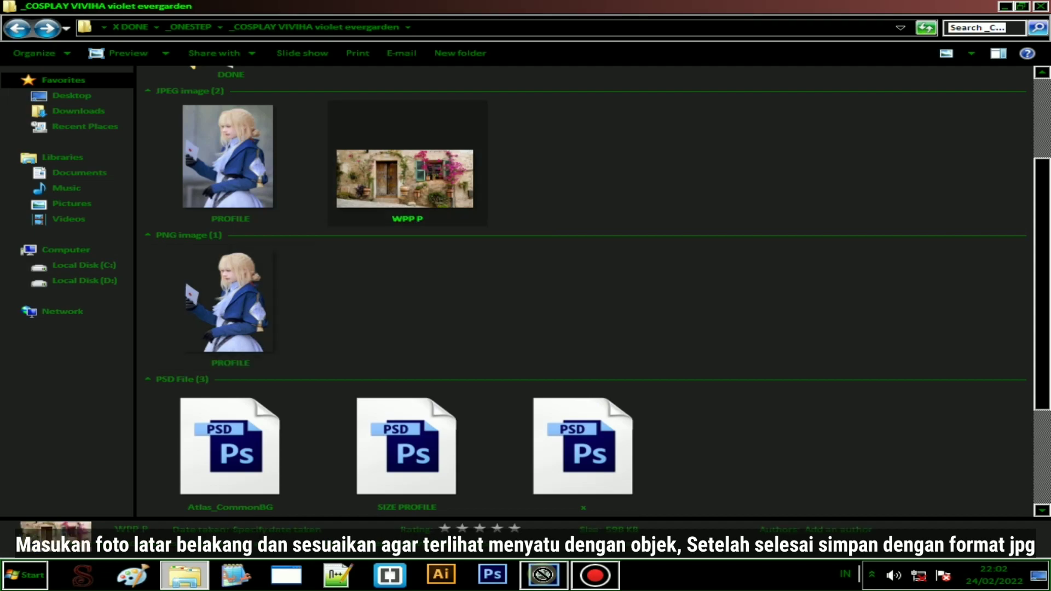
{"action": "left_click_drag", "start_coordinate": [544, 575], "coordinate": [554, 401]}
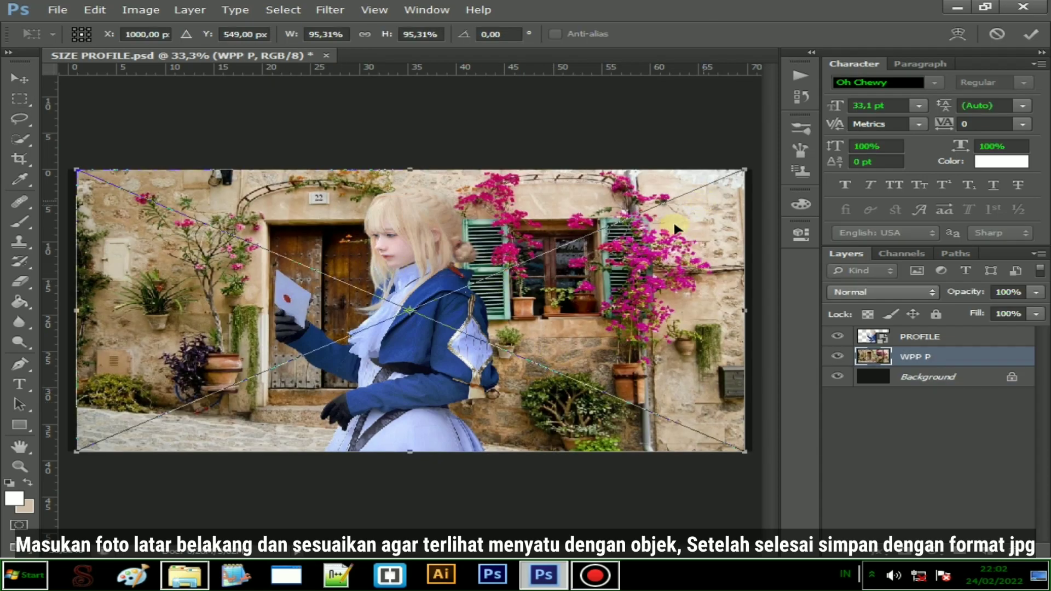
Flip the WPP P image horizontally and enlarge it to cover the whole canvas behind the figure.
{"action": "right_click", "coordinate": [557, 323]}
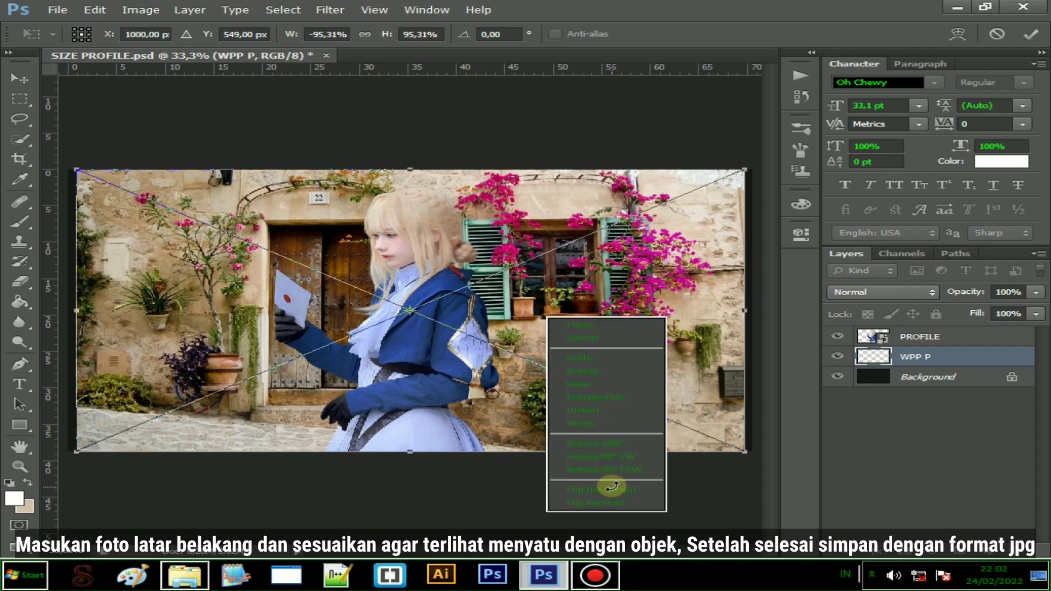
{"action": "left_click", "coordinate": [606, 486]}
{"action": "left_click_drag", "start_coordinate": [744, 453], "coordinate": [783, 482]}
{"action": "left_click_drag", "start_coordinate": [701, 370], "coordinate": [677, 373]}
{"action": "key", "text": "m"}
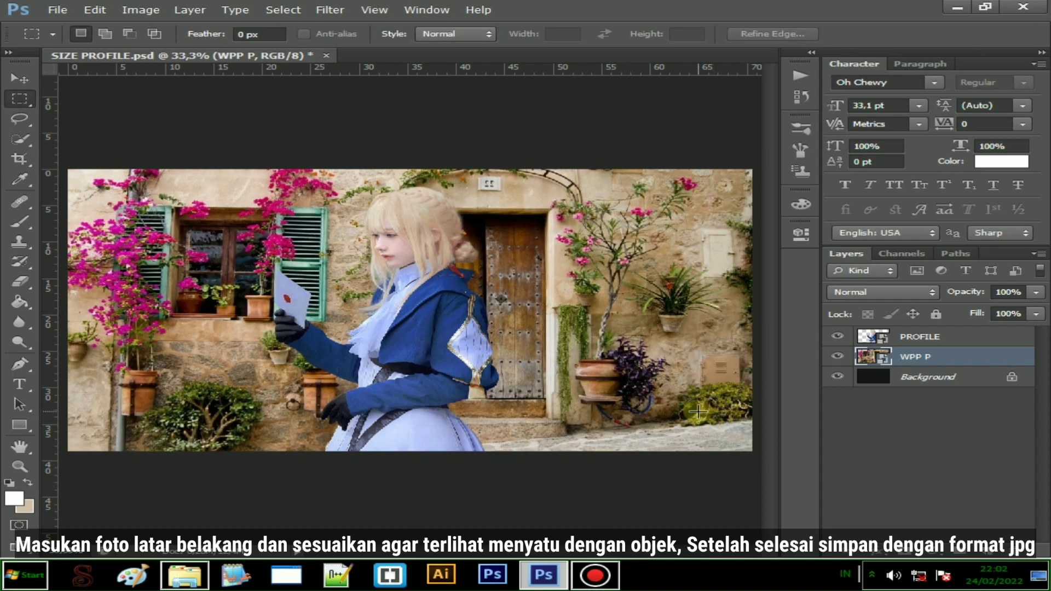
Align the WPP P layer to the left edge of the canvas and clear the selection.
{"action": "key", "text": "v"}
{"action": "left_click", "coordinate": [486, 36]}
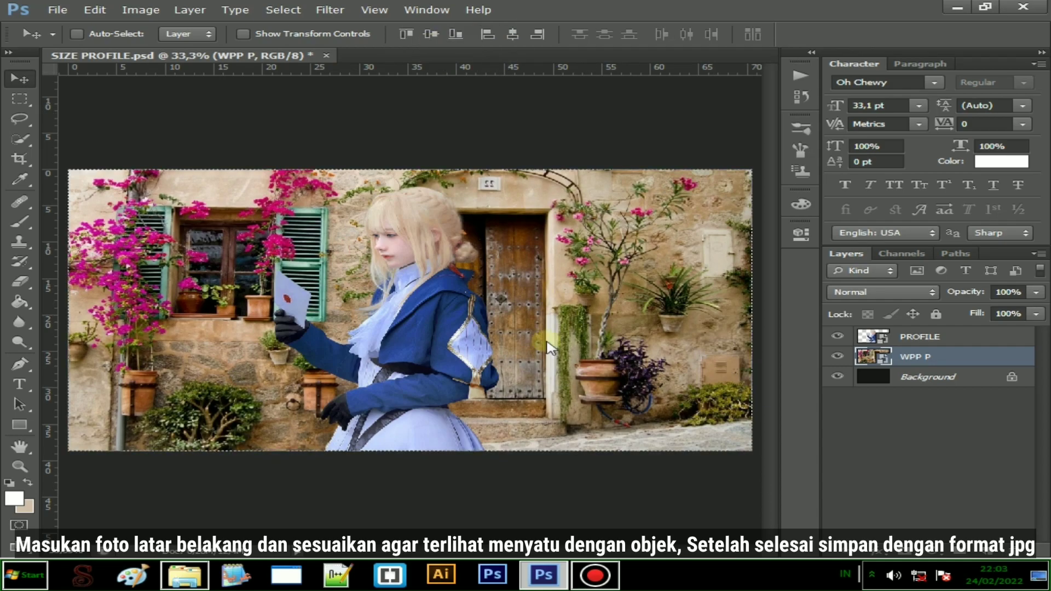
{"action": "key", "text": "ctrl+z"}
{"action": "key", "text": "ctrl+d"}
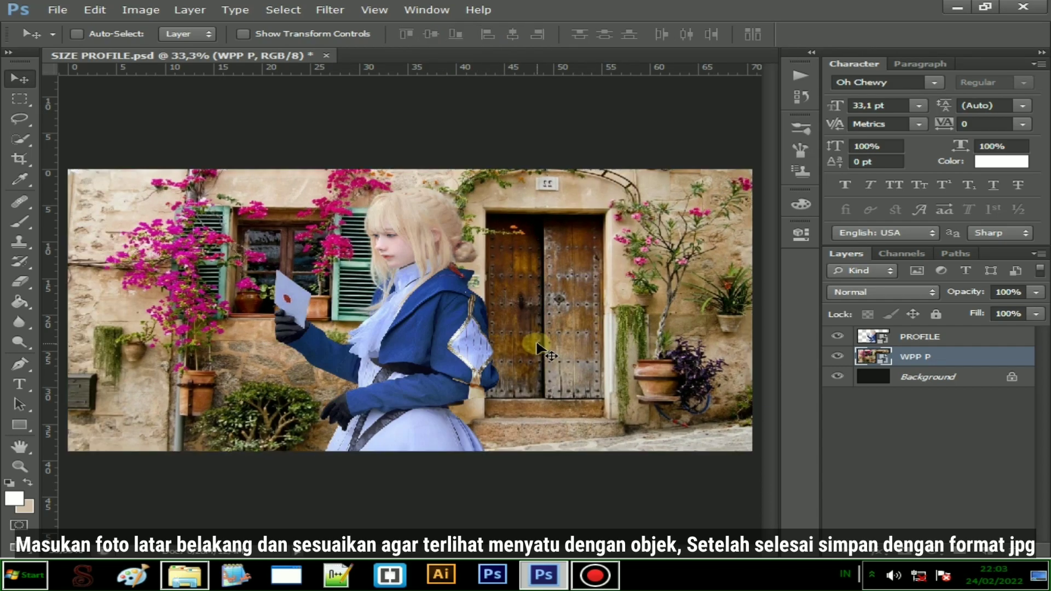
Enlarge the WPP P image to about 121.8% and shift it 50 px up and 50 px to the right.
{"action": "key", "text": "ctrl+minus"}
{"action": "key", "text": "ctrl+t"}
{"action": "left_click_drag", "start_coordinate": [667, 415], "coordinate": [755, 448]}
{"action": "key", "text": "shift+Up"}
{"action": "key", "text": "shift+Up"}
{"action": "key", "text": "shift+Up"}
{"action": "key", "text": "shift+Up"}
{"action": "key", "text": "shift+Up"}
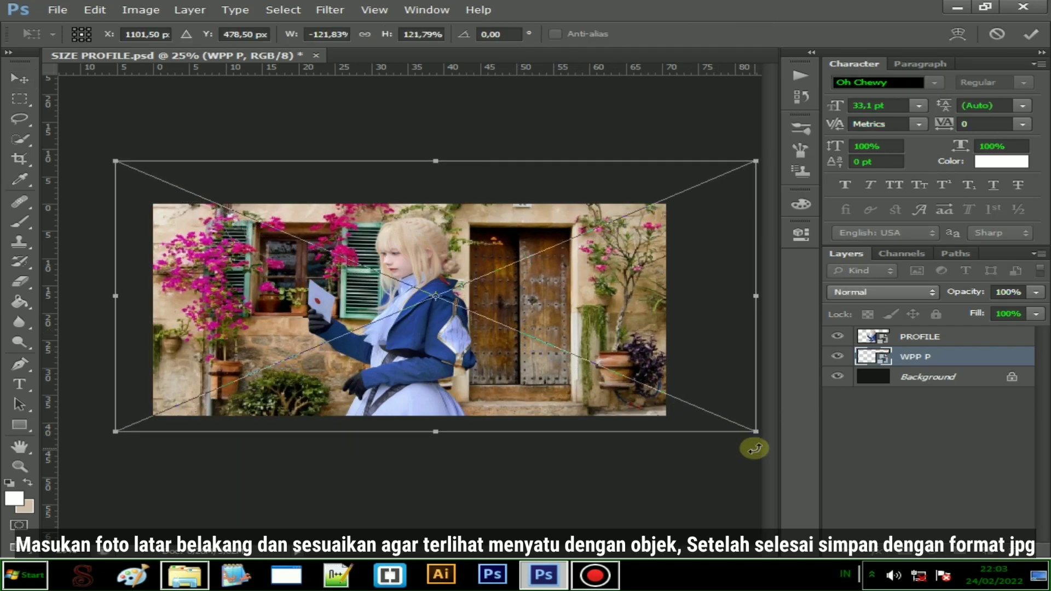
{"action": "key", "text": "shift+Right"}
{"action": "key", "text": "shift+Right"}
{"action": "key", "text": "shift+Right"}
{"action": "key", "text": "shift+Right"}
{"action": "key", "text": "shift+Right"}
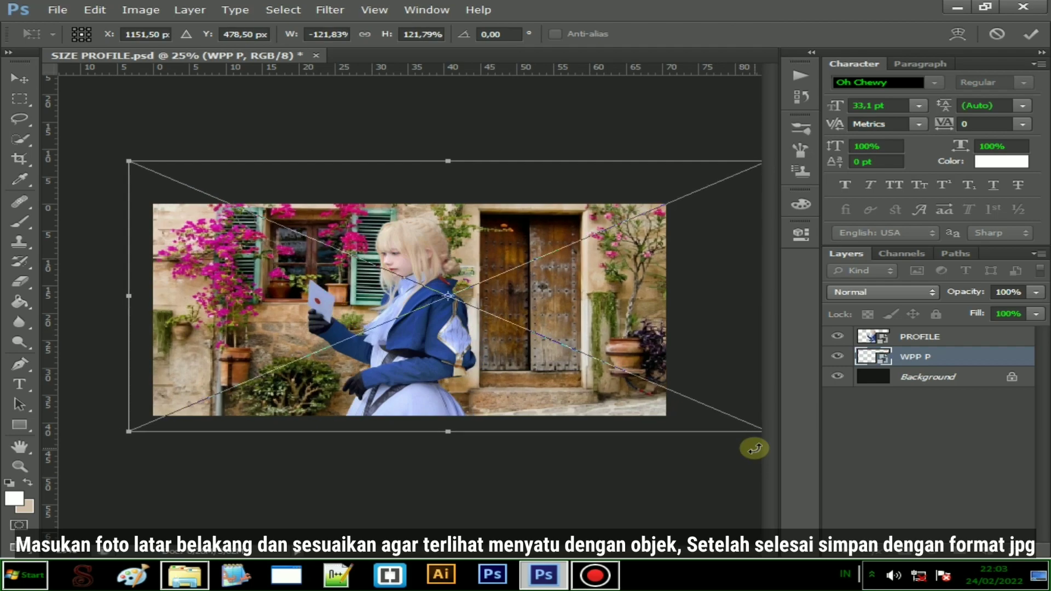
{"action": "key", "text": "Return"}
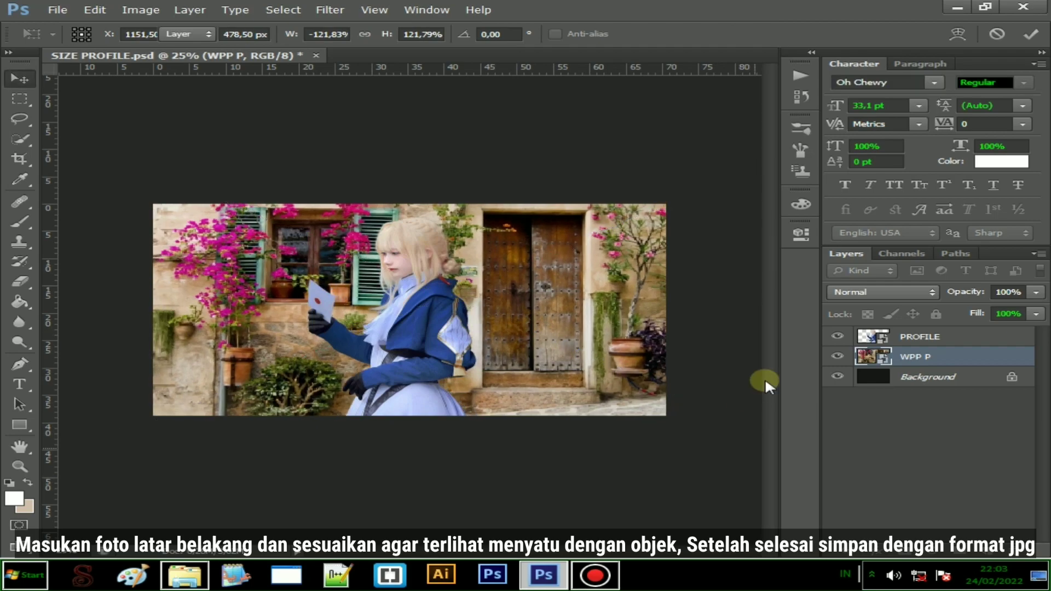
Apply a Gaussian Blur with a 5 pixel radius to the WPP P layer and collapse its filter list.
{"action": "left_click", "coordinate": [330, 9]}
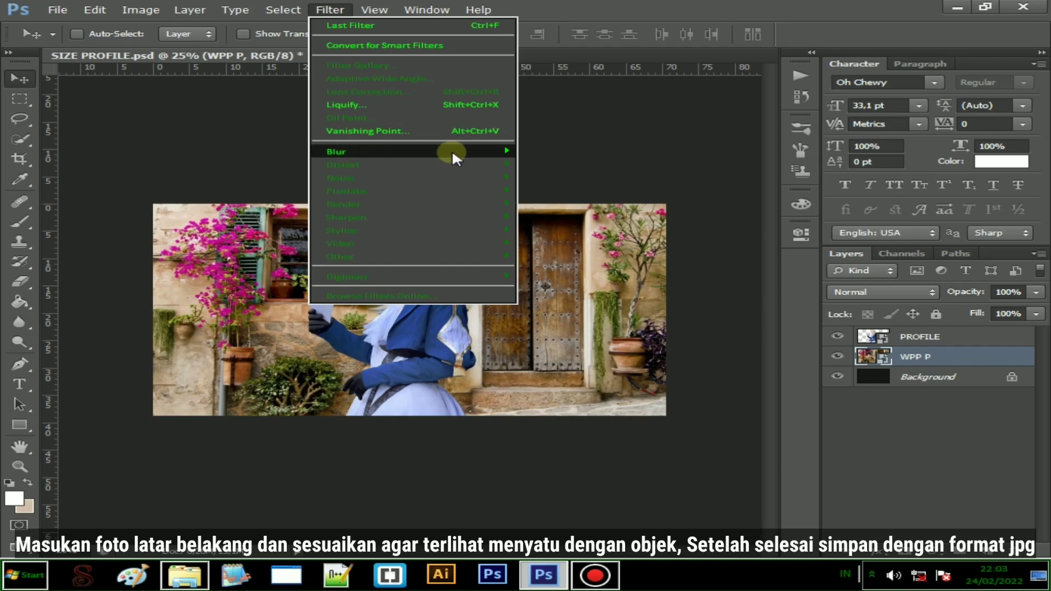
{"action": "mouse_move", "coordinate": [452, 150]}
{"action": "left_click", "coordinate": [569, 242]}
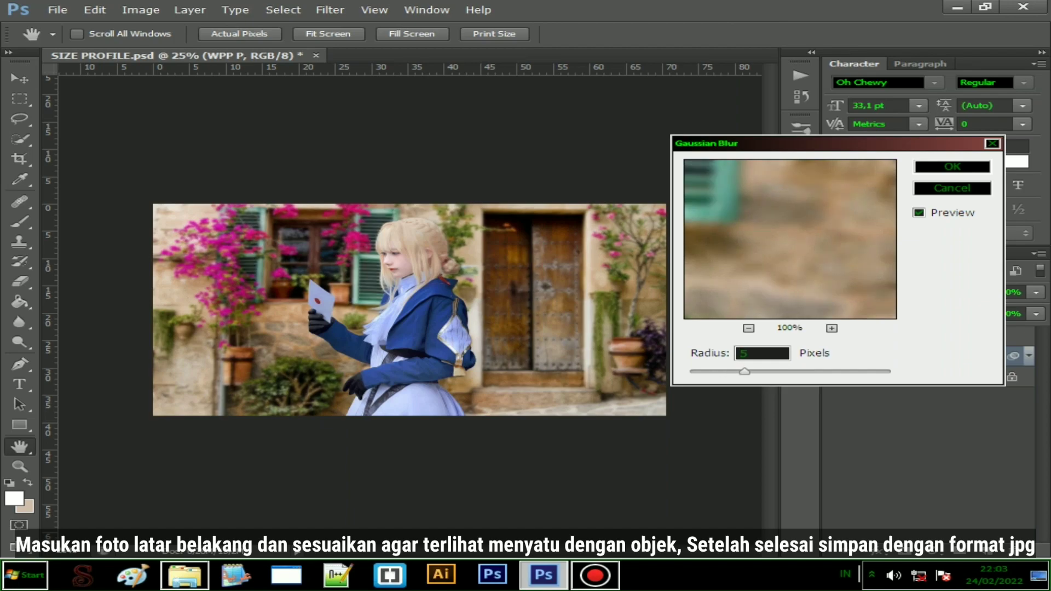
{"action": "key", "text": "Return"}
{"action": "left_click", "coordinate": [1029, 358]}
{"action": "left_click", "coordinate": [1029, 360]}
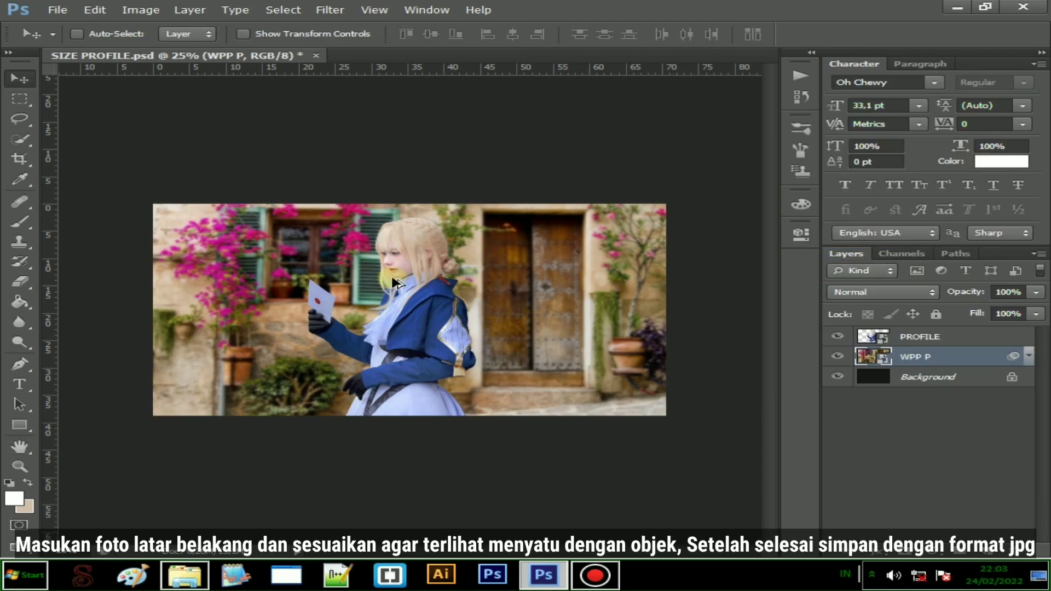
{"action": "scroll", "coordinate": [395, 279], "scroll_direction": "up", "scroll_amount": 3}
{"action": "scroll", "coordinate": [838, 357], "scroll_direction": "down", "scroll_amount": 1}
Add a Selective Color adjustment directly above WPP P and set Black to 15% for the Neutrals.
{"action": "left_click", "coordinate": [925, 339]}
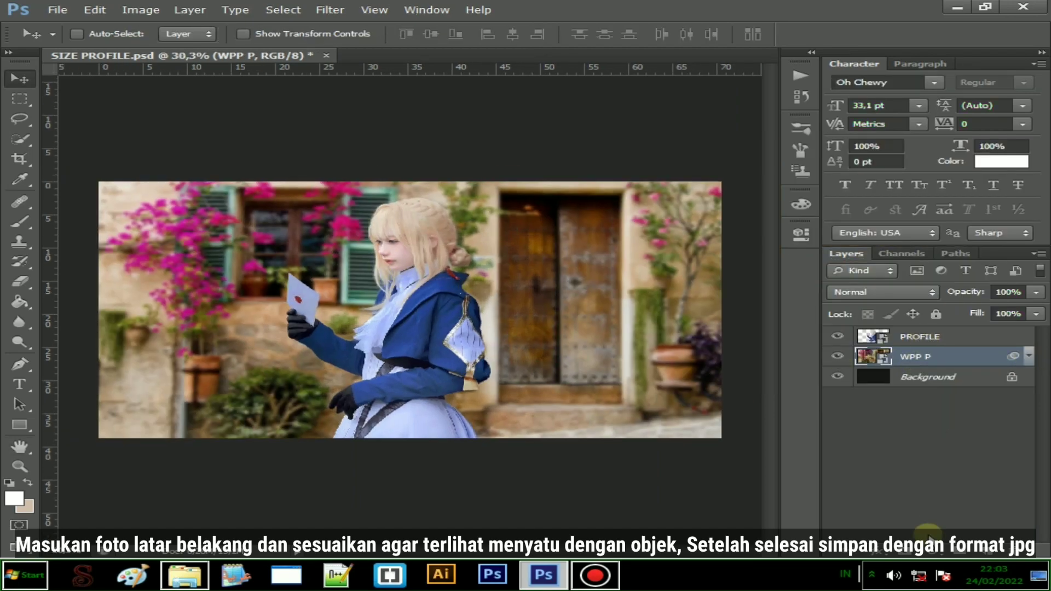
{"action": "left_click", "coordinate": [922, 359]}
{"action": "left_click", "coordinate": [938, 547]}
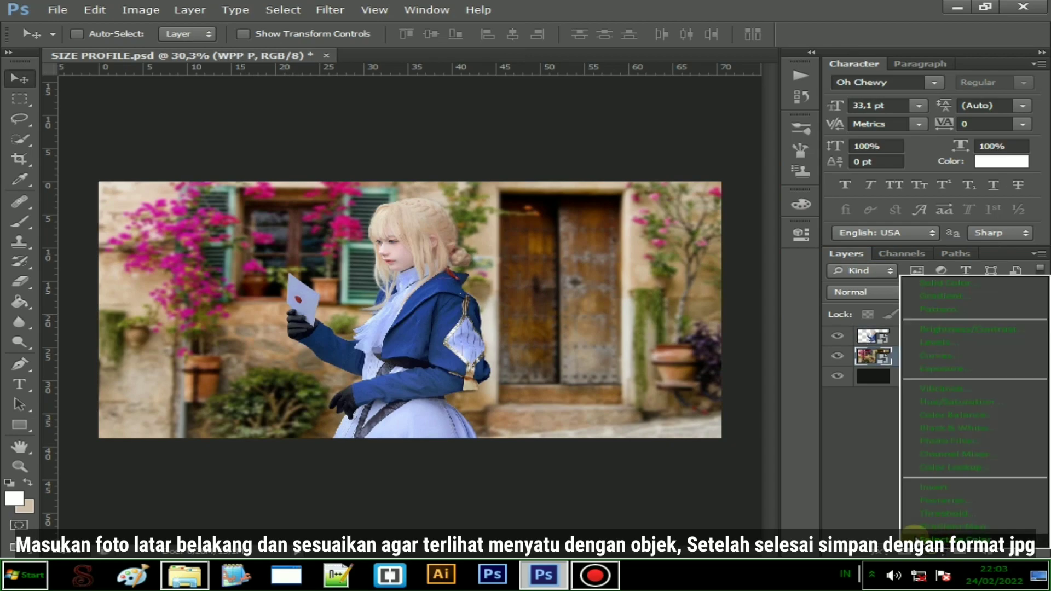
{"action": "left_click", "coordinate": [920, 534]}
{"action": "left_click", "coordinate": [632, 291]}
{"action": "left_click", "coordinate": [639, 399]}
{"action": "left_click_drag", "start_coordinate": [697, 405], "coordinate": [652, 402]}
{"action": "type", "text": "10"}
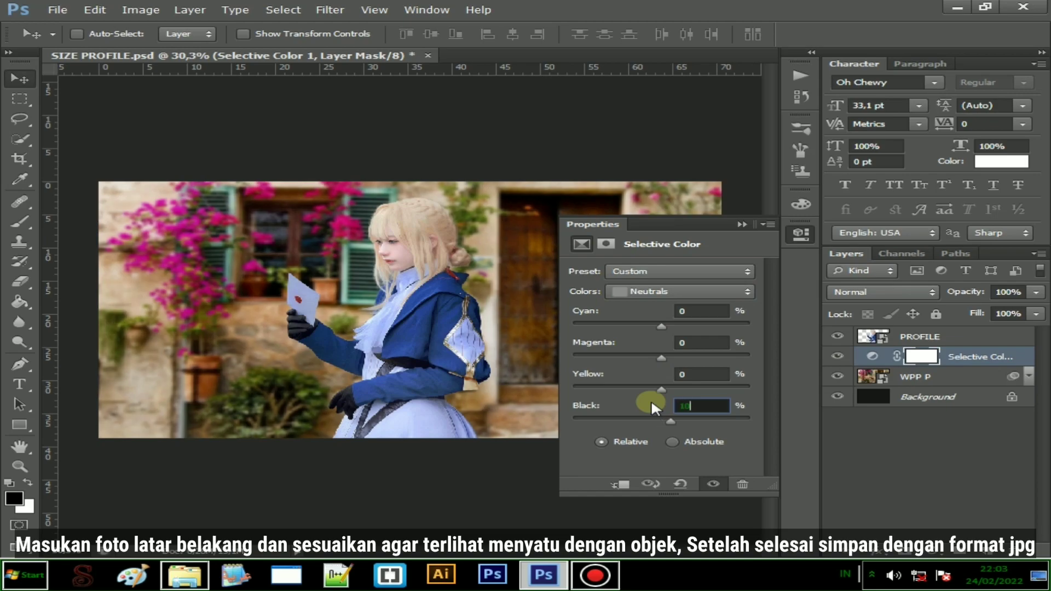
{"action": "key", "text": "Return"}
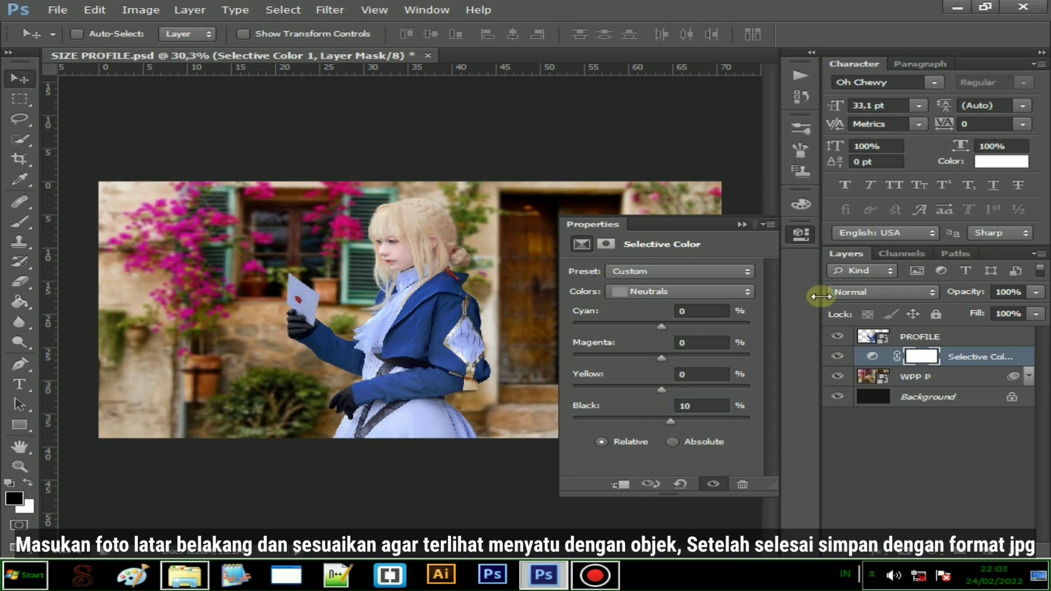
{"action": "left_click", "coordinate": [685, 406]}
{"action": "type", "text": "20"}
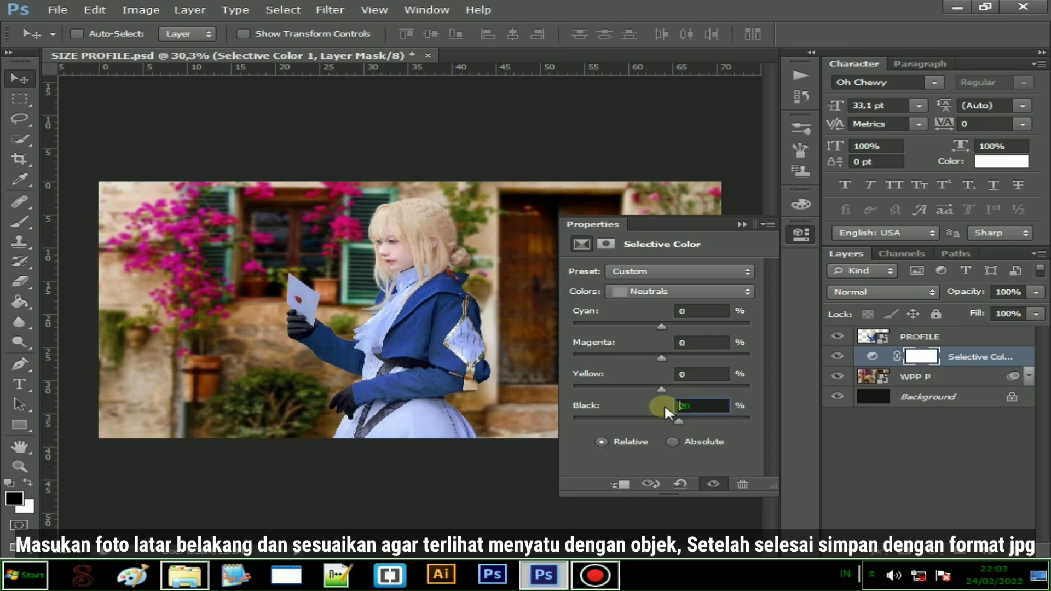
{"action": "left_click", "coordinate": [731, 351]}
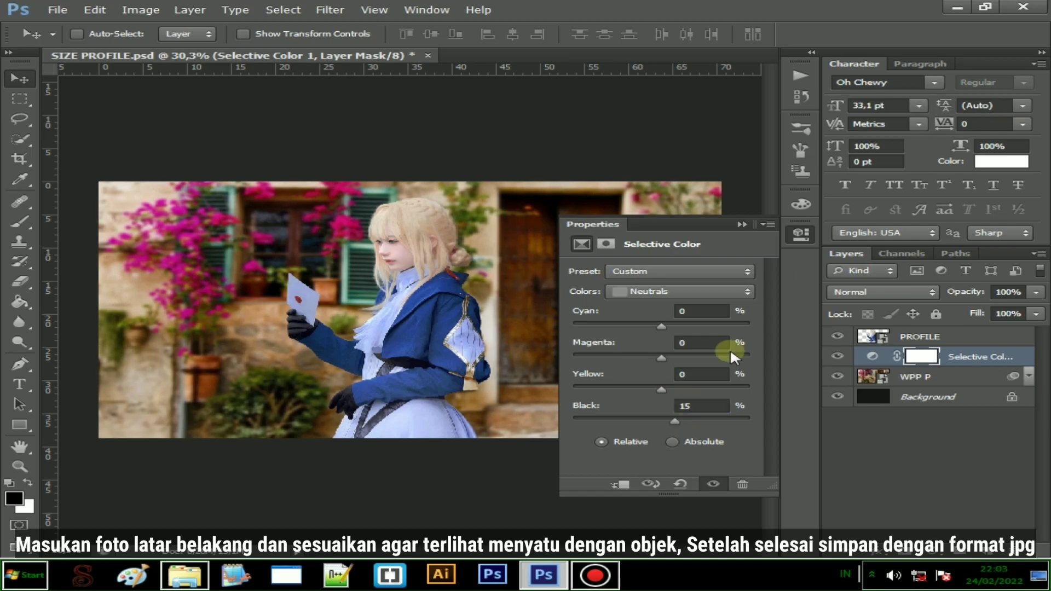
Add a Brightness/Contrast adjustment above the PROFILE layer with brightness -5 and contrast 10.
{"action": "left_click", "coordinate": [922, 333]}
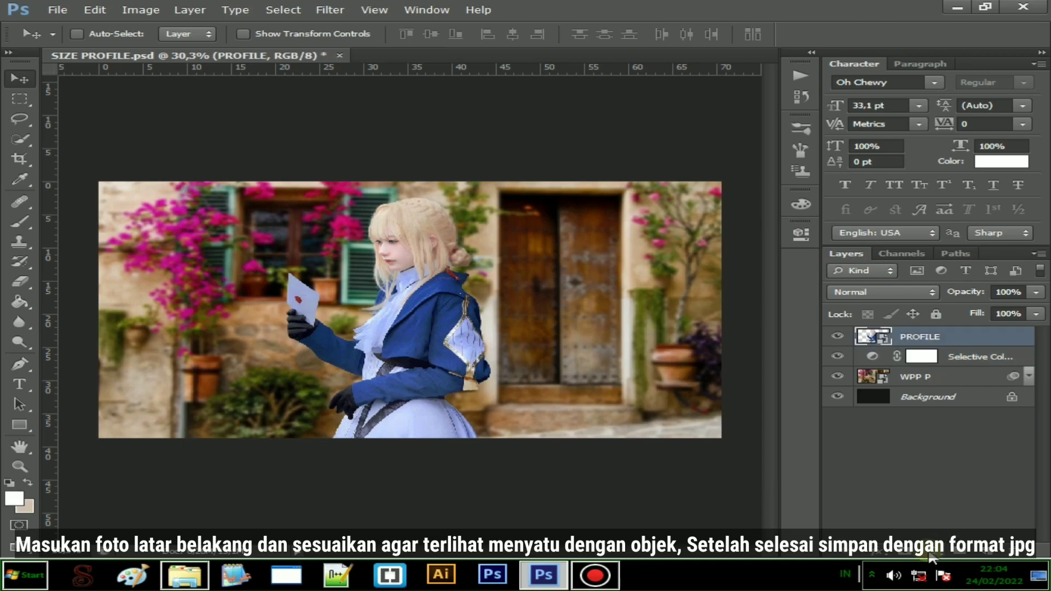
{"action": "left_click", "coordinate": [940, 524]}
{"action": "left_click", "coordinate": [956, 331]}
{"action": "left_click", "coordinate": [707, 296]}
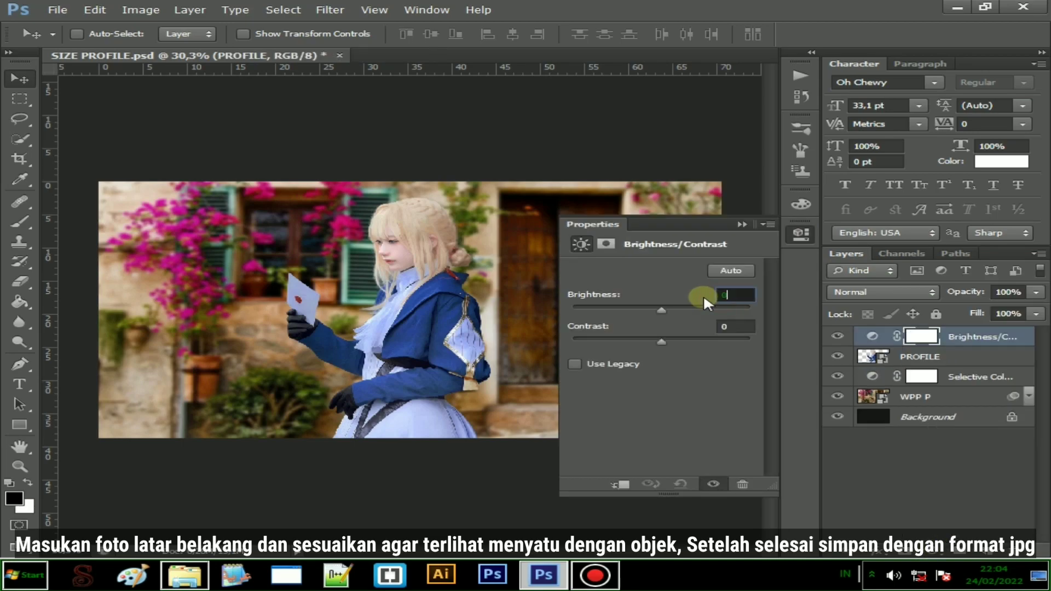
{"action": "type", "text": "-5"}
{"action": "key", "text": "Tab"}
{"action": "type", "text": "10"}
{"action": "key", "text": "Return"}
{"action": "left_click", "coordinate": [800, 235]}
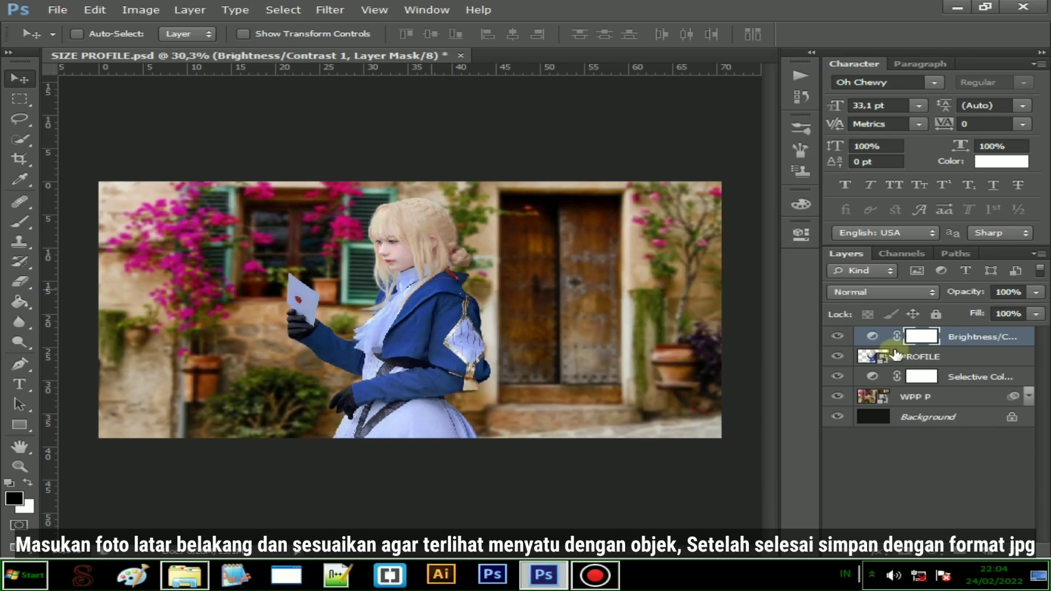
Rasterize the PROFILE layer and soften the figure's outline using the Blur tool with a size 45 brush at 30% strength.
{"action": "left_click", "coordinate": [904, 359]}
{"action": "left_click", "coordinate": [20, 323]}
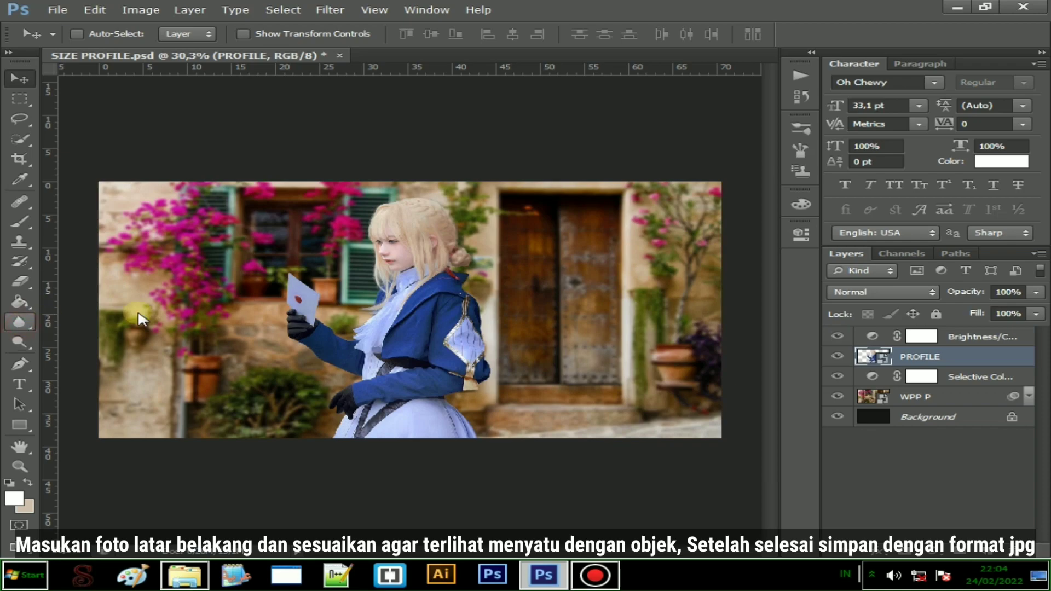
{"action": "left_click", "coordinate": [395, 318]}
{"action": "left_click", "coordinate": [482, 230]}
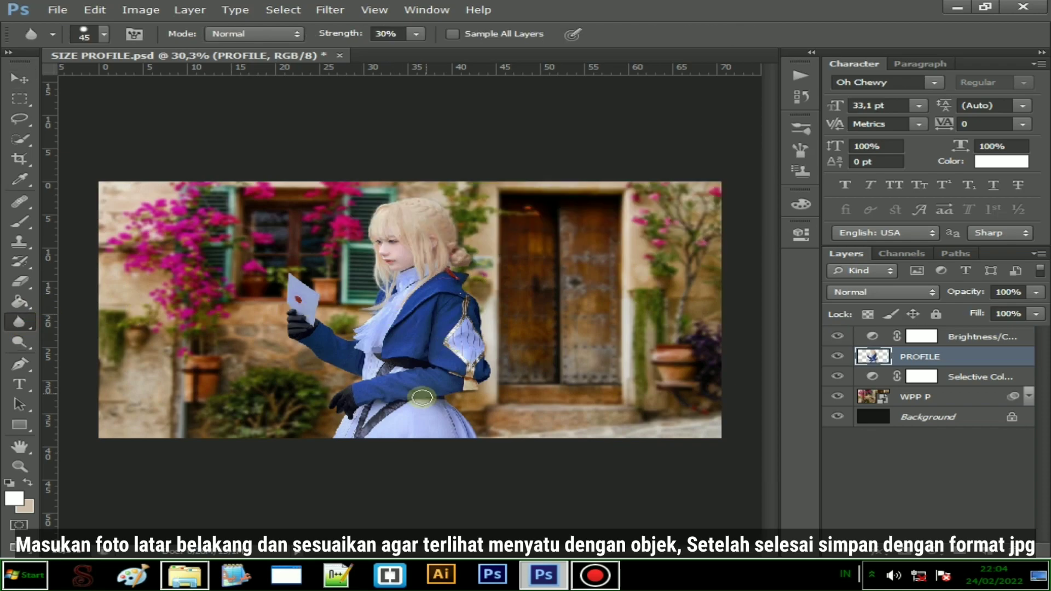
{"action": "scroll", "coordinate": [421, 398], "scroll_direction": "up", "scroll_amount": 2}
{"action": "scroll", "coordinate": [421, 398], "scroll_direction": "up", "scroll_amount": 1}
{"action": "mouse_move", "coordinate": [307, 451]}
{"action": "left_mouse_down"}
{"action": "mouse_move", "coordinate": [288, 422]}
{"action": "mouse_move", "coordinate": [332, 385]}
{"action": "mouse_move", "coordinate": [225, 320]}
{"action": "mouse_move", "coordinate": [222, 242]}
{"action": "mouse_move", "coordinate": [227, 230]}
{"action": "mouse_move", "coordinate": [276, 272]}
{"action": "mouse_move", "coordinate": [278, 298]}
{"action": "mouse_move", "coordinate": [319, 322]}
{"action": "mouse_move", "coordinate": [350, 283]}
{"action": "mouse_move", "coordinate": [352, 134]}
{"action": "mouse_move", "coordinate": [409, 115]}
{"action": "mouse_move", "coordinate": [510, 278]}
{"action": "left_mouse_up"}
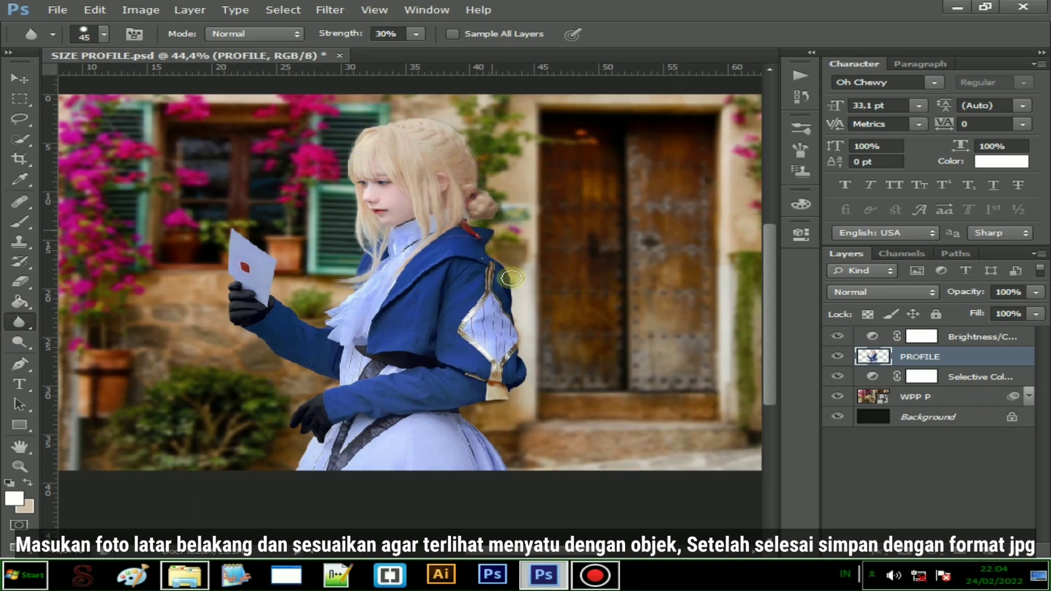
{"action": "mouse_move", "coordinate": [532, 376]}
{"action": "left_mouse_down"}
{"action": "mouse_move", "coordinate": [477, 402]}
{"action": "mouse_move", "coordinate": [513, 487]}
{"action": "left_mouse_up"}
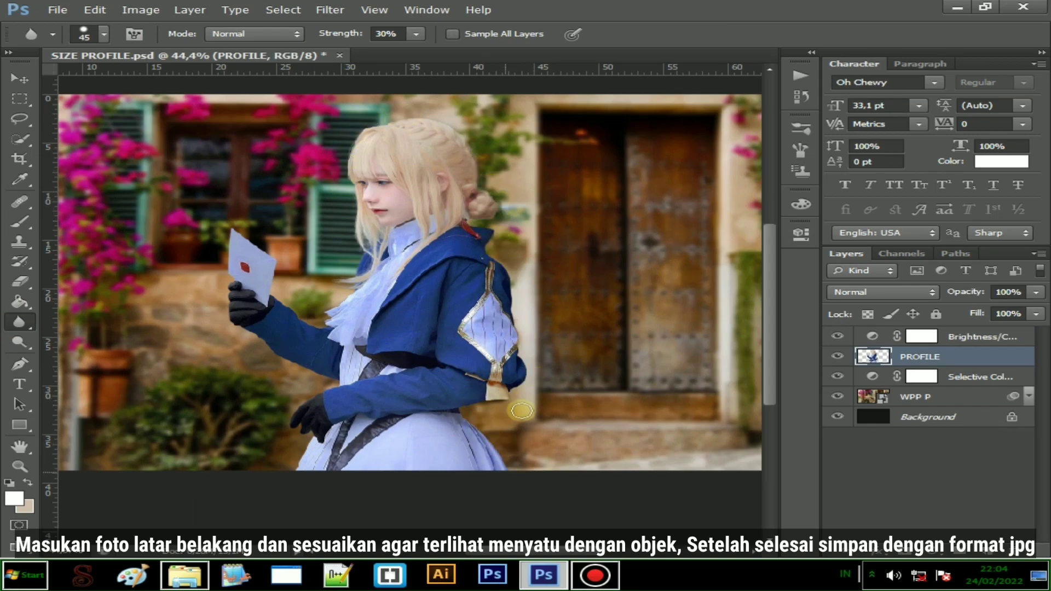
{"action": "key", "text": "v"}
{"action": "key", "text": "ctrl+minus"}
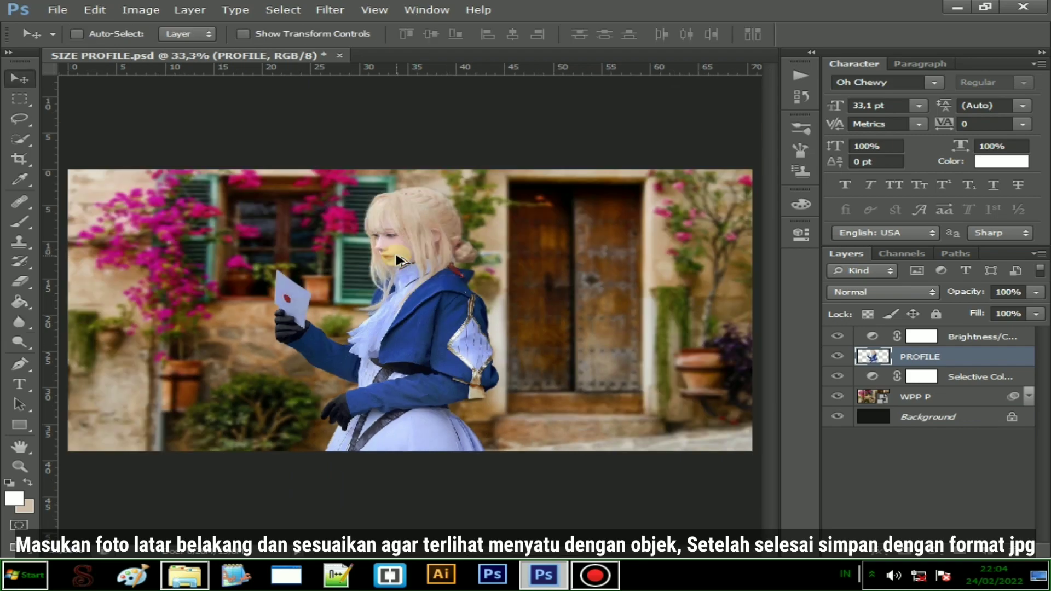
{"action": "key", "text": "ctrl+minus"}
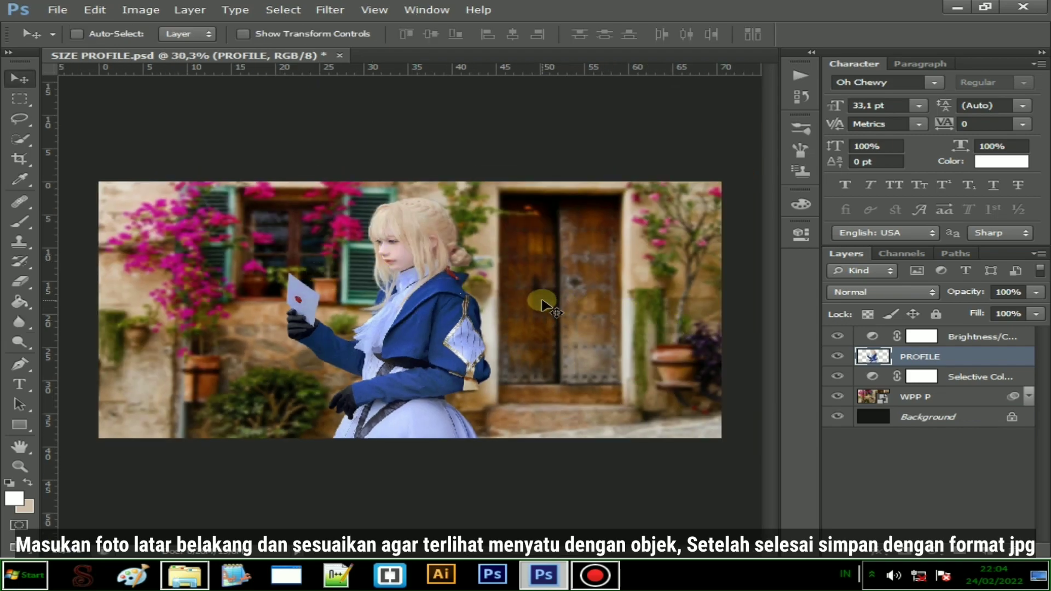
Add a Color Balance adjustment on top with midtones Cyan-Red 5, Magenta-Green -5 and Yellow-Blue 5, and toggle its visibility to compare.
{"action": "left_click", "coordinate": [949, 336]}
{"action": "left_click", "coordinate": [931, 551]}
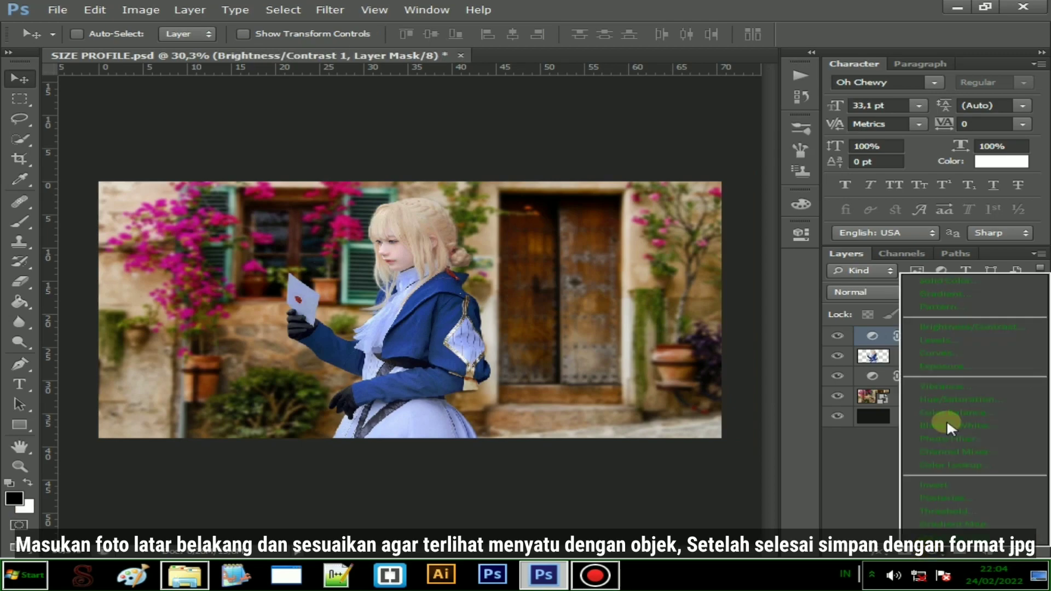
{"action": "left_click", "coordinate": [947, 412]}
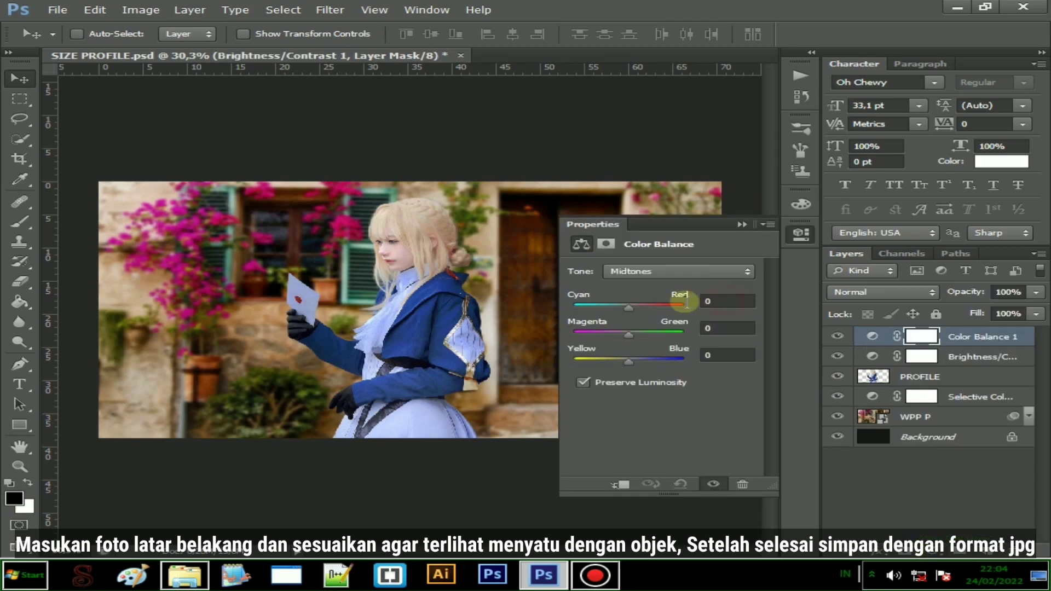
{"action": "type", "text": "5"}
{"action": "key", "text": "Tab"}
{"action": "type", "text": "-5"}
{"action": "key", "text": "Tab"}
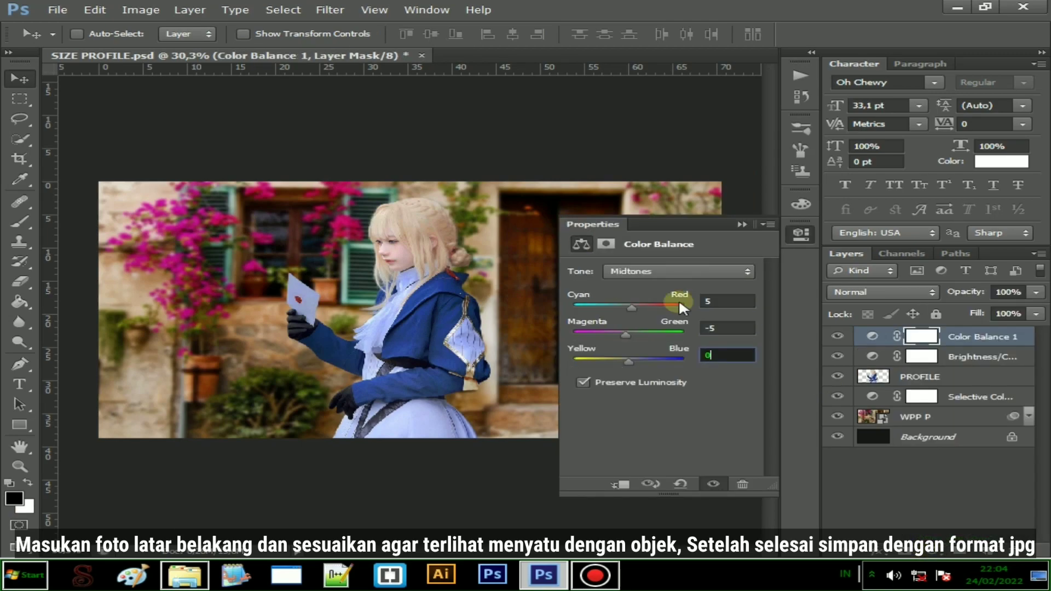
{"action": "type", "text": "5"}
{"action": "key", "text": "Return"}
{"action": "left_click", "coordinate": [828, 314]}
{"action": "left_click", "coordinate": [837, 336]}
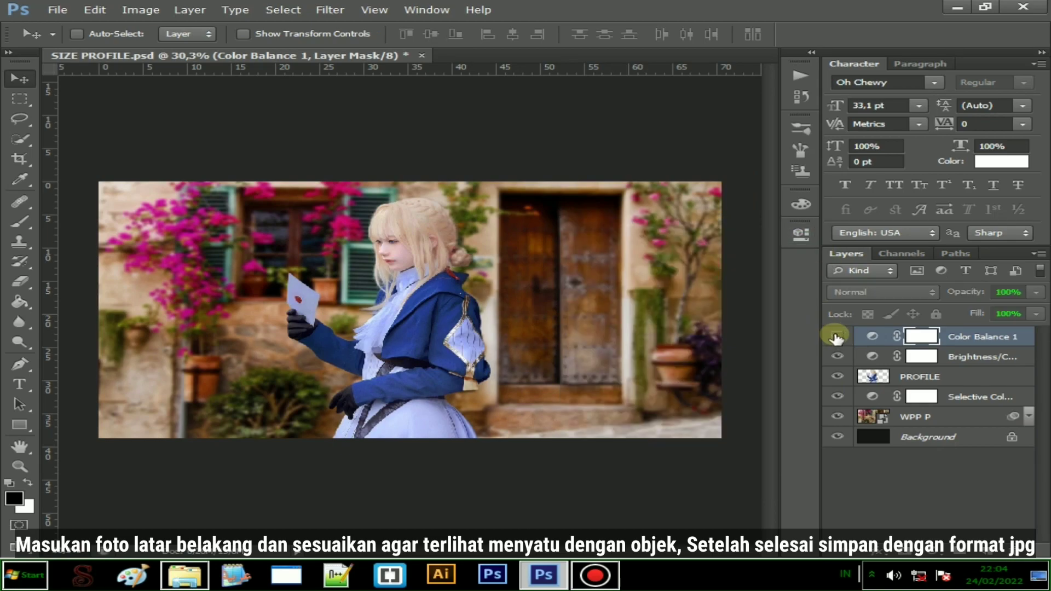
Save a copy of the composition as a JPEG named PROFILE in the current project folder.
{"action": "left_click", "coordinate": [837, 336]}
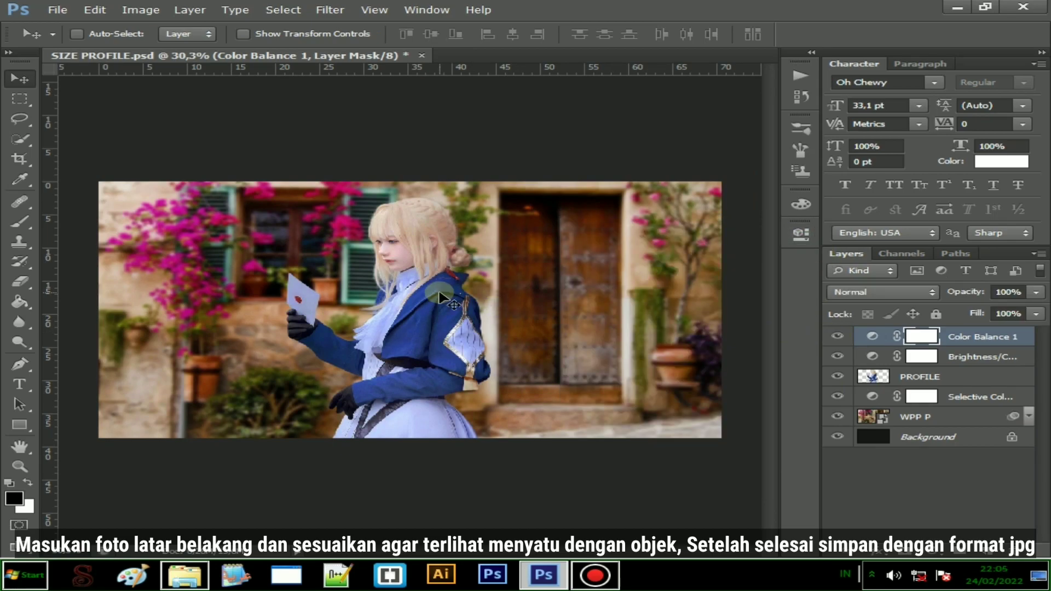
{"action": "left_click", "coordinate": [15, 14]}
{"action": "left_click", "coordinate": [58, 11]}
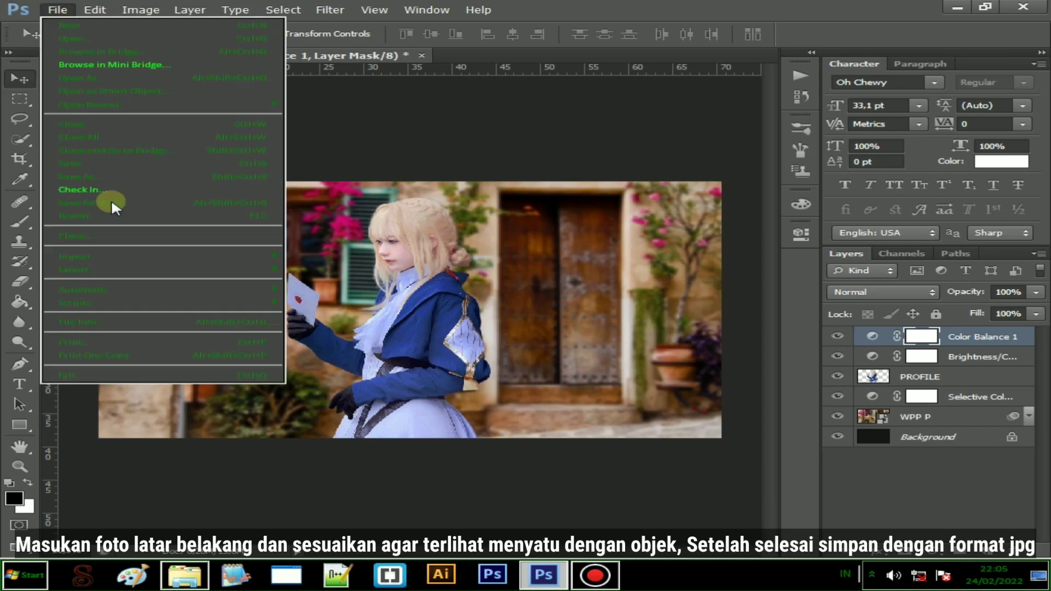
{"action": "left_click", "coordinate": [475, 304]}
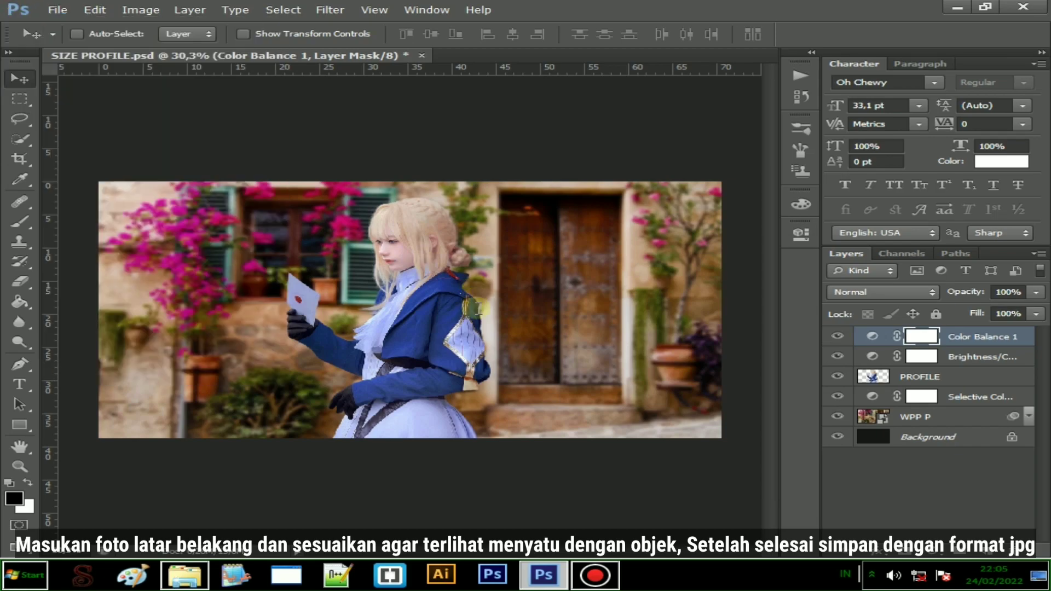
{"action": "key", "text": "ctrl+shift+s"}
{"action": "left_click", "coordinate": [474, 332]}
{"action": "left_click", "coordinate": [462, 425]}
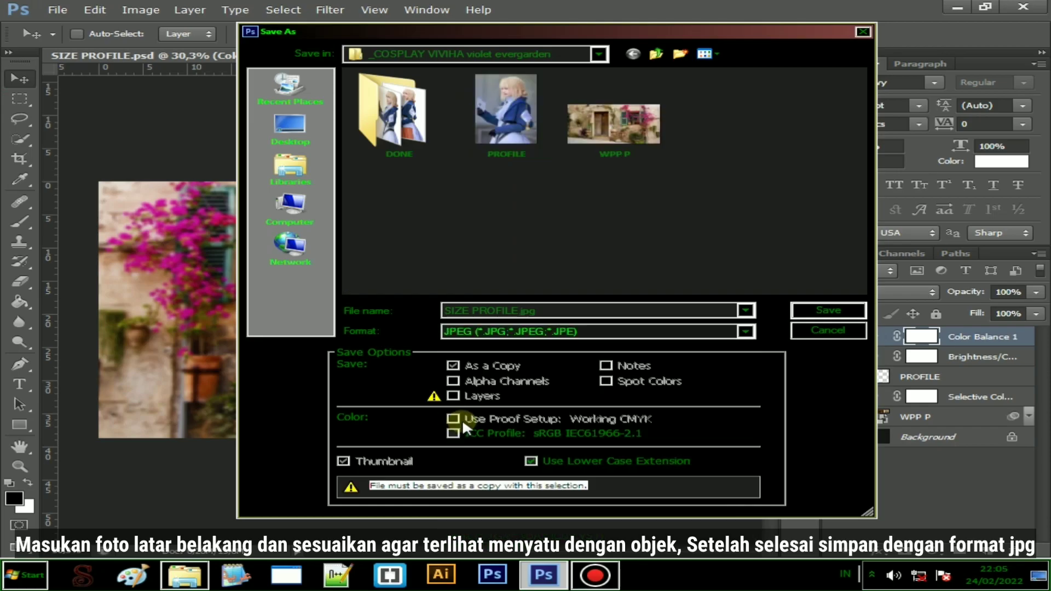
{"action": "left_click", "coordinate": [506, 117]}
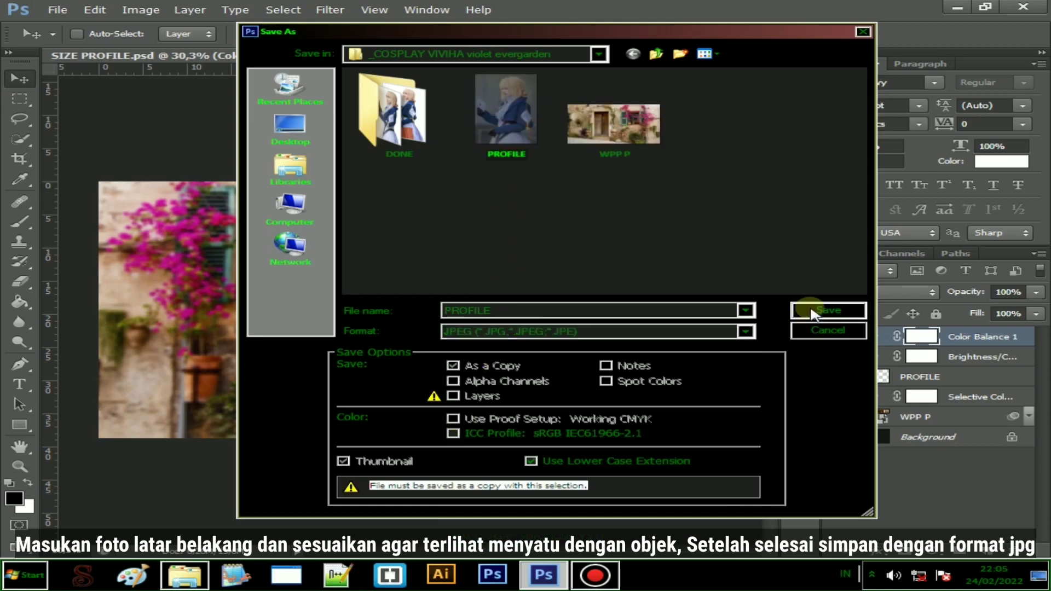
{"action": "left_click", "coordinate": [811, 310]}
{"action": "left_click", "coordinate": [491, 234]}
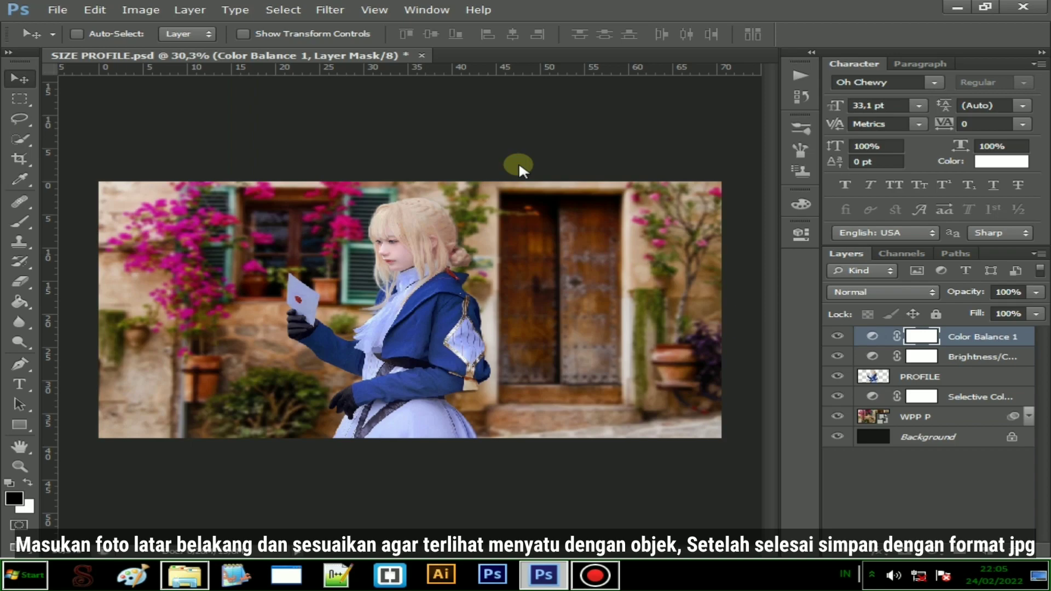
Close SIZE PROFILE.psd and open Atlas_CommonBG.psd from the project folder.
{"action": "left_click", "coordinate": [445, 165]}
{"action": "left_click", "coordinate": [422, 55]}
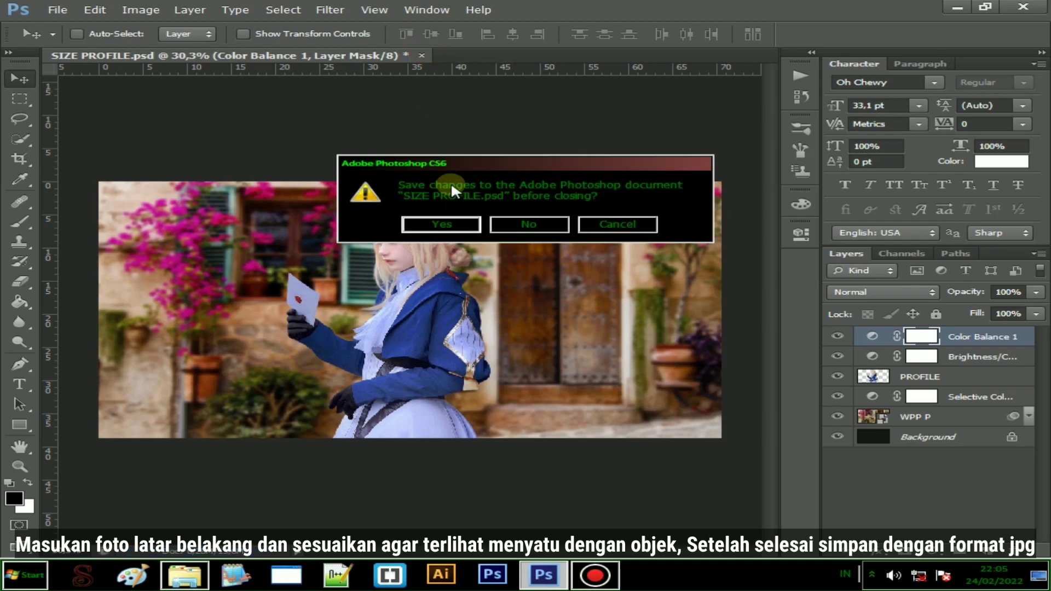
{"action": "key", "text": "Escape"}
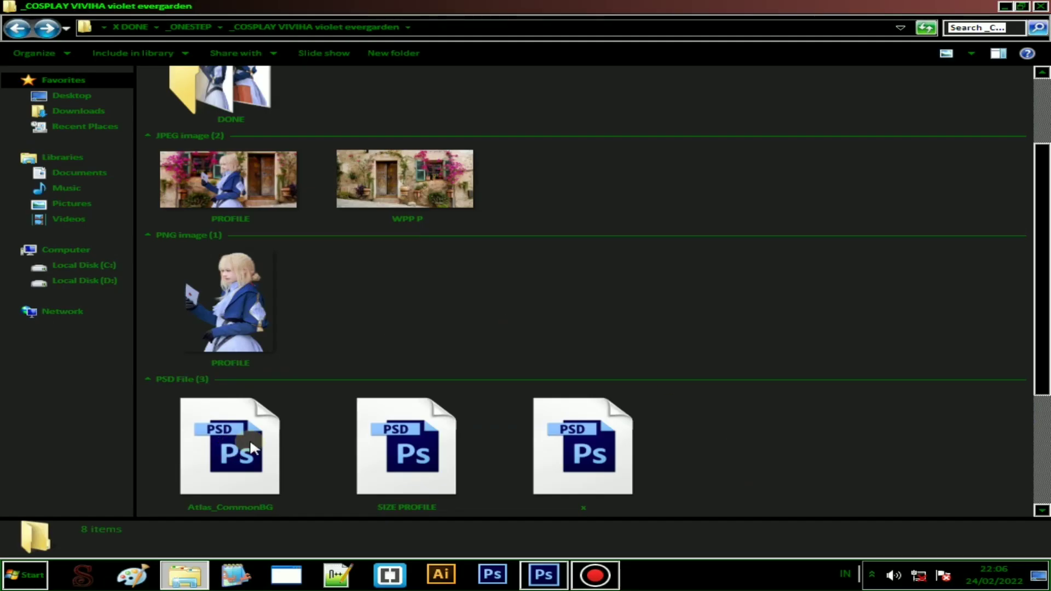
{"action": "left_click", "coordinate": [243, 459]}
{"action": "double_click", "coordinate": [243, 459]}
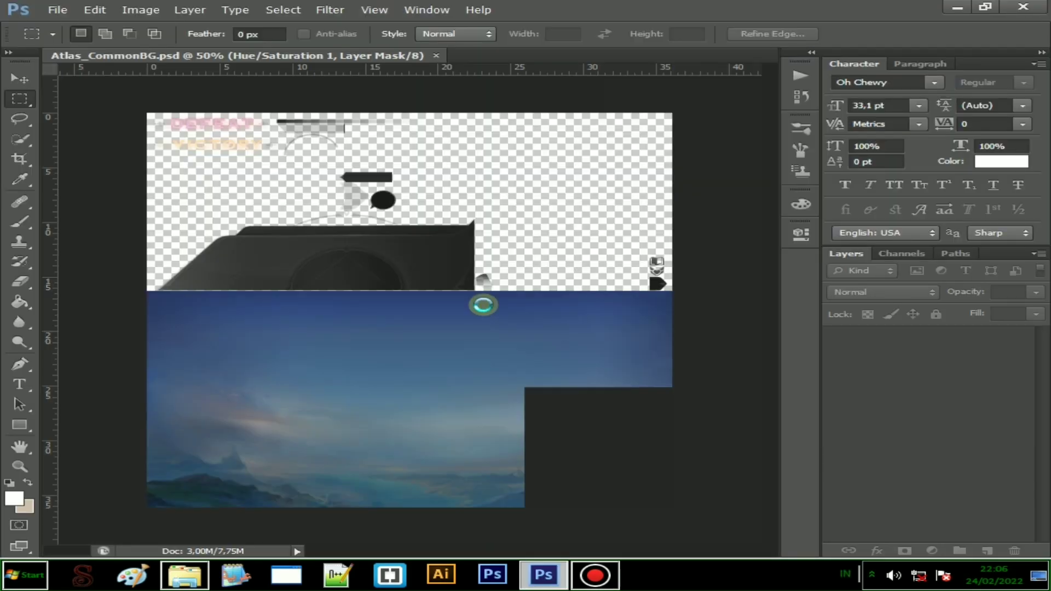
{"action": "left_click", "coordinate": [898, 341]}
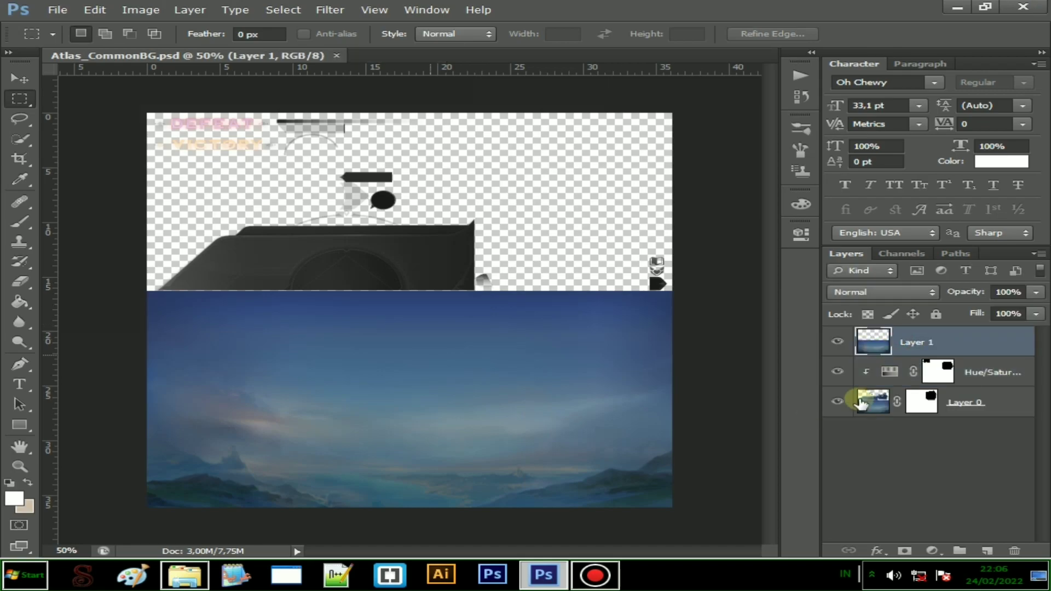
Place the PROFILE JPEG in Atlas_CommonBG.psd, centre it vertically over Layer 1's artwork and clear the selection.
{"action": "key", "text": "v"}
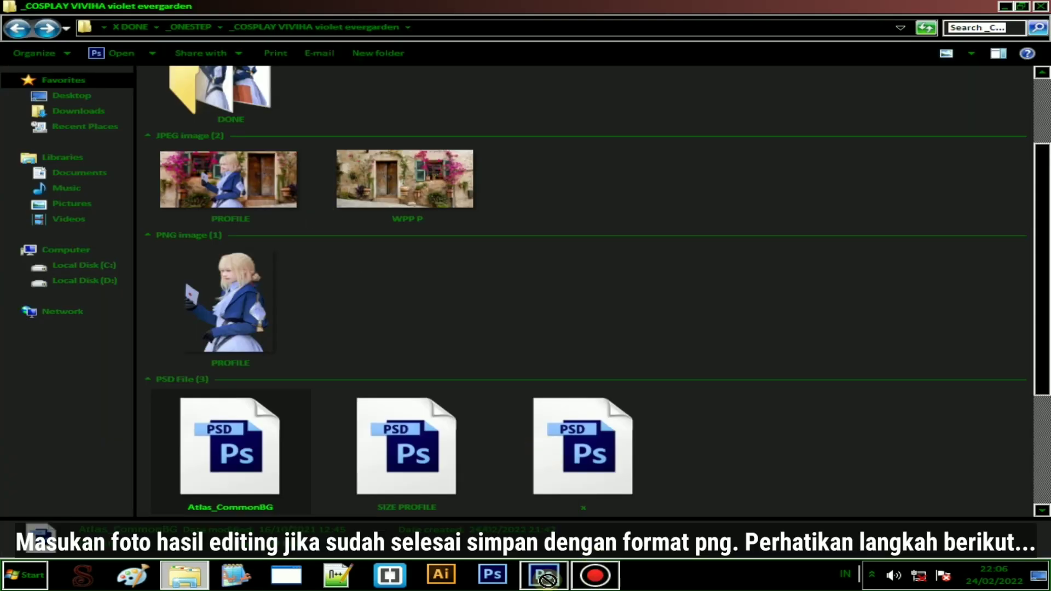
{"action": "left_click", "coordinate": [228, 181]}
{"action": "left_click_drag", "start_coordinate": [547, 579], "coordinate": [502, 423]}
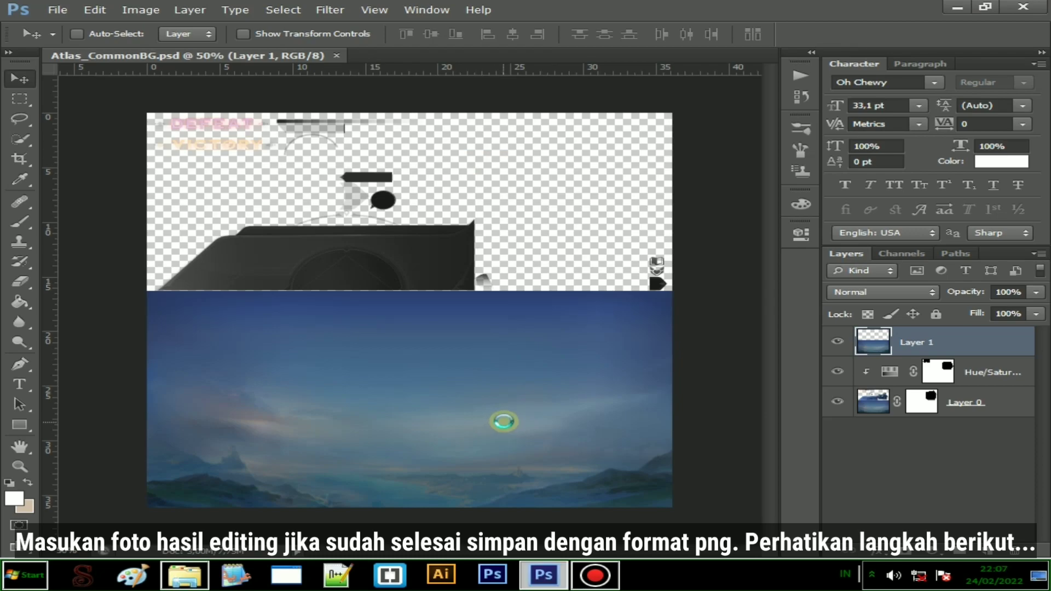
{"action": "key", "text": "Return"}
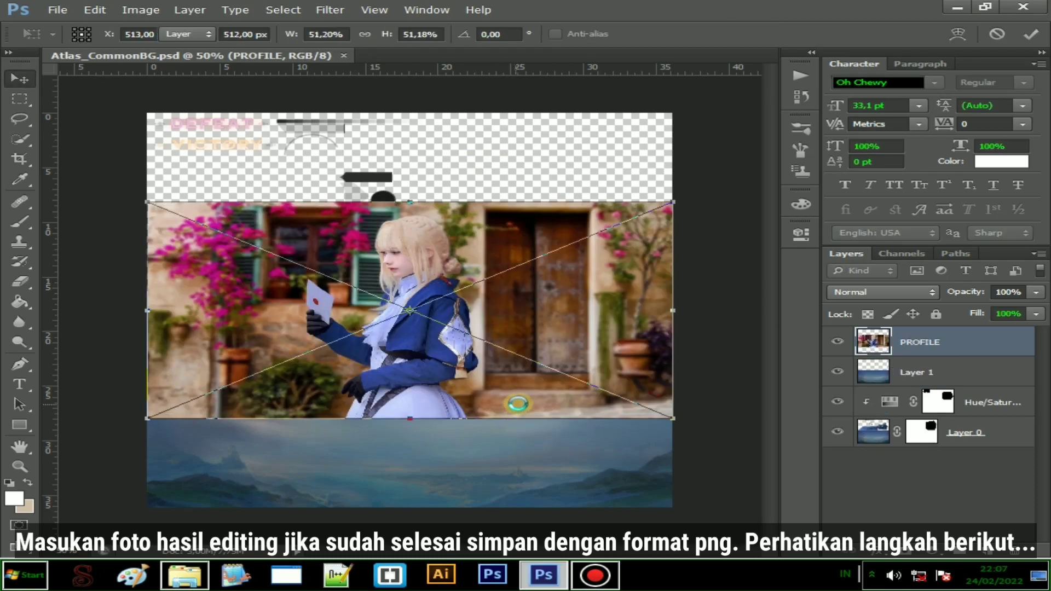
{"action": "left_click", "coordinate": [872, 374], "text": "ctrl"}
{"action": "left_click", "coordinate": [432, 34]}
{"action": "key", "text": "ctrl+d"}
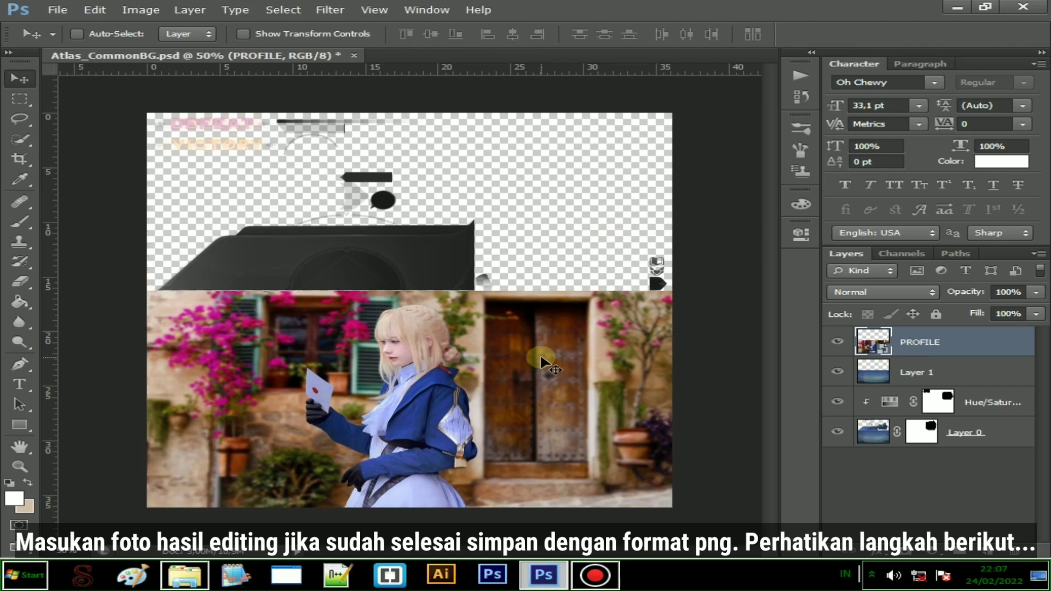
Save a copy of the atlas as Atlas_CommonBG.png with Smallest / Slow compression and no interlacing.
{"action": "left_click", "coordinate": [65, 8]}
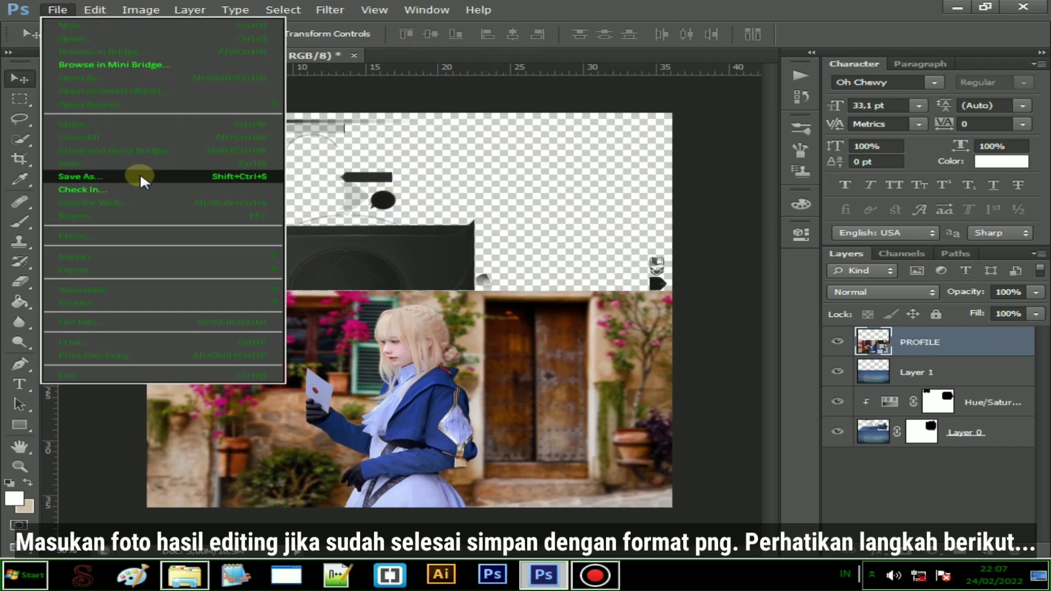
{"action": "left_click", "coordinate": [118, 175]}
{"action": "left_click", "coordinate": [463, 331]}
{"action": "left_click", "coordinate": [460, 504]}
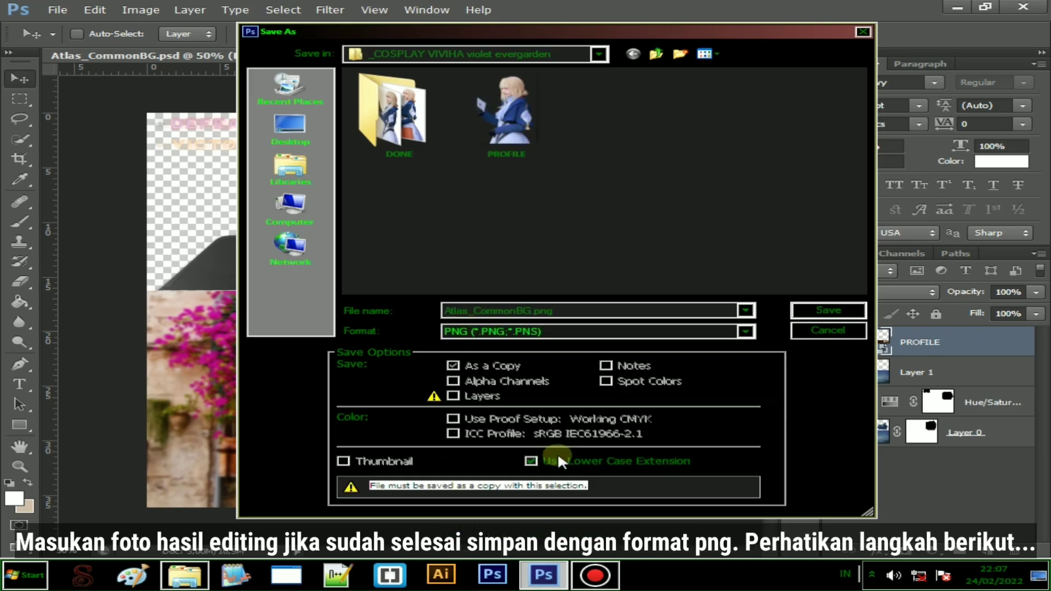
{"action": "left_click", "coordinate": [824, 310]}
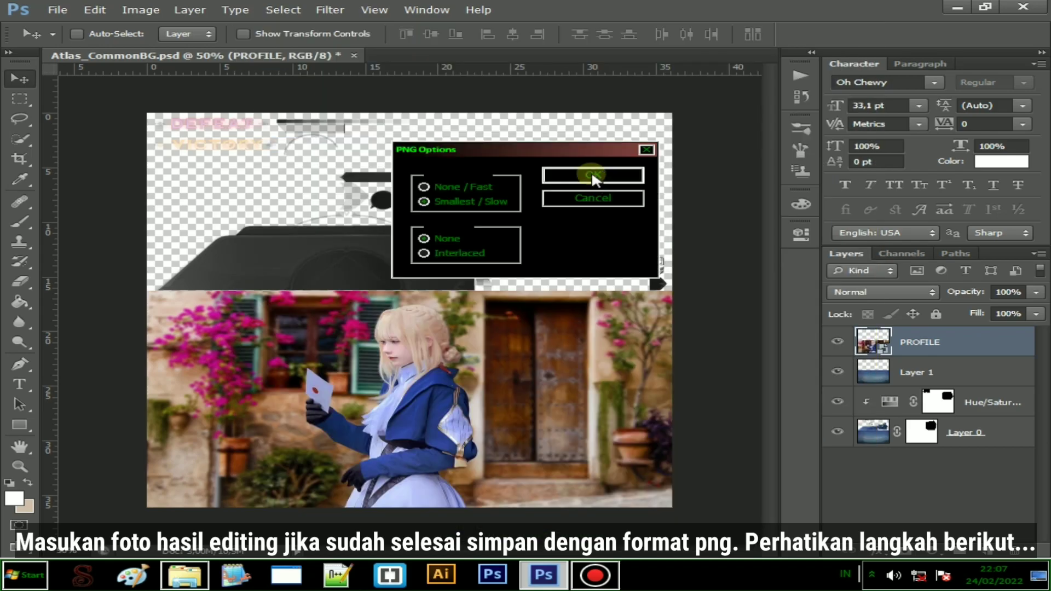
{"action": "left_click", "coordinate": [591, 172]}
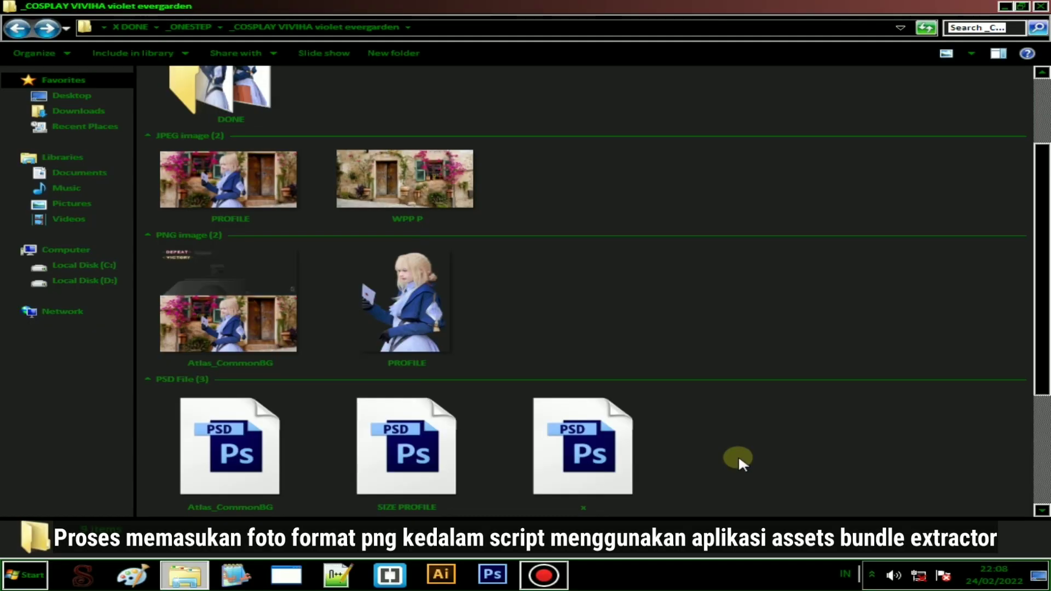
Switch to Unity Assets Bundle Extractor and open Atlas_CommonBG.unity3d from the violet evergarden project folder, saving its unpacked copy in the same folder.
{"action": "left_click", "coordinate": [289, 576]}
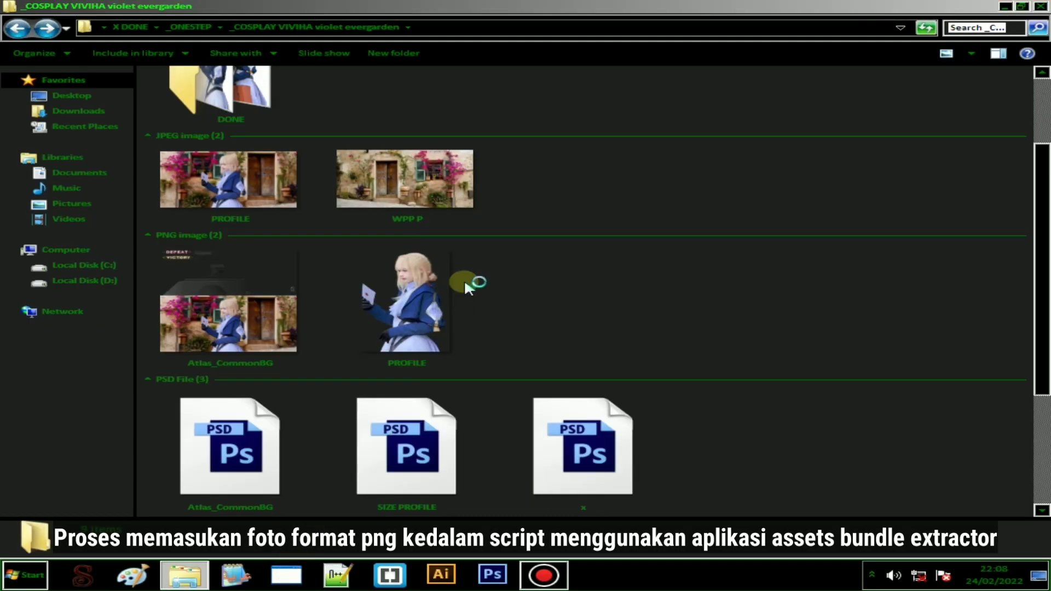
{"action": "left_click", "coordinate": [399, 123]}
{"action": "left_click", "coordinate": [409, 133]}
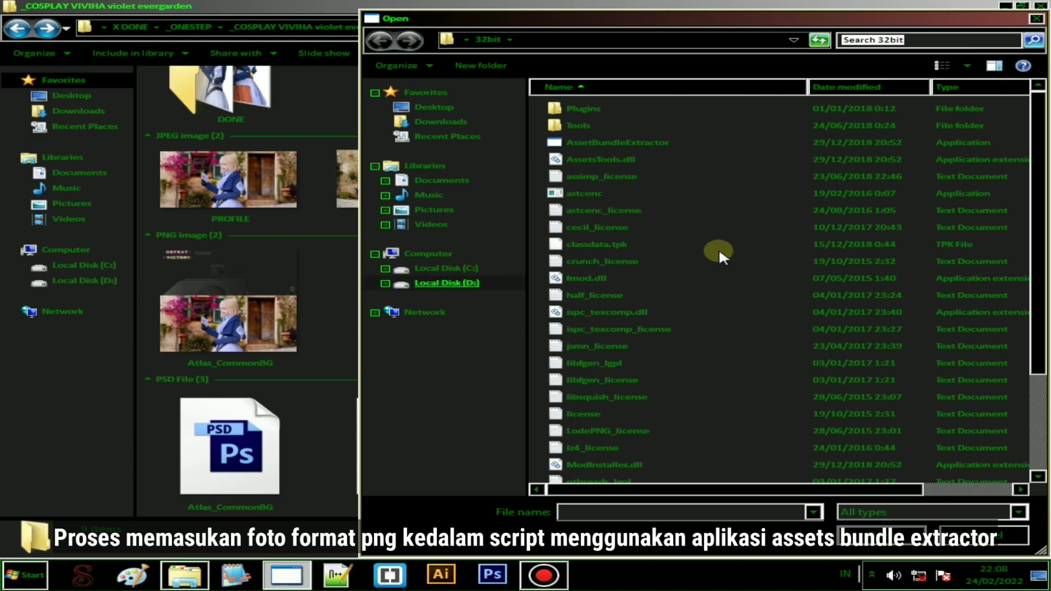
{"action": "left_click", "coordinate": [435, 107]}
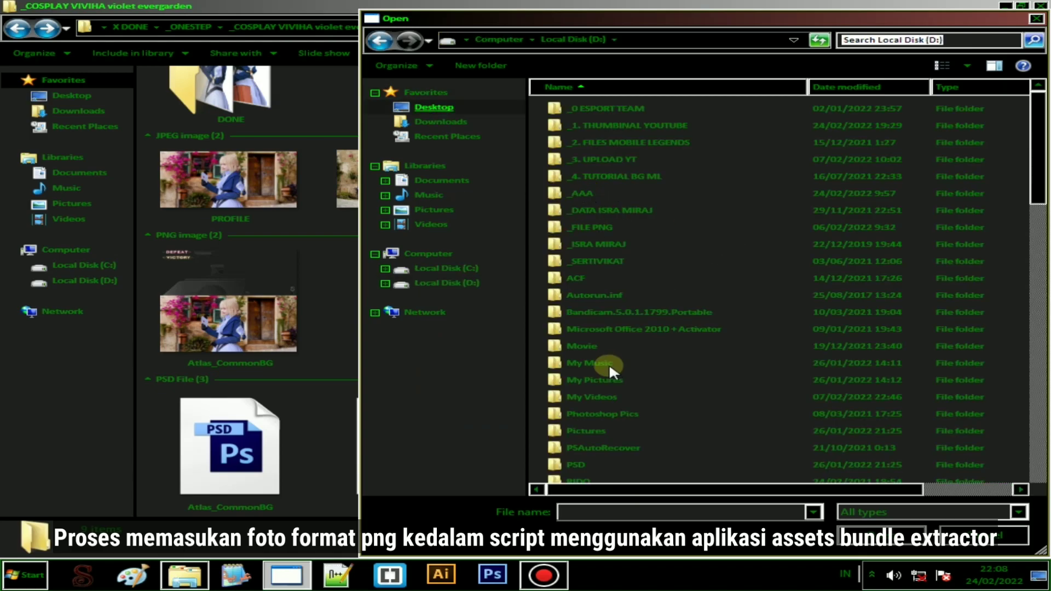
{"action": "scroll", "coordinate": [619, 360], "scroll_direction": "down", "scroll_amount": 10}
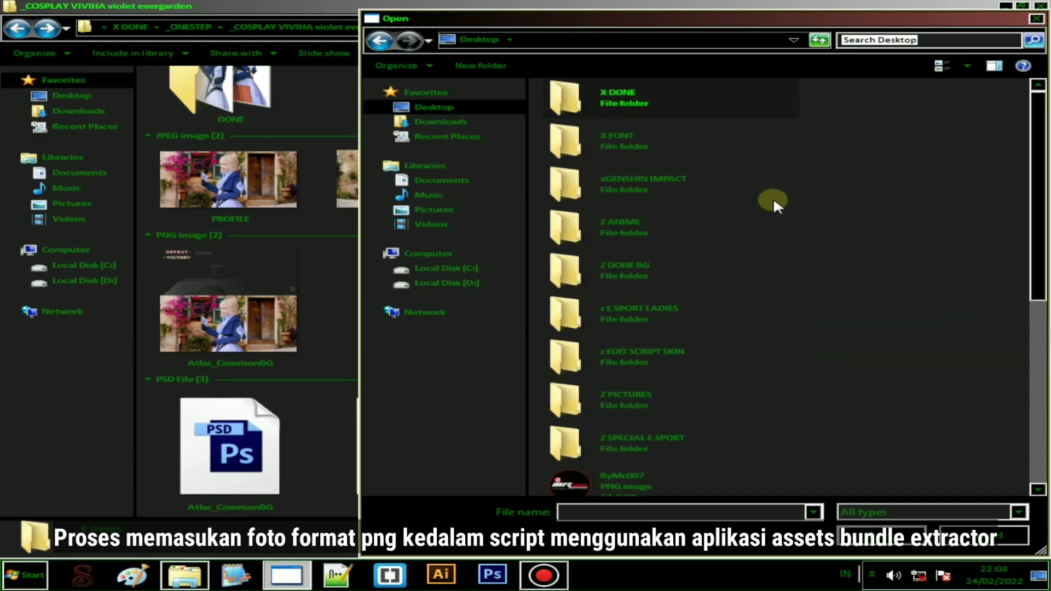
{"action": "key", "text": "Return"}
{"action": "double_click", "coordinate": [623, 305]}
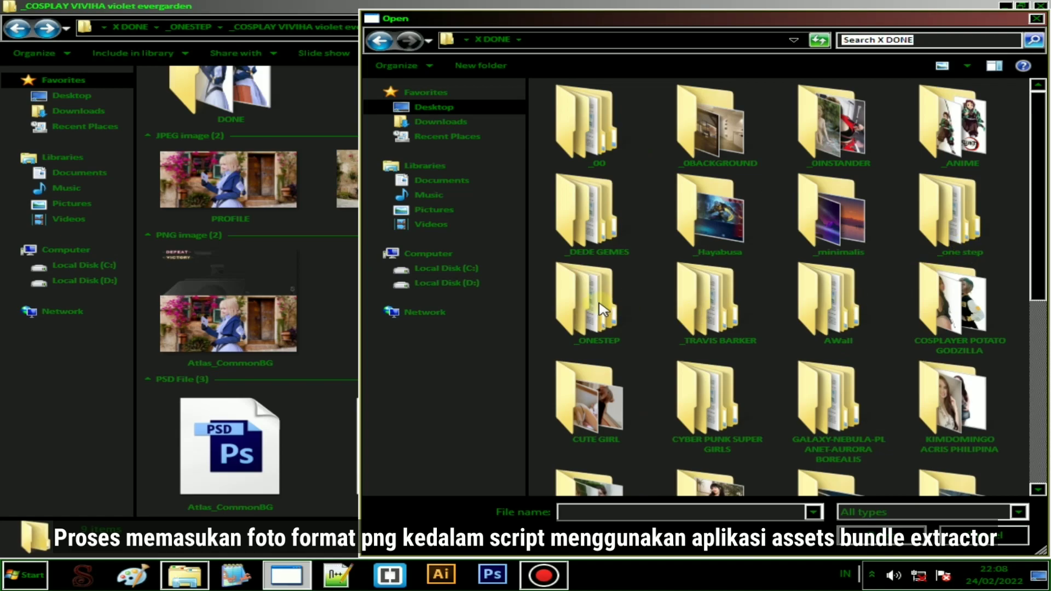
{"action": "double_click", "coordinate": [631, 124]}
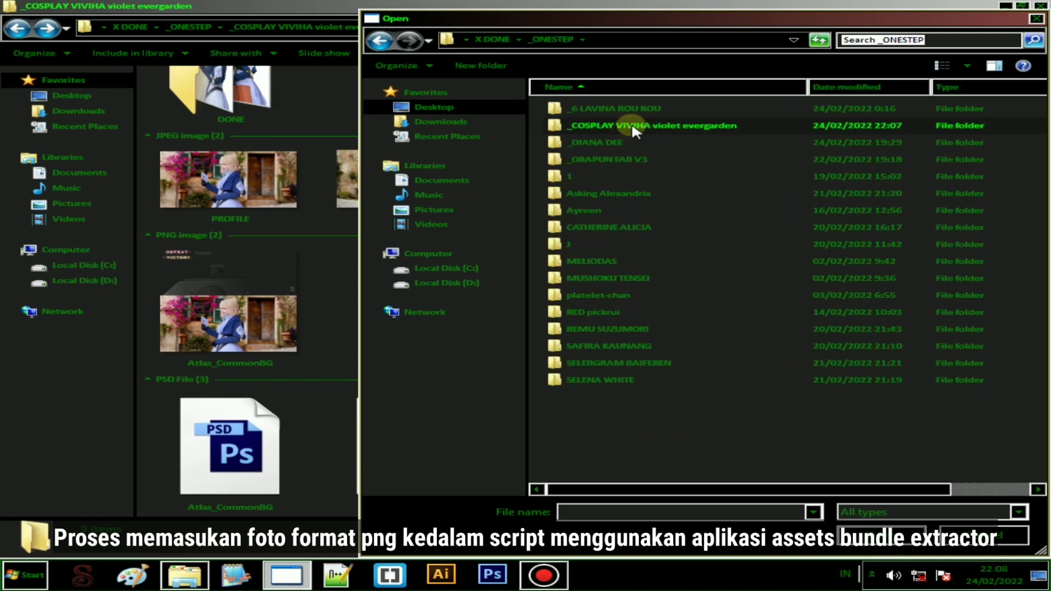
{"action": "left_click", "coordinate": [969, 129]}
{"action": "left_click", "coordinate": [881, 535]}
{"action": "left_click", "coordinate": [515, 330]}
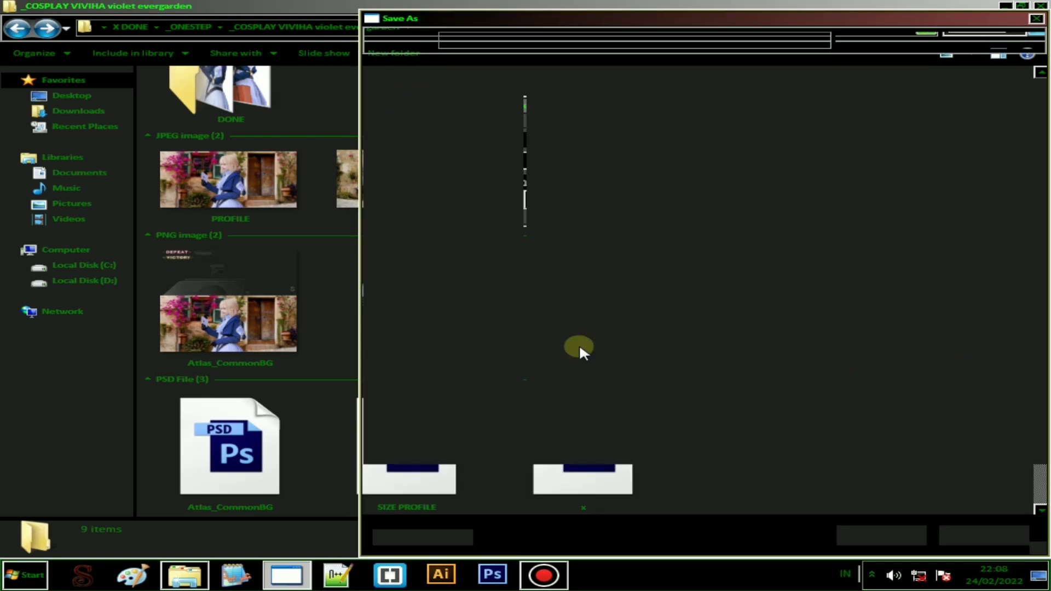
{"action": "left_click", "coordinate": [872, 534]}
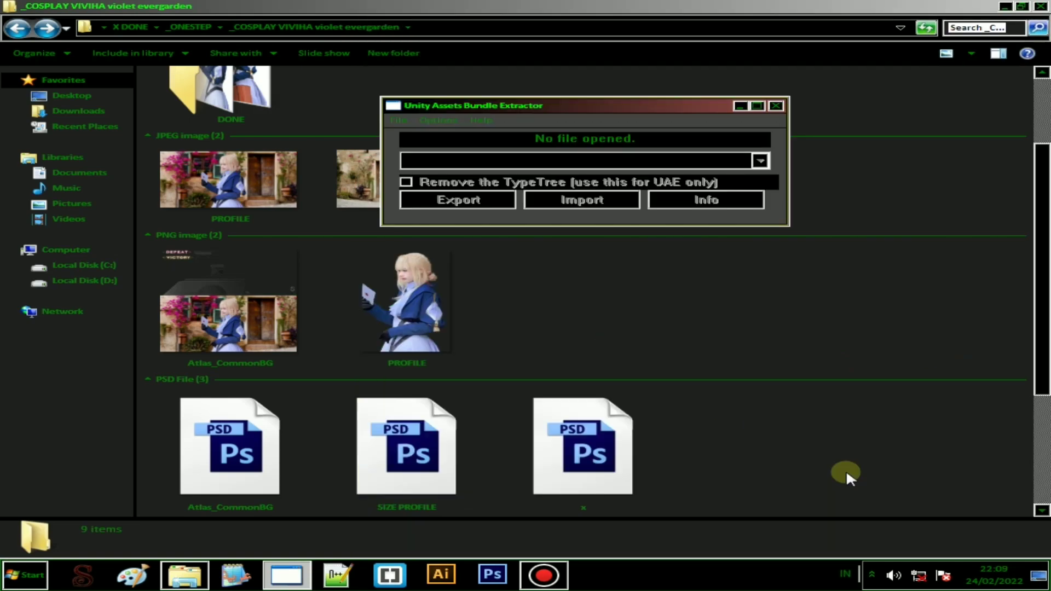
Replace the Atlas_CommonBG Texture2D asset's image with Atlas_CommonBG.png and save the changes to the asset list.
{"action": "left_click", "coordinate": [710, 200]}
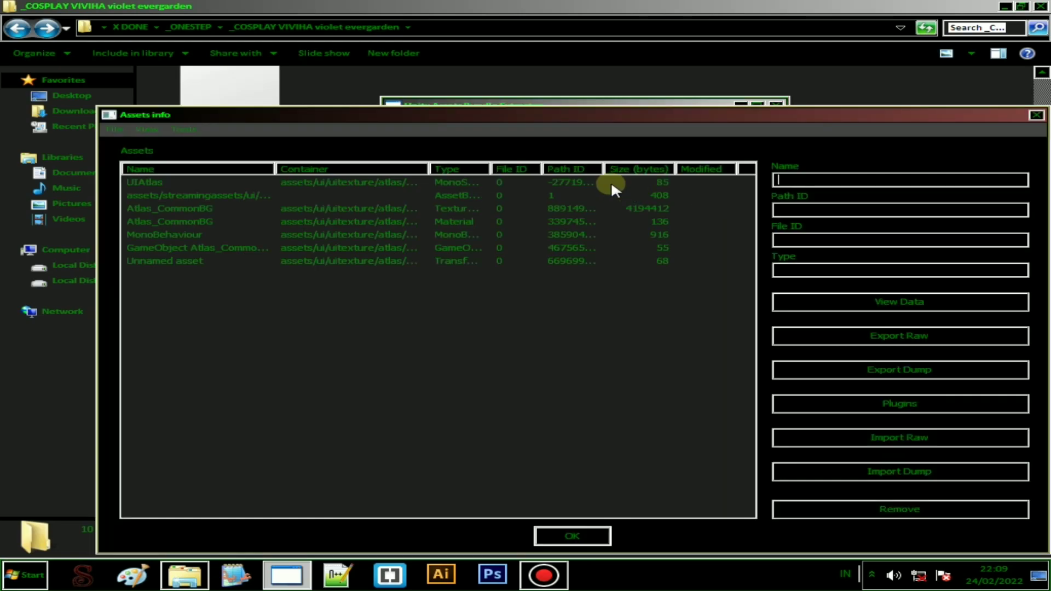
{"action": "left_click", "coordinate": [189, 195]}
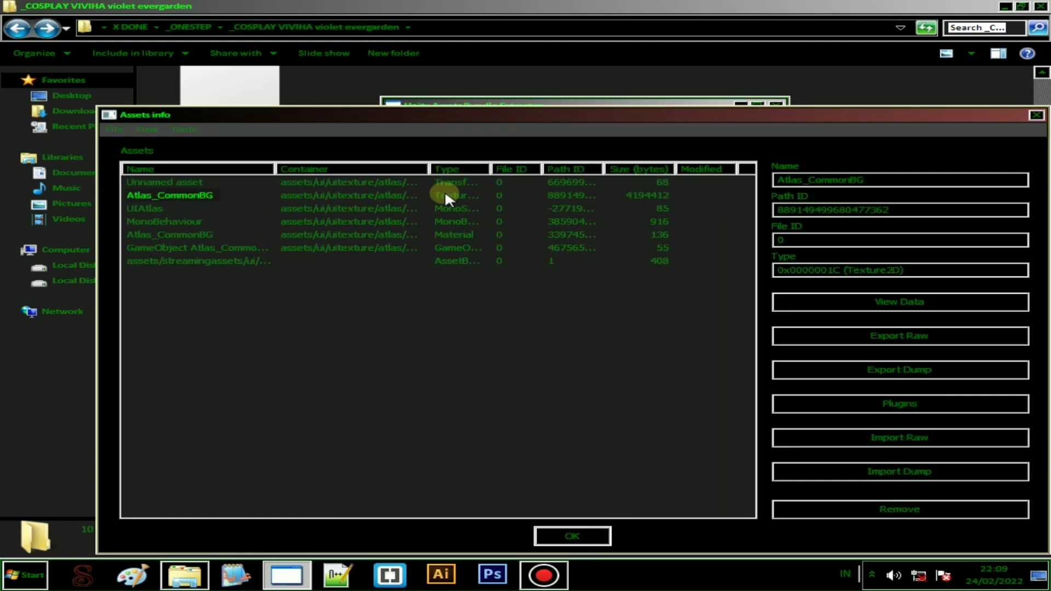
{"action": "left_click_drag", "start_coordinate": [490, 168], "coordinate": [558, 169]}
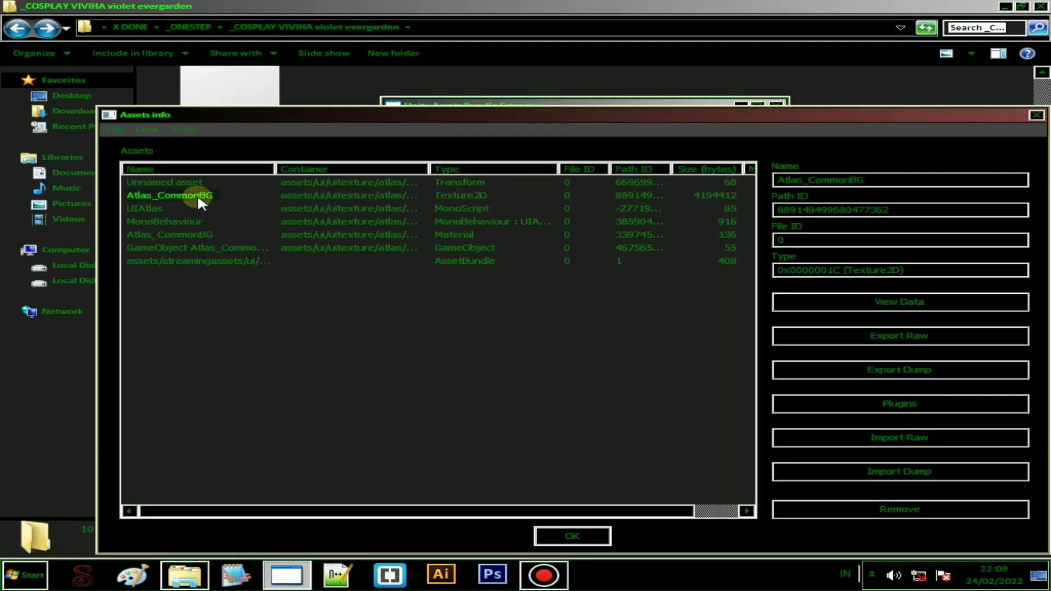
{"action": "left_click", "coordinate": [898, 404]}
{"action": "double_click", "coordinate": [126, 188]}
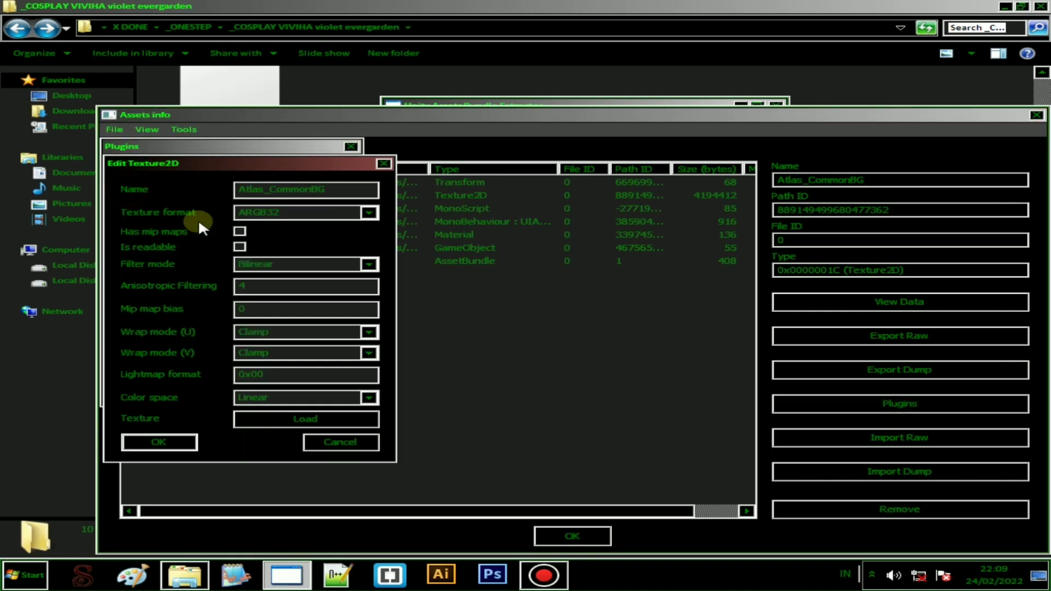
{"action": "left_click", "coordinate": [302, 418]}
{"action": "left_click", "coordinate": [484, 137]}
{"action": "left_click", "coordinate": [616, 533]}
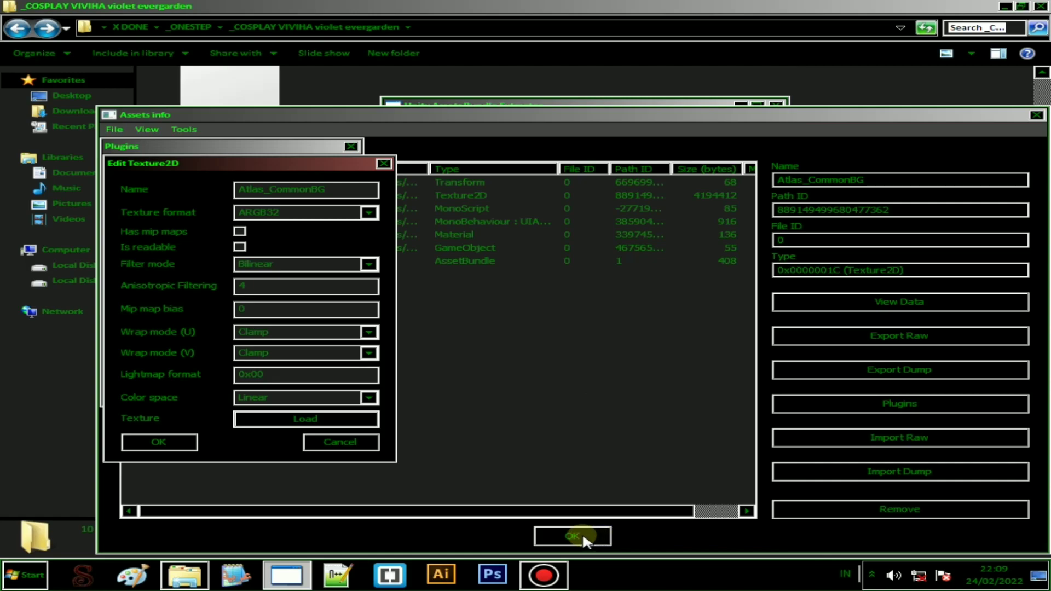
{"action": "left_click", "coordinate": [196, 441]}
{"action": "left_click", "coordinate": [566, 533]}
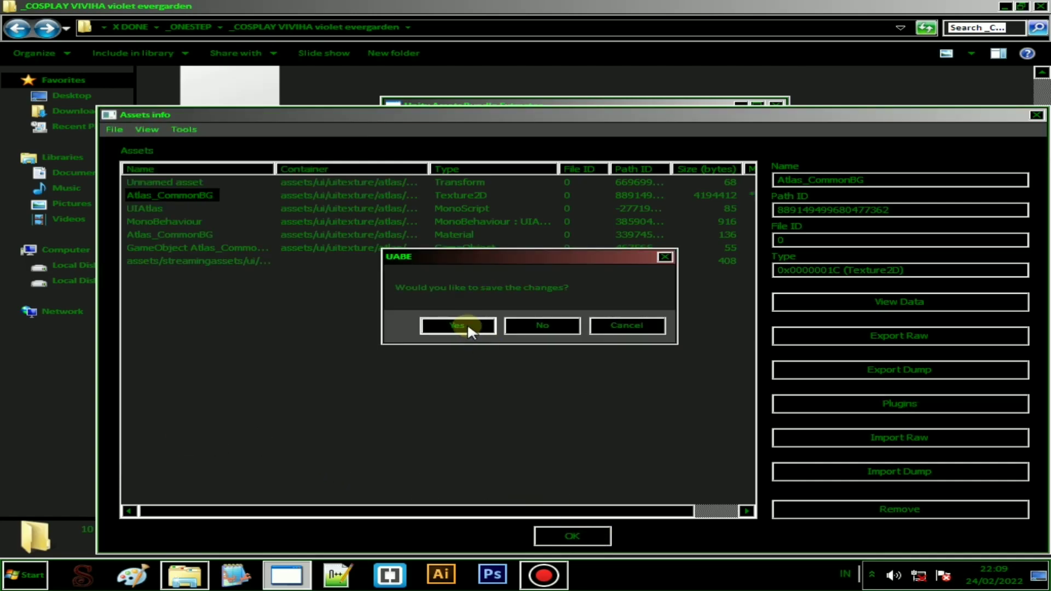
{"action": "left_click", "coordinate": [467, 323]}
Save the modified bundle as Atlas_CommonBG.unity3d inside a new subfolder of the project folder.
{"action": "left_click", "coordinate": [398, 120]}
{"action": "left_click", "coordinate": [413, 176]}
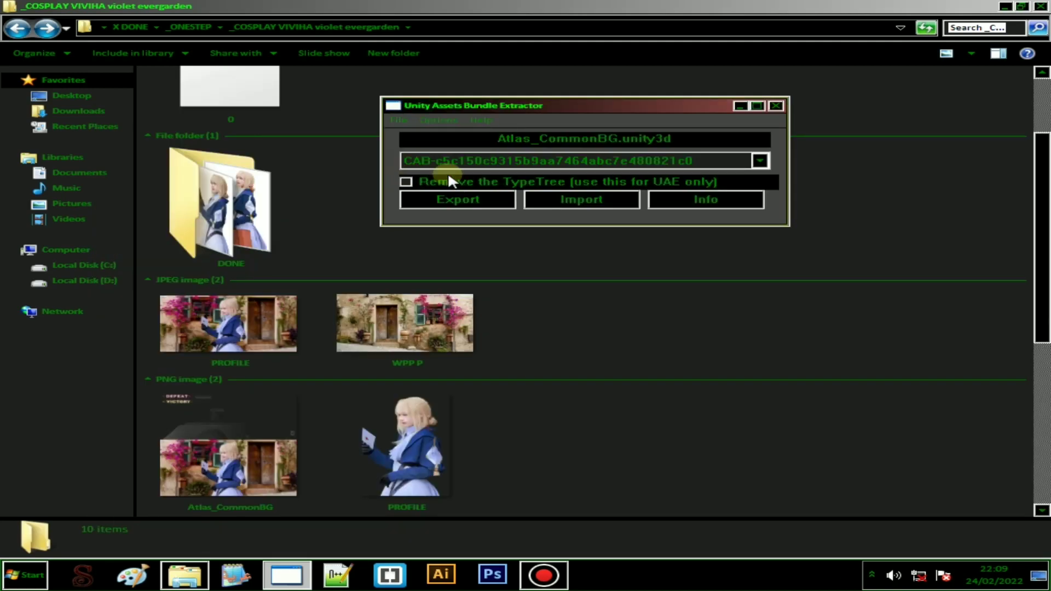
{"action": "left_click", "coordinate": [599, 219]}
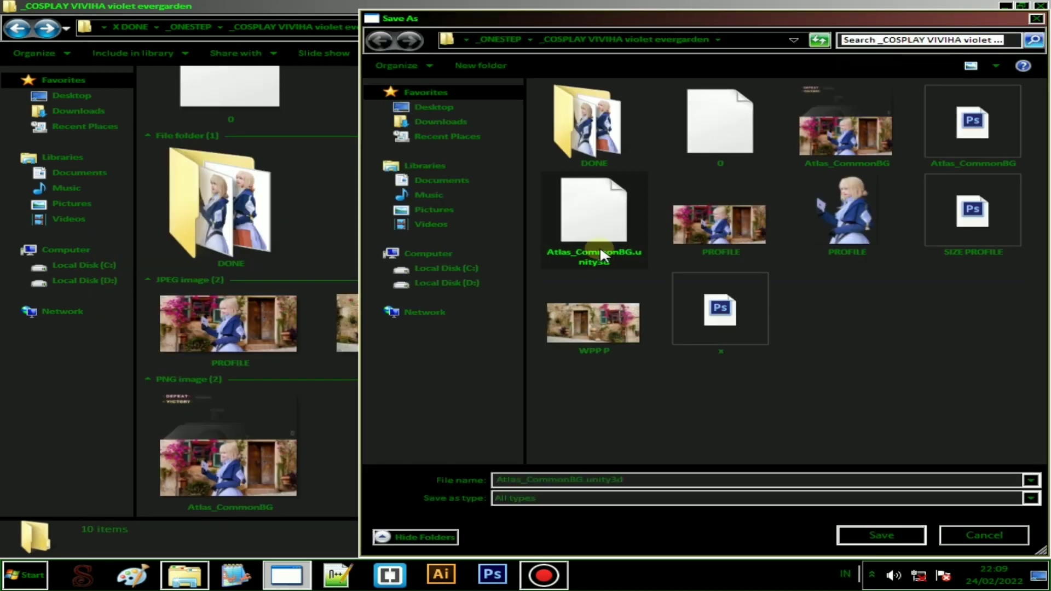
{"action": "left_click", "coordinate": [664, 478]}
{"action": "left_click", "coordinate": [508, 68]}
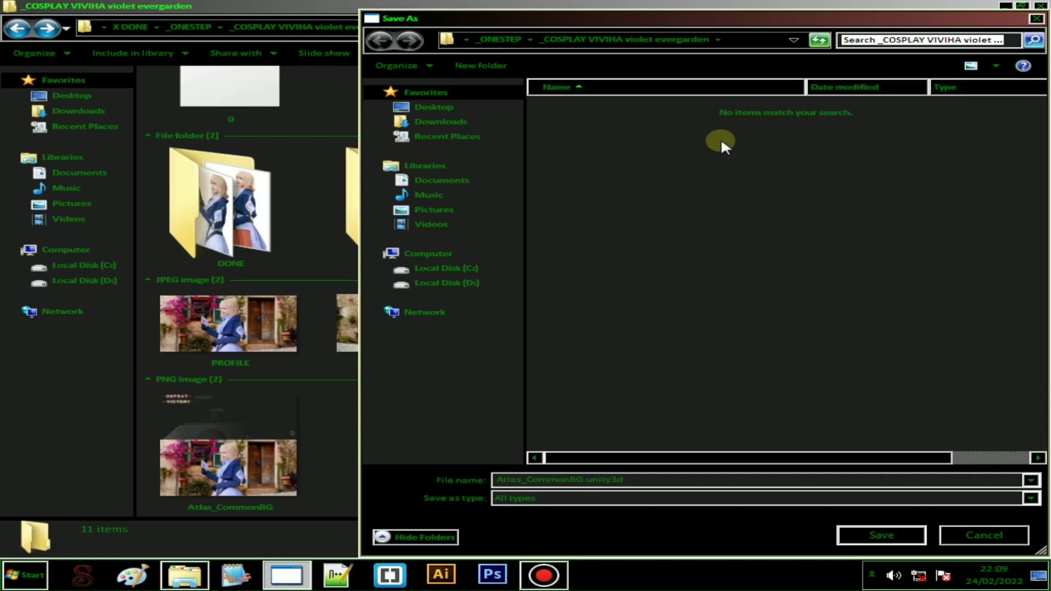
{"action": "left_click", "coordinate": [869, 535]}
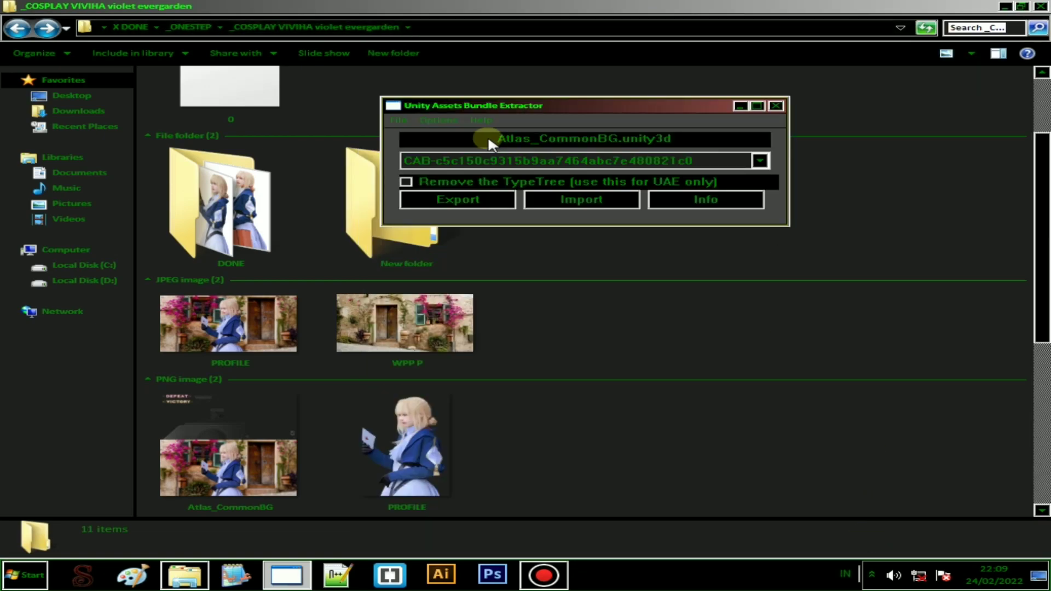
Compress the saved bundle from New folder into Atlas_CommonBG.unity3d in the project folder, replacing the existing file.
{"action": "left_click", "coordinate": [398, 121]}
{"action": "left_click", "coordinate": [425, 195]}
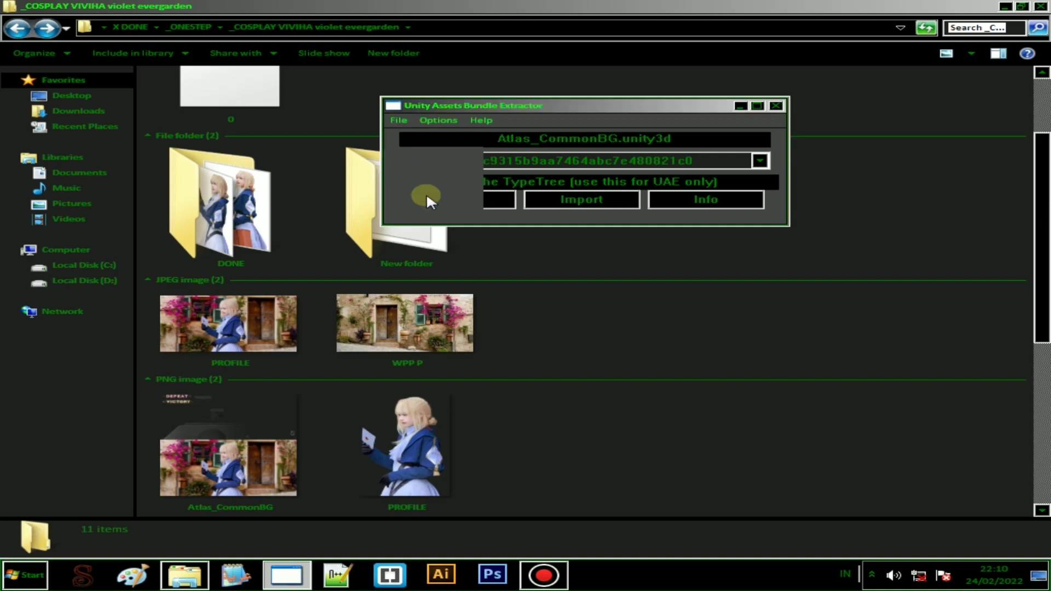
{"action": "left_click", "coordinate": [886, 537]}
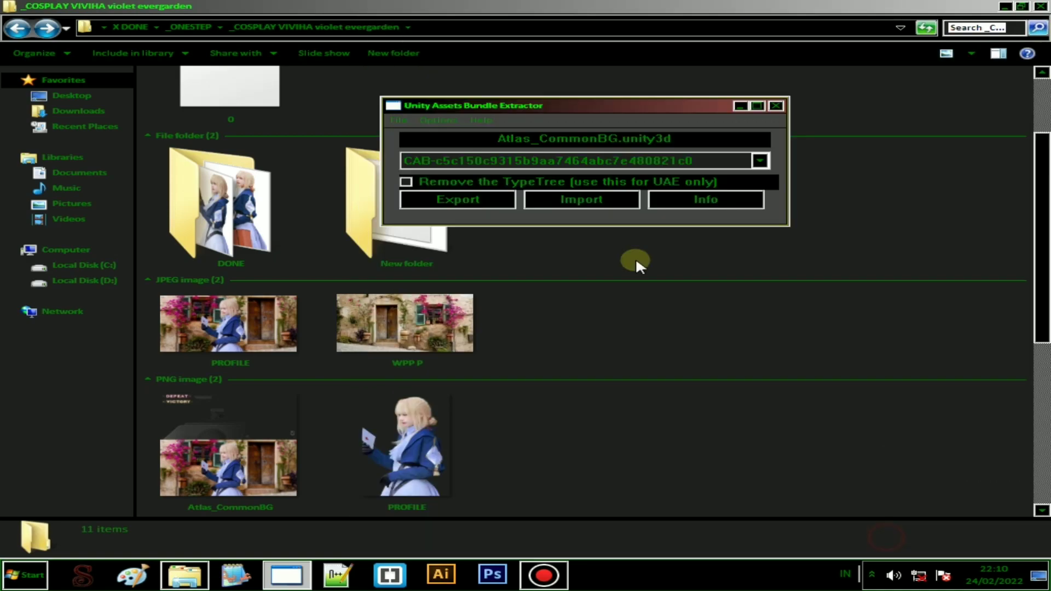
{"action": "left_click", "coordinate": [435, 370]}
{"action": "left_click", "coordinate": [653, 103]}
{"action": "left_click", "coordinate": [601, 38]}
{"action": "left_click", "coordinate": [871, 532]}
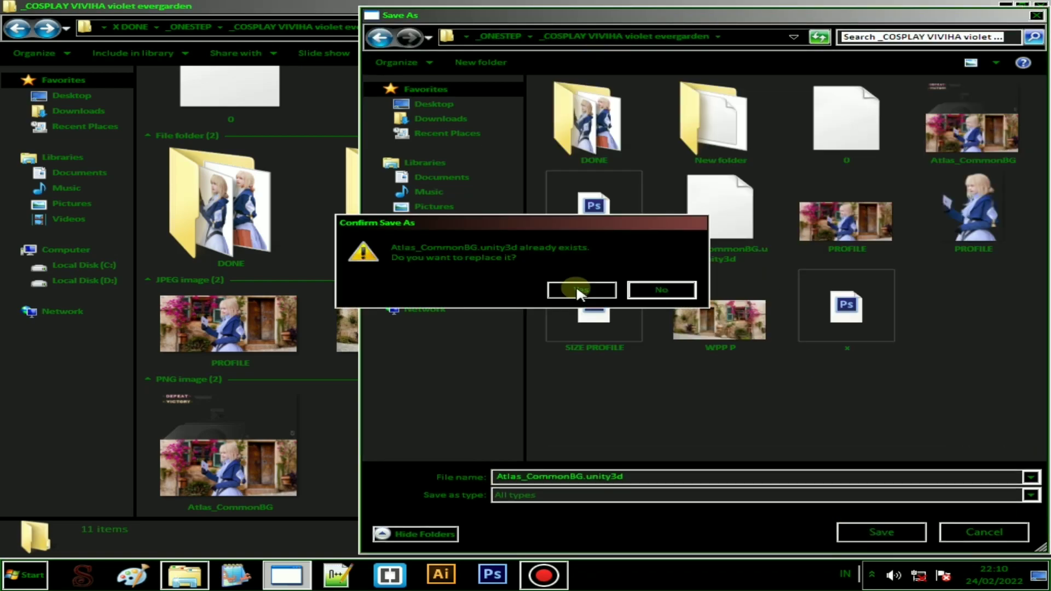
{"action": "left_click", "coordinate": [585, 290]}
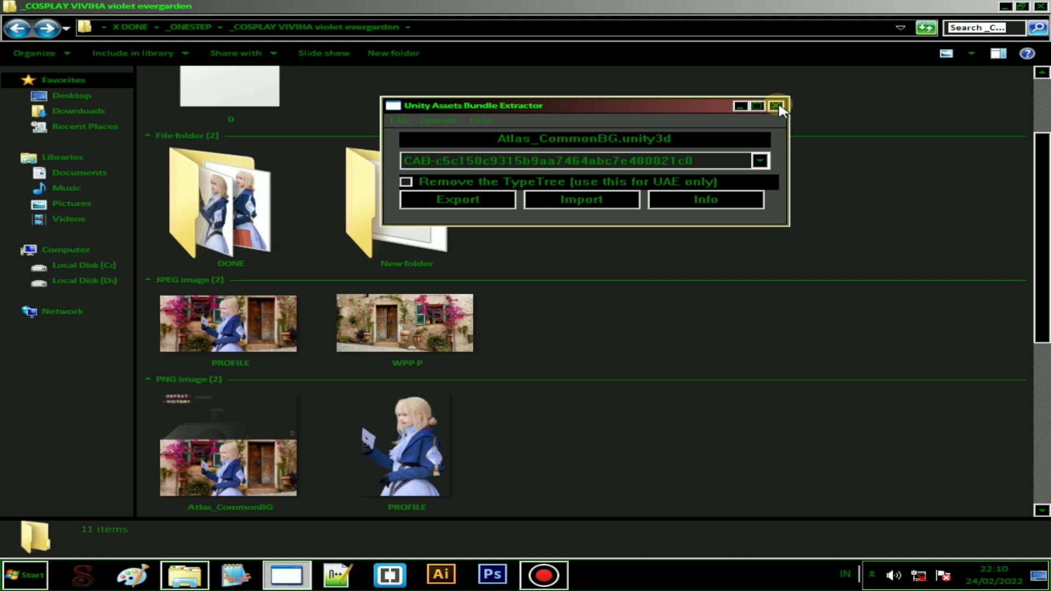